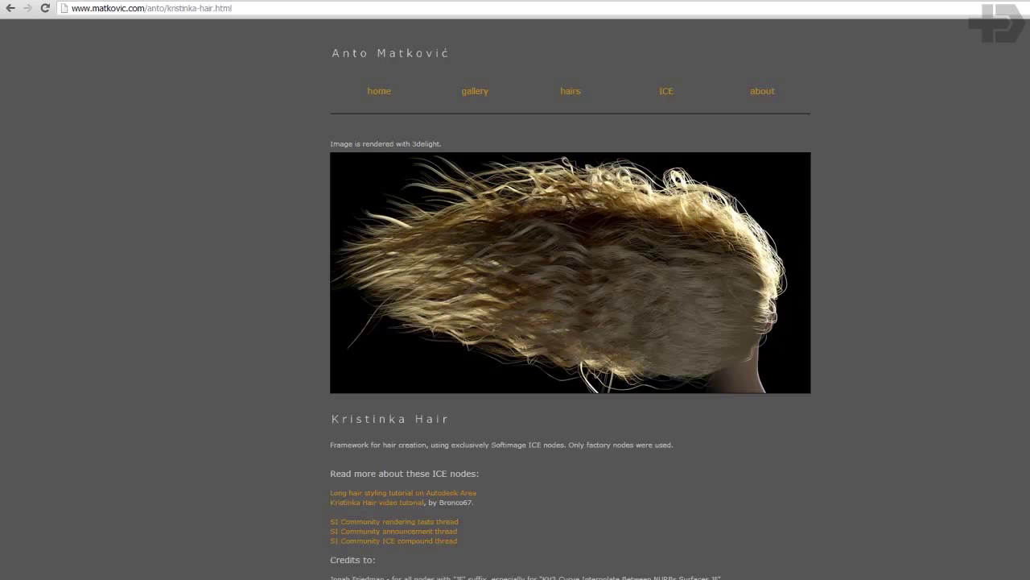
# Step: Switch to Softimage and open the scene IGA2013_3013_Asset_JayLaraiponse_hair_v015_lighterlashes_lg.scn without saving the current scene
pyautogui.scroll(-3, 1006, 133)
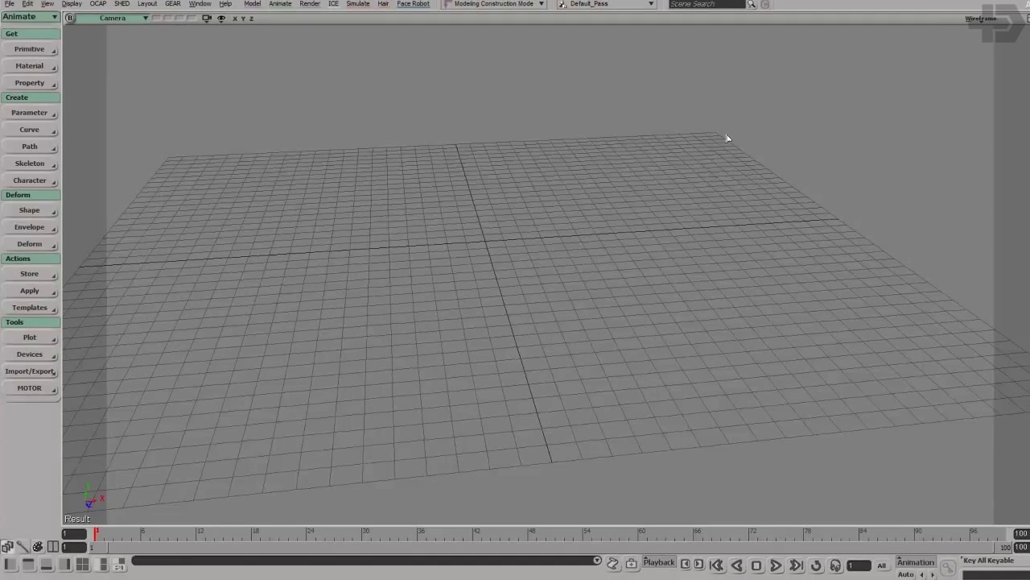
pyautogui.click(10, 3)
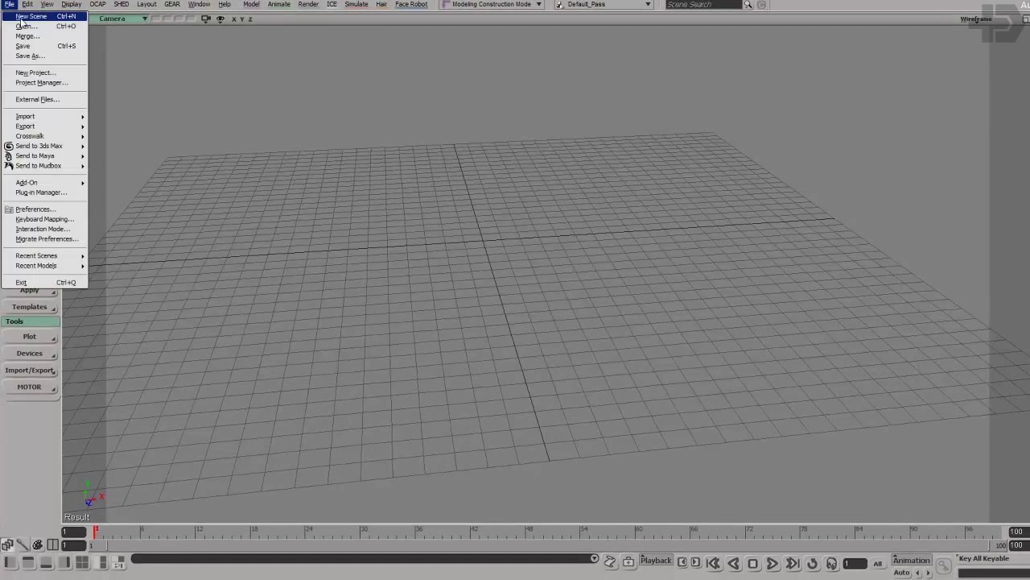
pyautogui.click(25, 27)
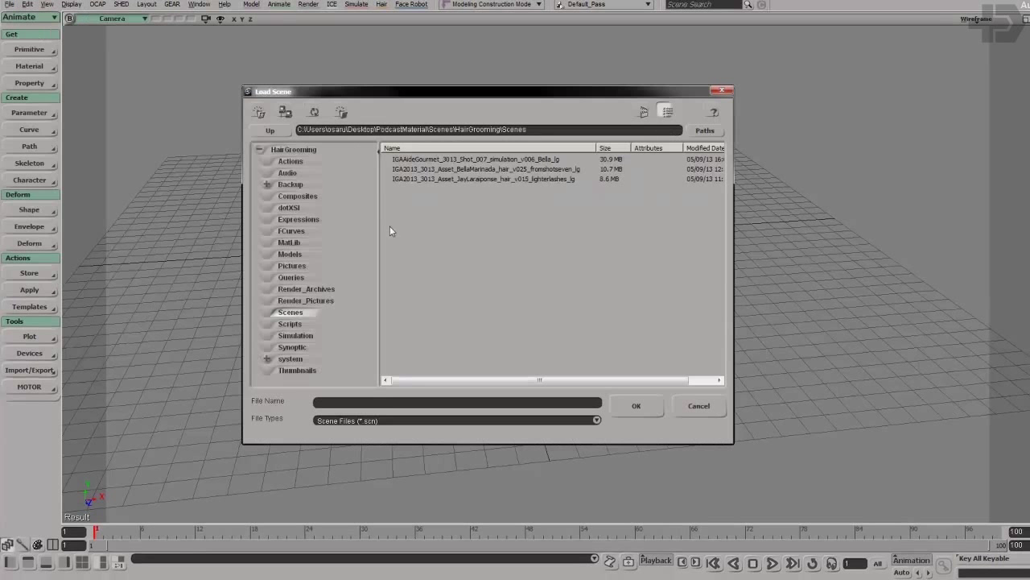
pyautogui.click(531, 169)
pyautogui.click(530, 178)
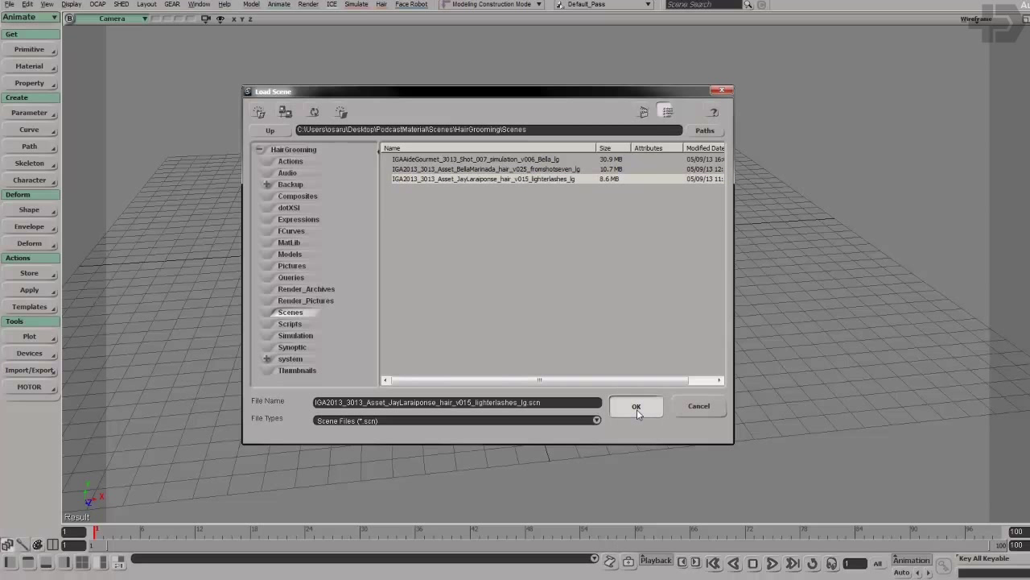
pyautogui.click(637, 406)
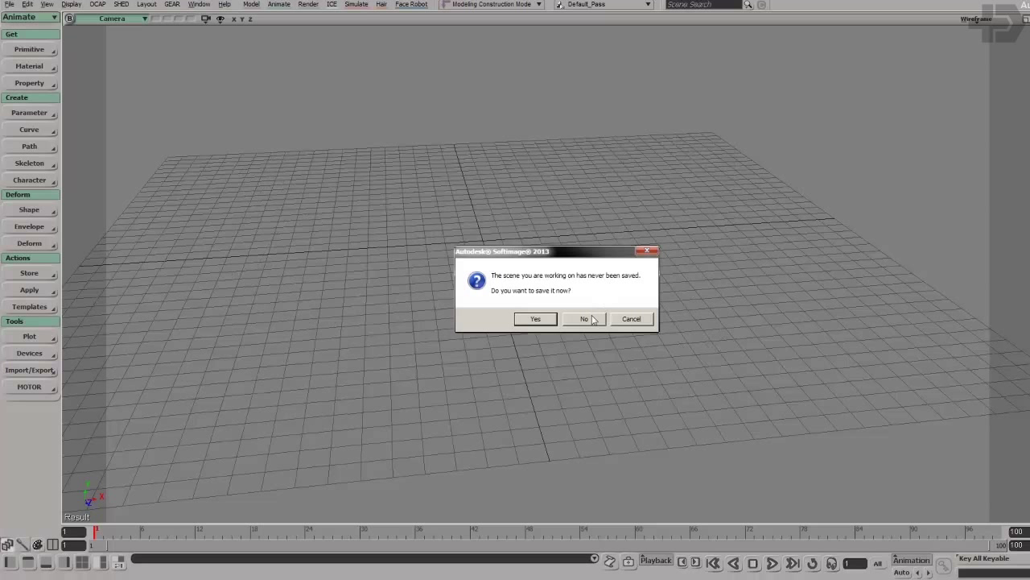
pyautogui.click(587, 319)
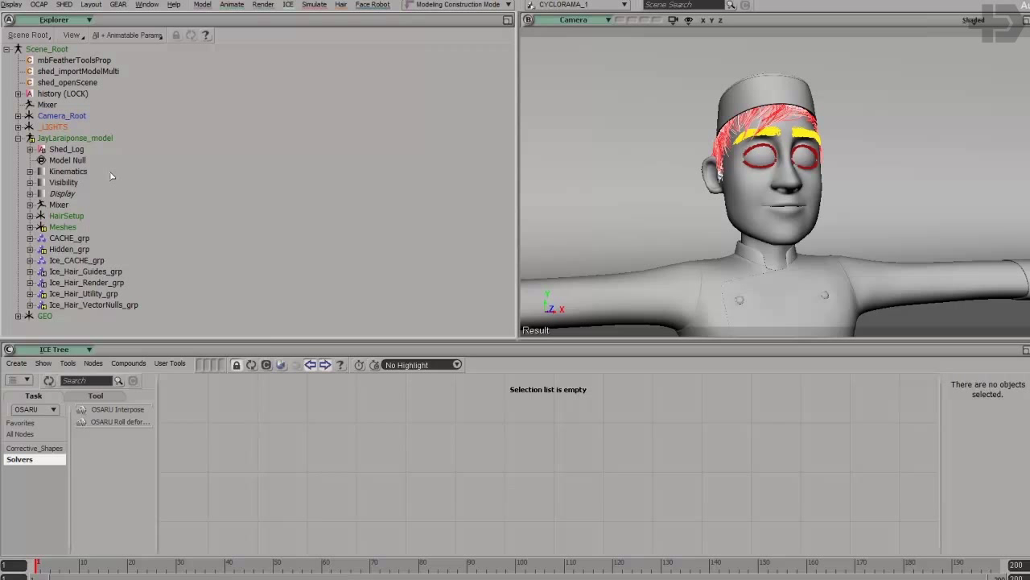
# Step: Expand the Ice_Hair_Utility_grp group of the character model and select its Ice_Hair_Emitter mesh
pyautogui.press('s')
pyautogui.moveTo(748, 174); pyautogui.dragTo(770, 183, button='right')
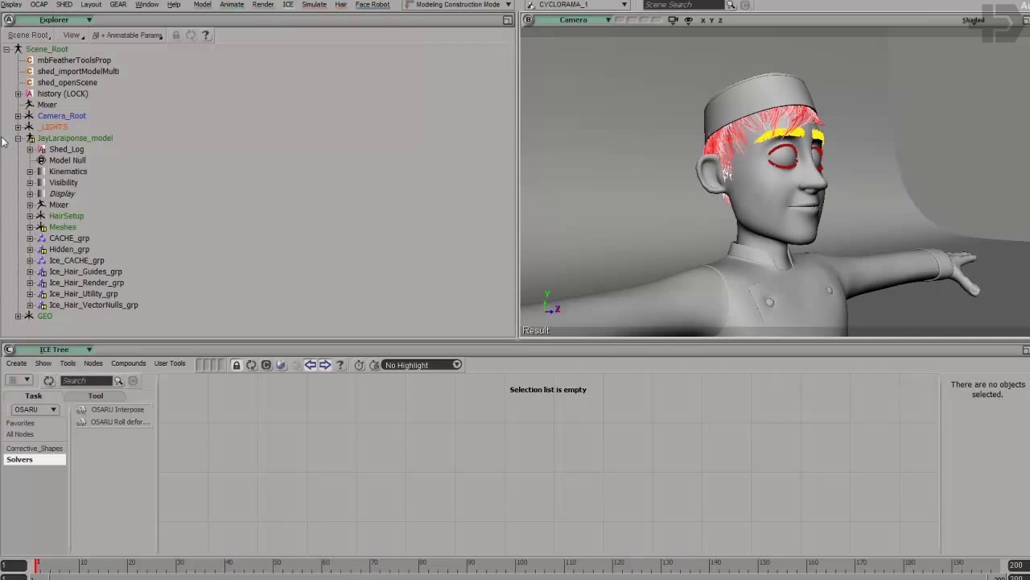
pyautogui.click(90, 295)
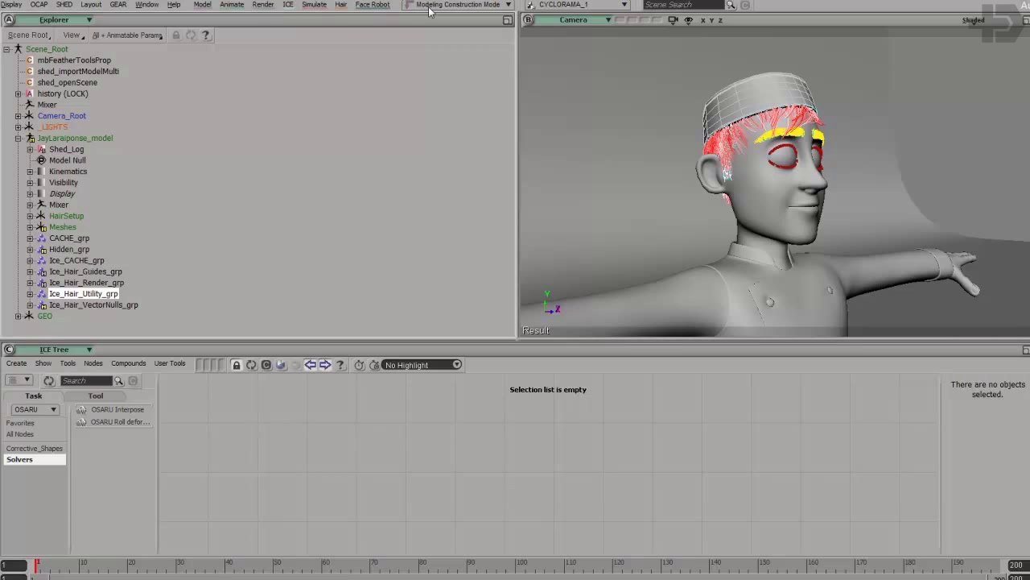
pyautogui.click(29, 294)
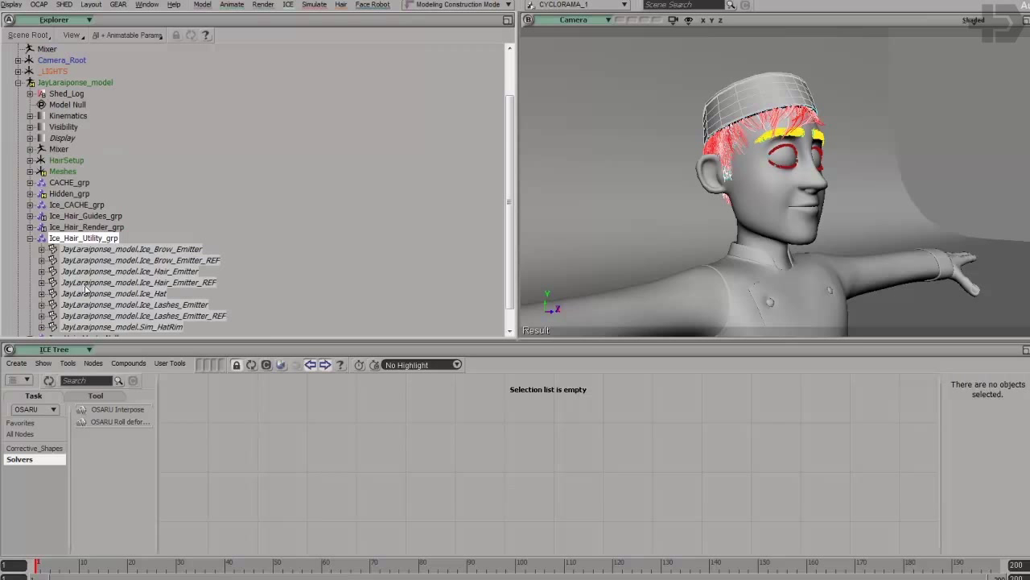
pyautogui.scroll(-1, 100, 276)
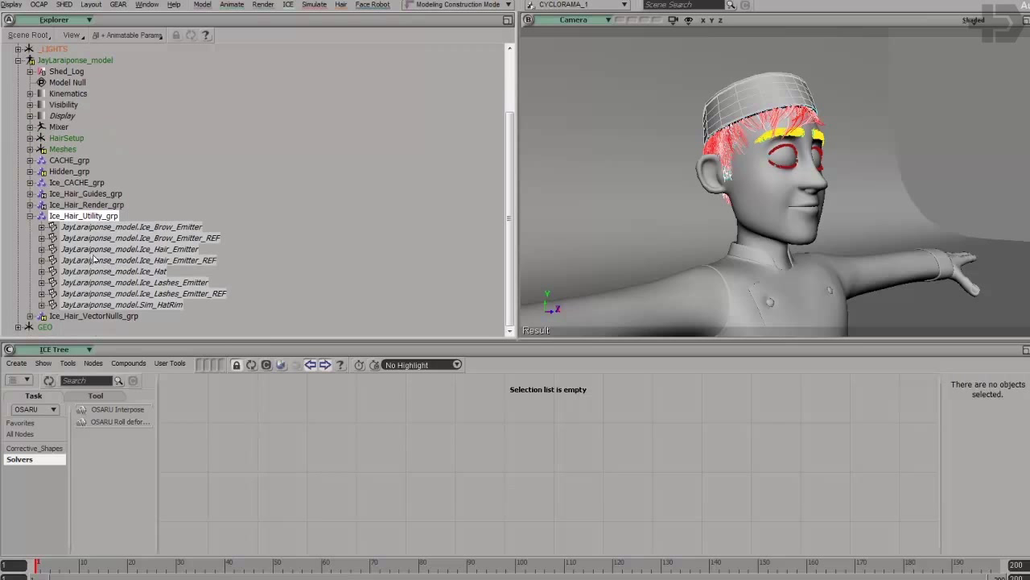
pyautogui.click(191, 250)
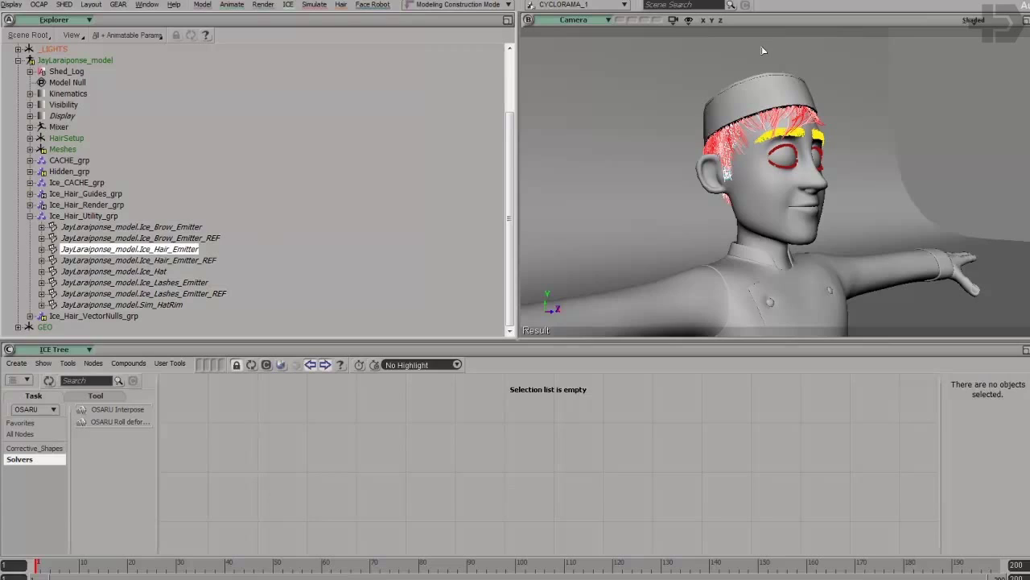
# Step: Isolate the selected hair emitter mesh in the camera view and examine its scalp shape up close from the side
pyautogui.hotkey('shift', 'i')
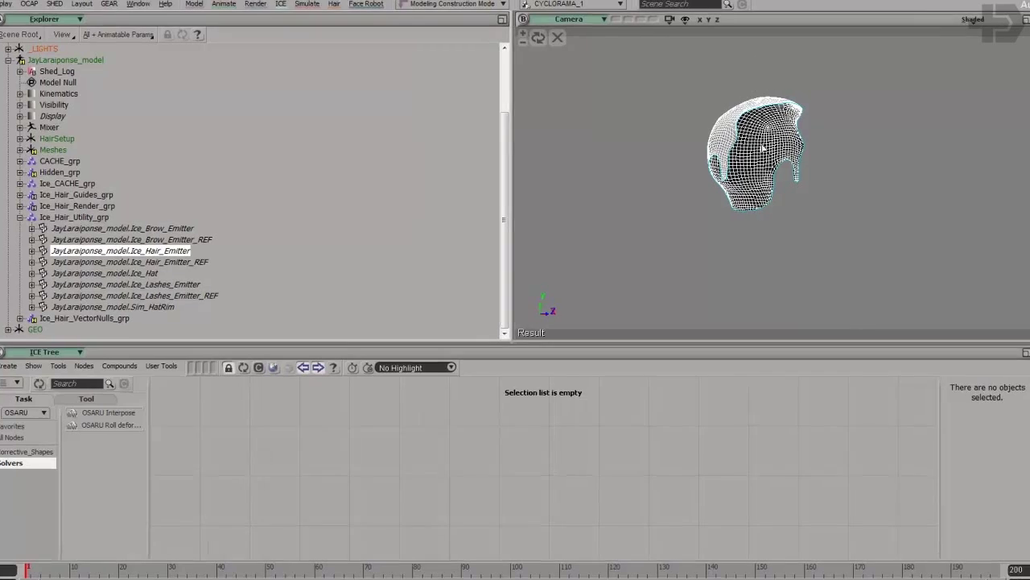
pyautogui.moveTo(758, 138); pyautogui.dragTo(786, 165, button='right')
pyautogui.moveTo(630, 215); pyautogui.dragTo(589, 173, button='right')
pyautogui.moveTo(588, 173); pyautogui.dragTo(570, 159, button='middle')
pyautogui.moveTo(570, 158); pyautogui.dragTo(570, 209)
pyautogui.moveTo(570, 209); pyautogui.dragTo(592, 209, button='right')
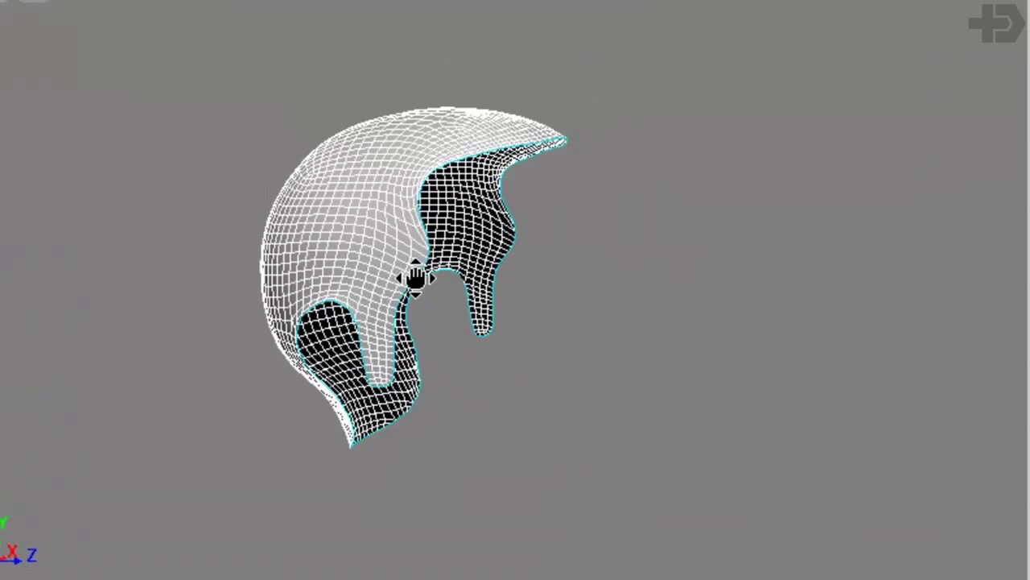
pyautogui.keyDown('alt'); pyautogui.moveTo(449, 254); pyautogui.dragTo(326, 191); pyautogui.keyUp('alt')
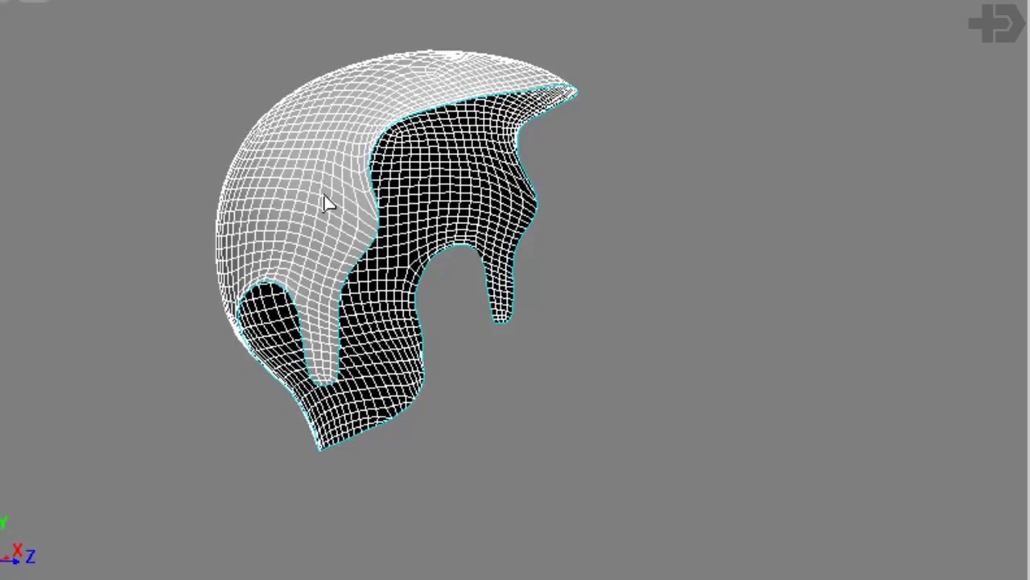
pyautogui.moveTo(326, 203)
pyautogui.keyDown('alt'); pyautogui.mouseDown()
pyautogui.moveTo(338, 202)
pyautogui.moveTo(318, 207)
pyautogui.mouseUp(); pyautogui.keyUp('alt')
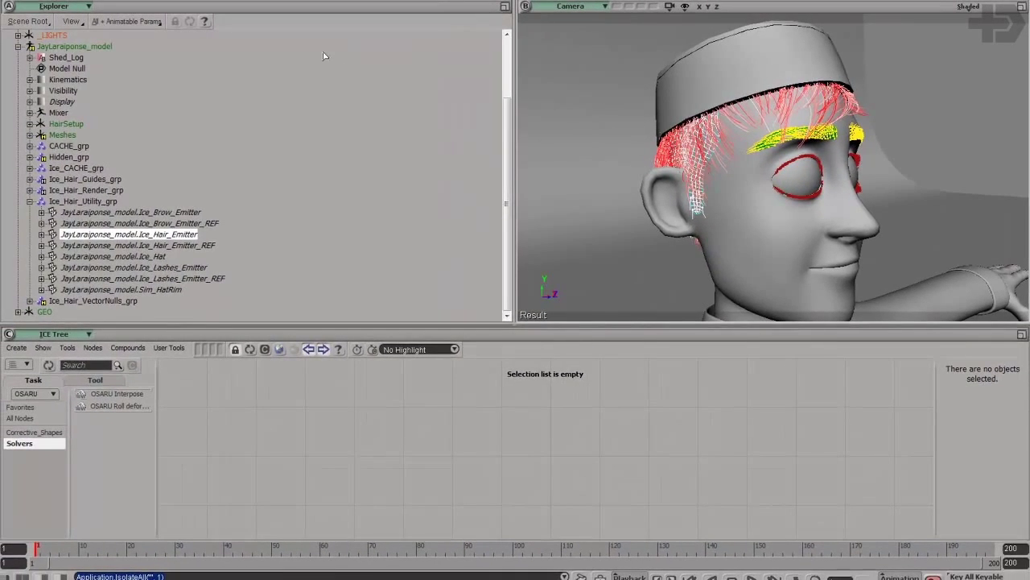
# Step: Select Ice_Hair_Guides under HairSetup, load its ICE trees, and display the ICETree in its Modeling stack
pyautogui.click(30, 134)
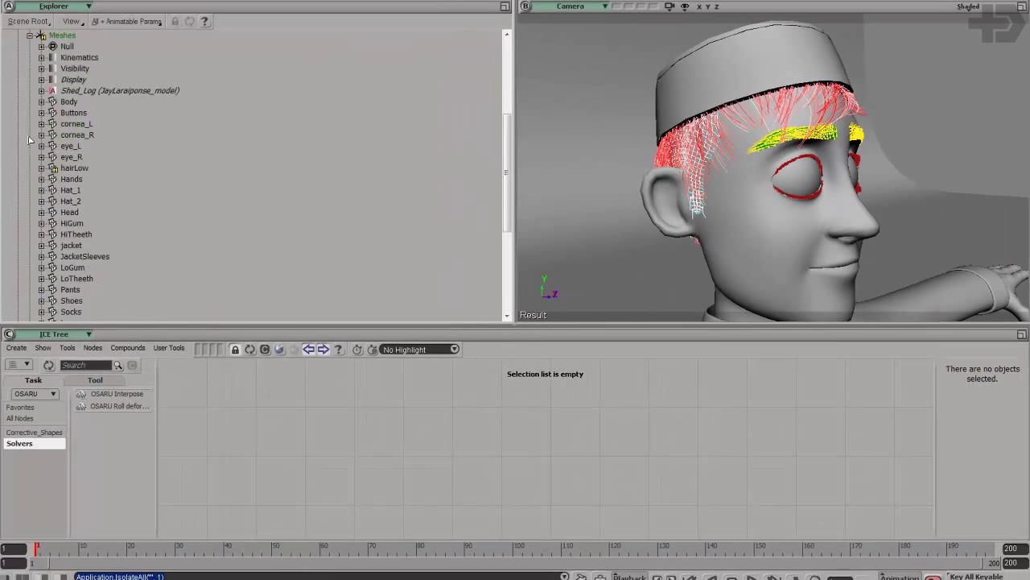
pyautogui.click(30, 35)
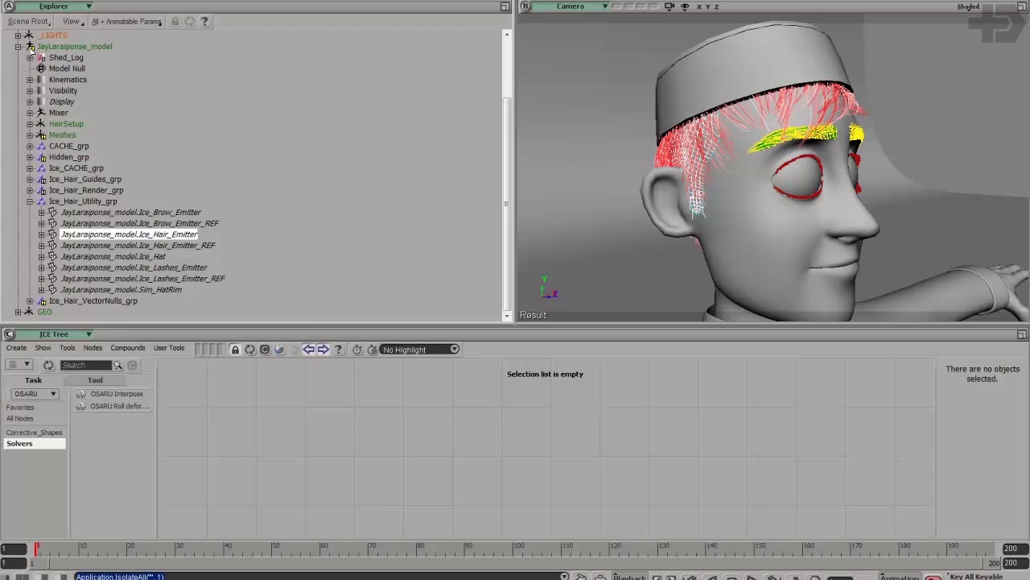
pyautogui.click(31, 123)
pyautogui.scroll(-2, 71, 135)
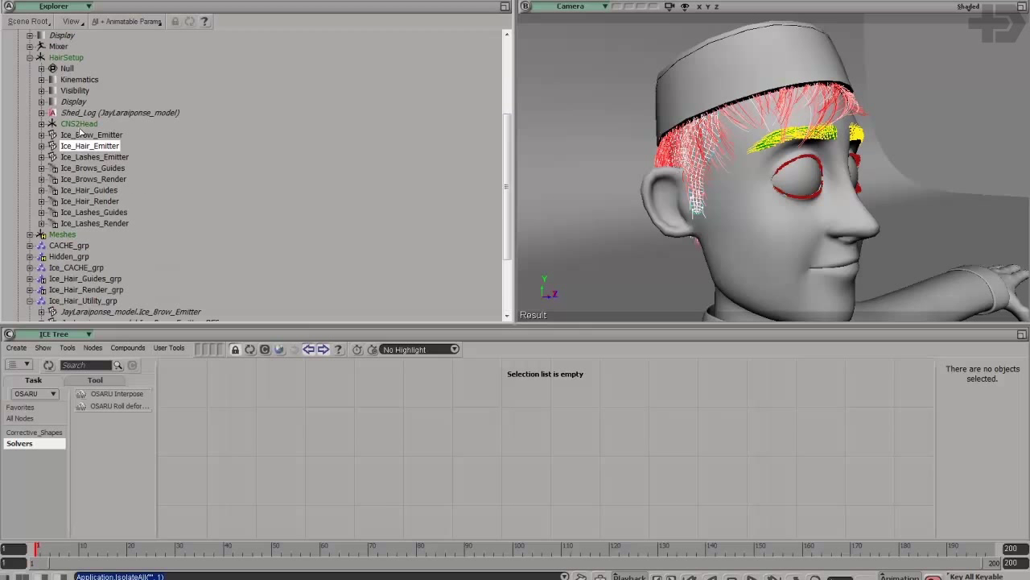
pyautogui.click(93, 193)
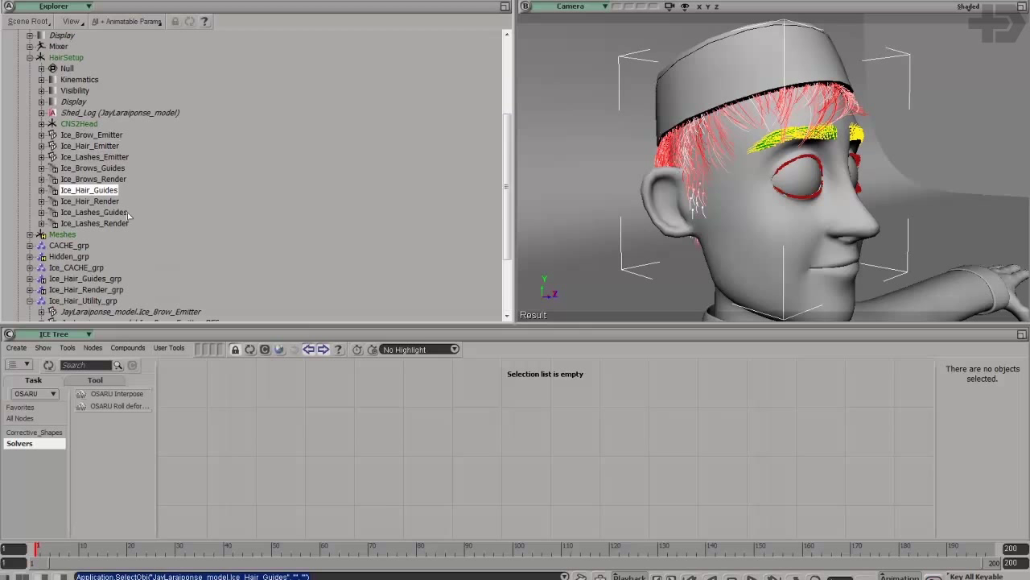
pyautogui.click(249, 349)
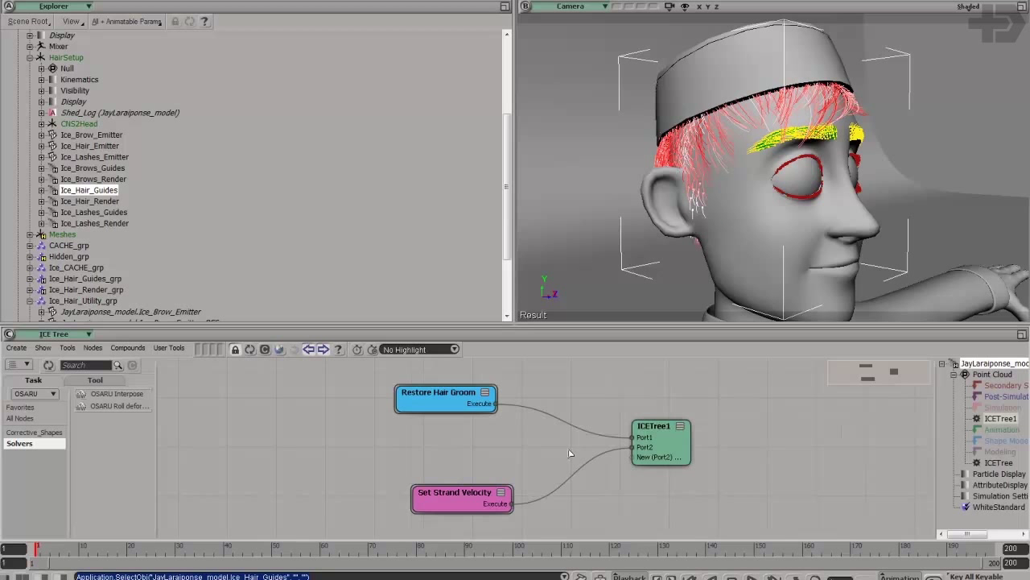
pyautogui.click(1001, 463)
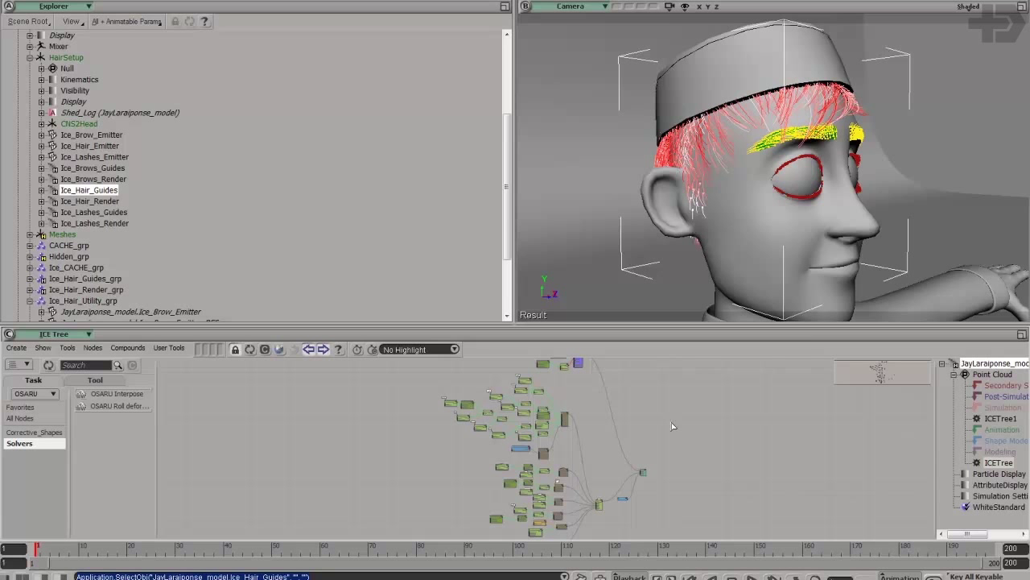
# Step: Examine the purple node and the nodes feeding it in the upper part of the hair guides' ICETree graph
pyautogui.moveTo(660, 415); pyautogui.dragTo(534, 431, button='middle')
pyautogui.scroll(4, 534, 430)
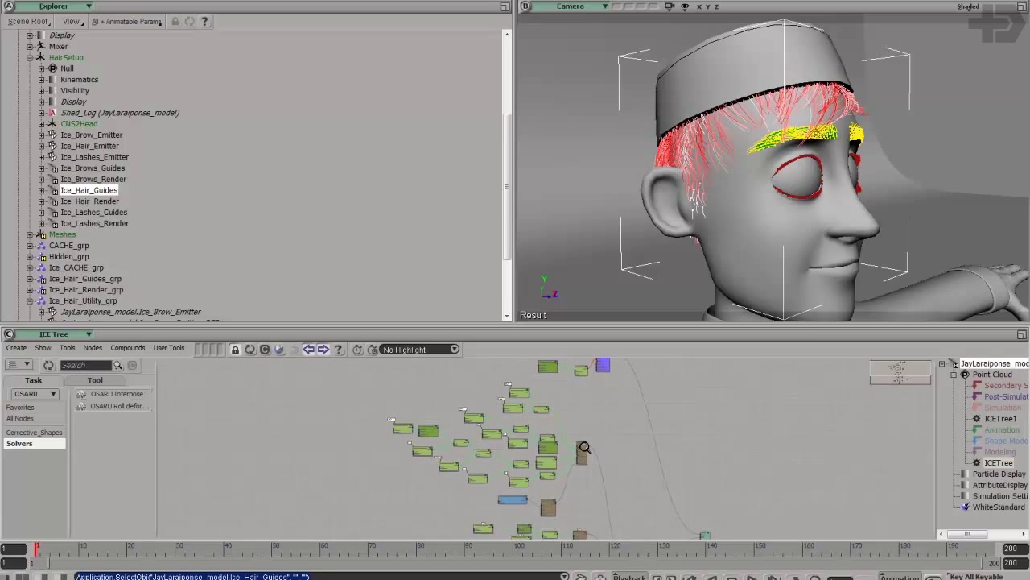
pyautogui.scroll(3, 535, 430)
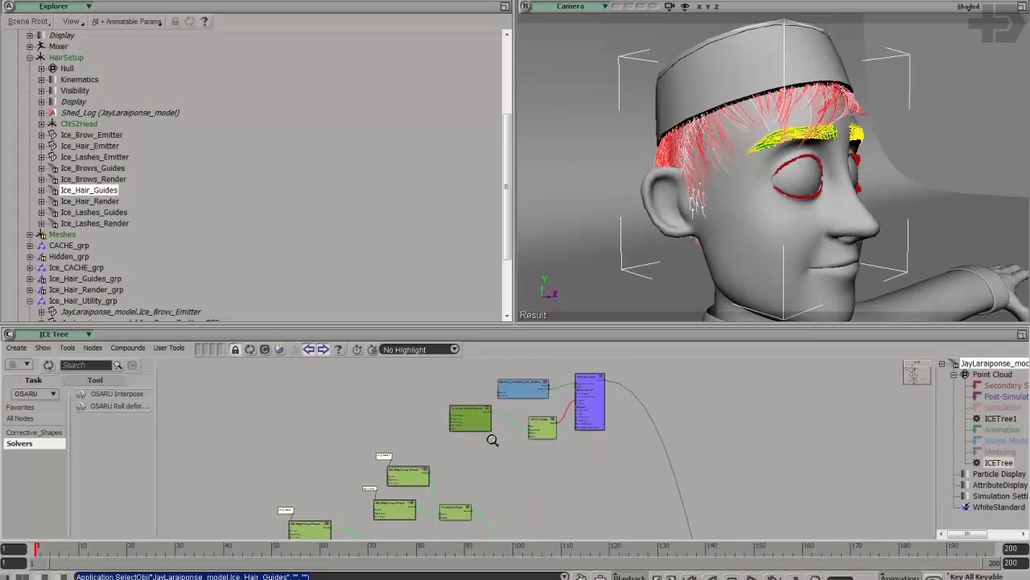
pyautogui.moveTo(593, 424)
pyautogui.mouseDown()
pyautogui.moveTo(588, 434)
pyautogui.moveTo(594, 425)
pyautogui.mouseUp()
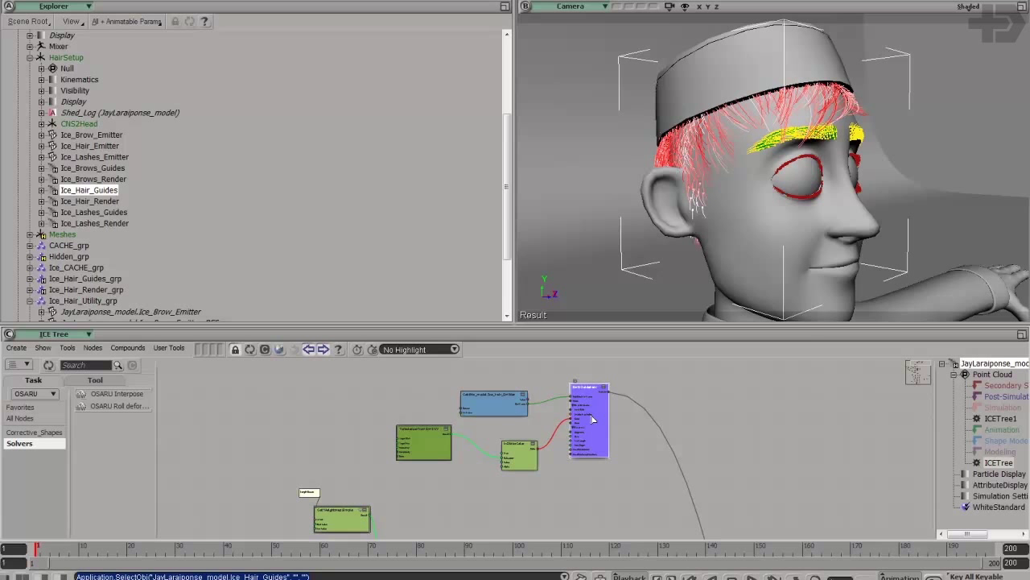
pyautogui.scroll(-1, 508, 139)
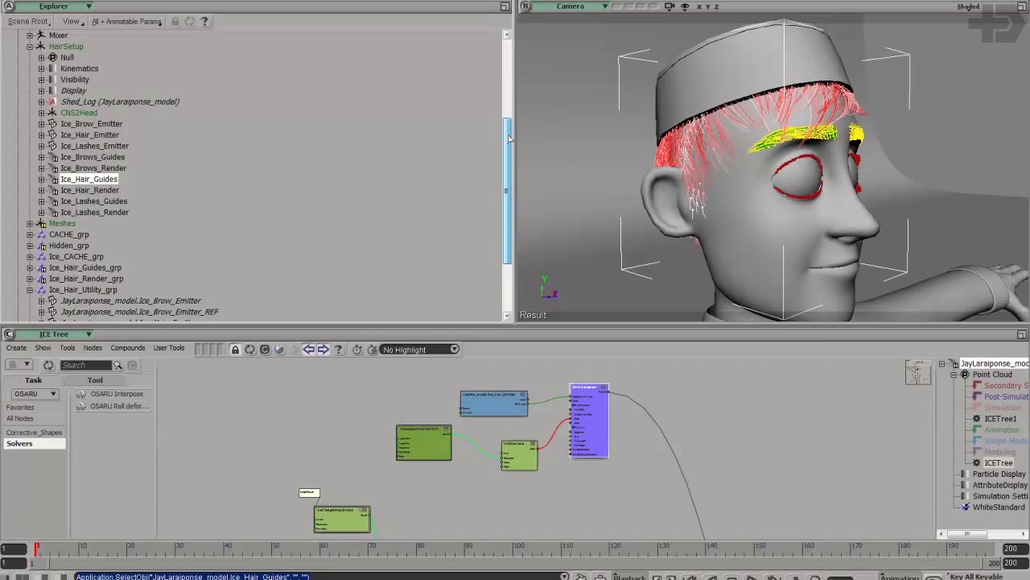
pyautogui.scroll(-1, 508, 138)
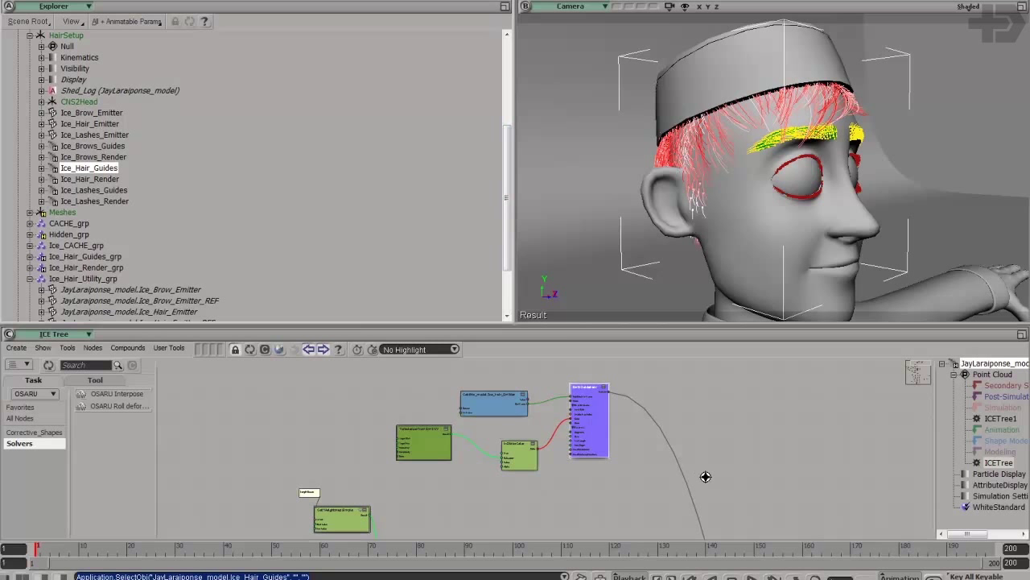
# Step: Disconnect the Execute node that gathers the grooming nodes from Port3 of the ICETree node
pyautogui.moveTo(676, 478); pyautogui.dragTo(658, 446)
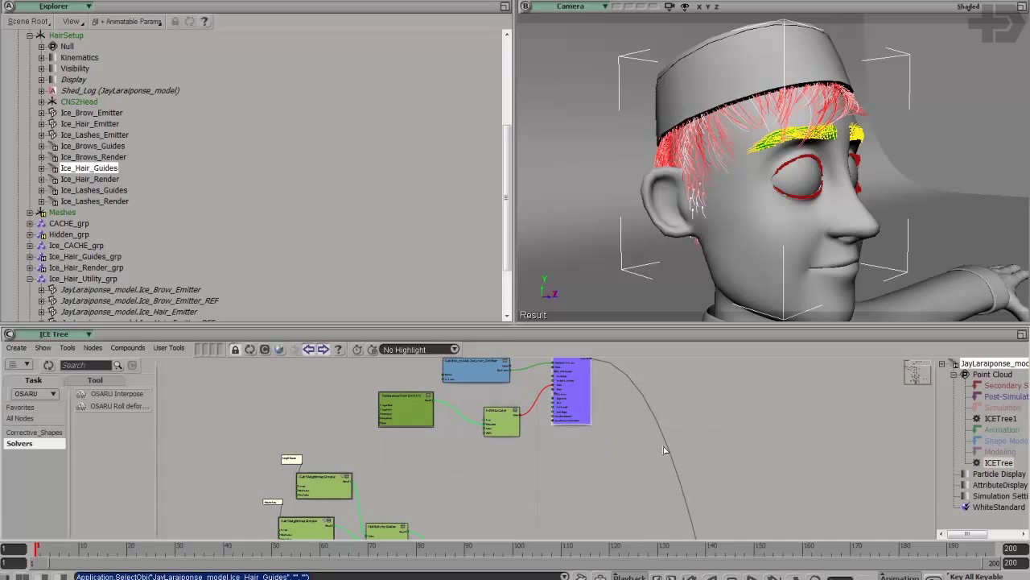
pyautogui.moveTo(656, 430); pyautogui.dragTo(398, 426, button='middle')
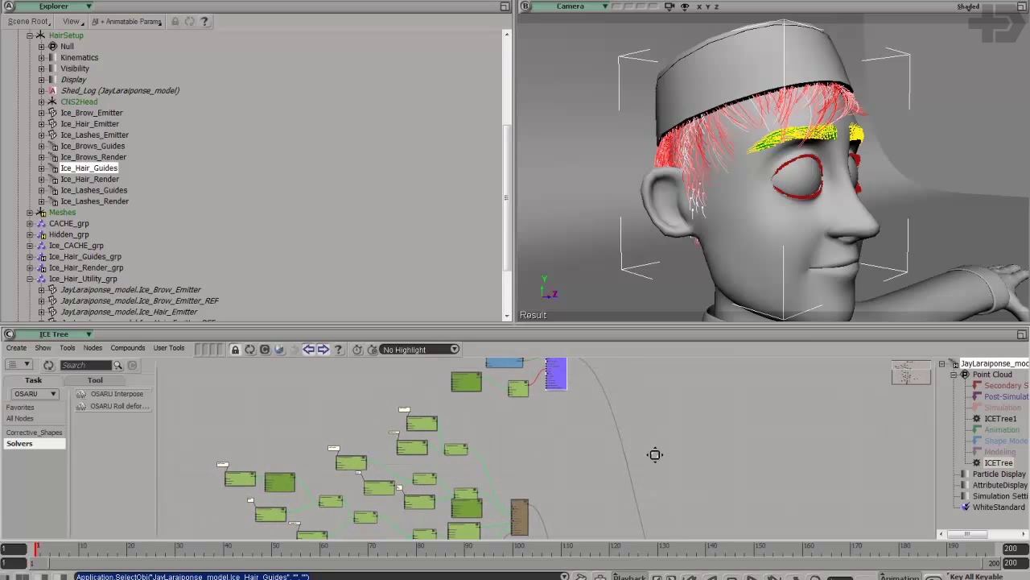
pyautogui.moveTo(655, 456); pyautogui.dragTo(555, 363)
pyautogui.moveTo(651, 487); pyautogui.dragTo(649, 441)
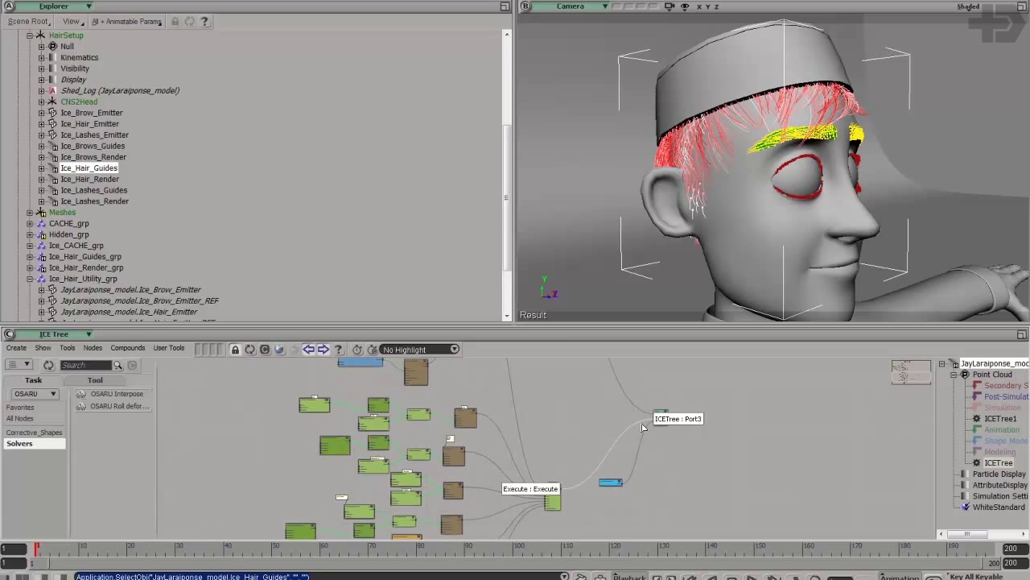
pyautogui.click(627, 433)
pyautogui.press('Delete')
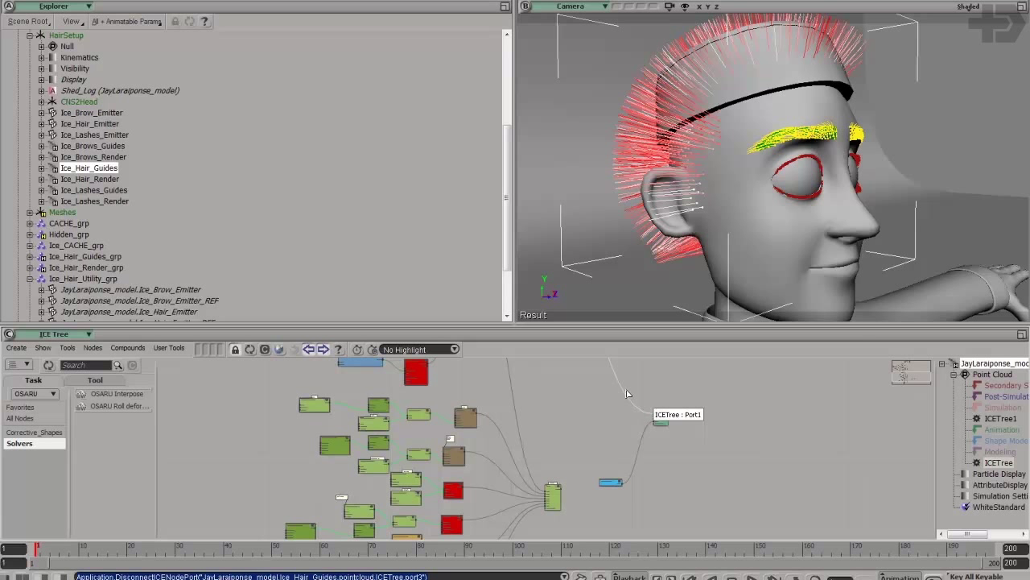
# Step: Examine the grooming nodes connected to the detached Execute node, including the Fur Groom result linked to its Port1
pyautogui.moveTo(554, 497); pyautogui.dragTo(580, 466)
pyautogui.press('s')
pyautogui.moveTo(588, 401); pyautogui.dragTo(586, 491, button='middle')
pyautogui.moveTo(583, 470); pyautogui.dragTo(582, 490)
pyautogui.moveTo(579, 436); pyautogui.dragTo(577, 476)
pyautogui.moveTo(577, 440); pyautogui.dragTo(575, 462, button='middle')
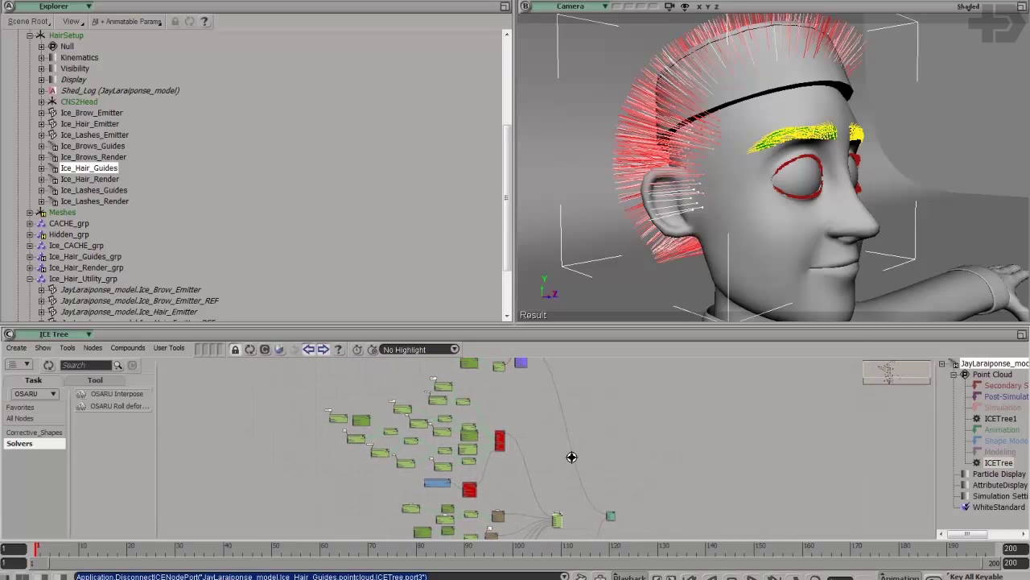
pyautogui.moveTo(574, 453); pyautogui.dragTo(571, 463)
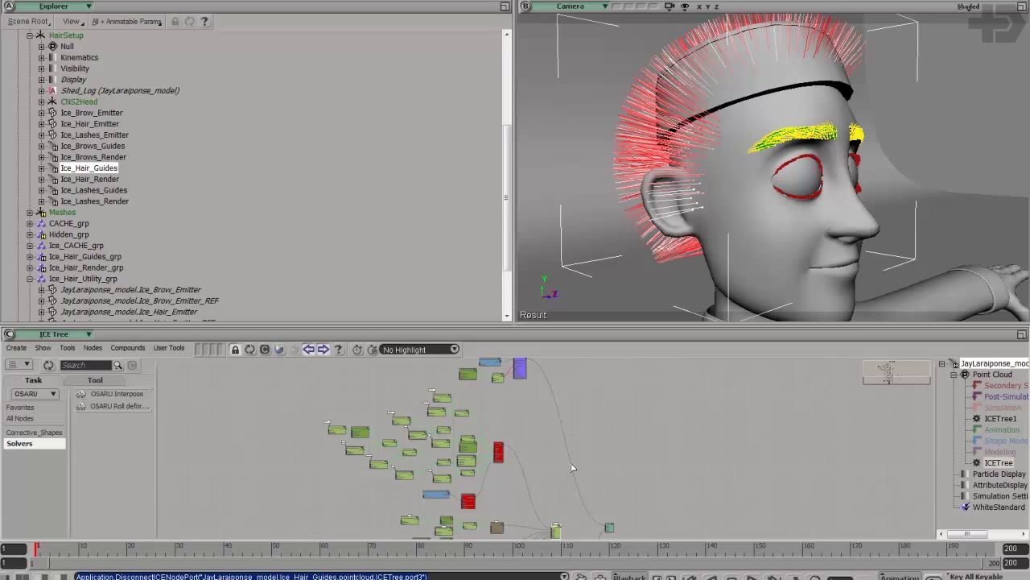
pyautogui.scroll(3, 548, 451)
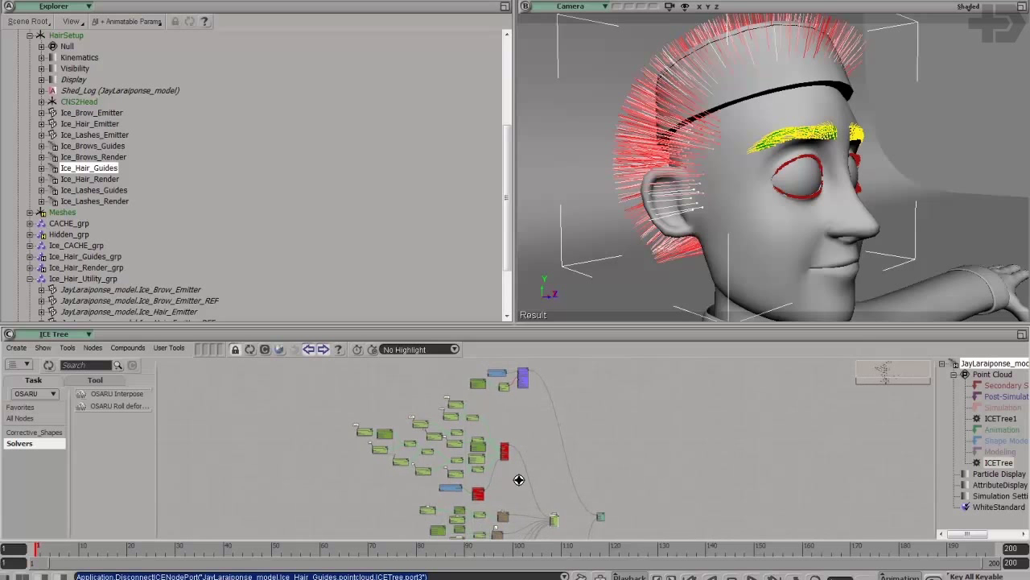
pyautogui.moveTo(505, 505); pyautogui.dragTo(510, 443)
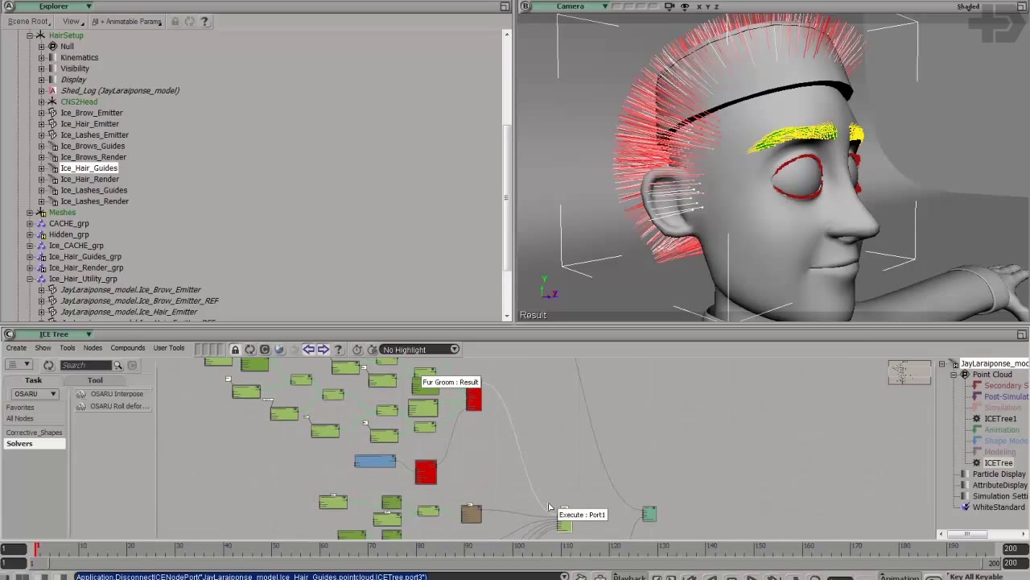
pyautogui.scroll(3, 567, 498)
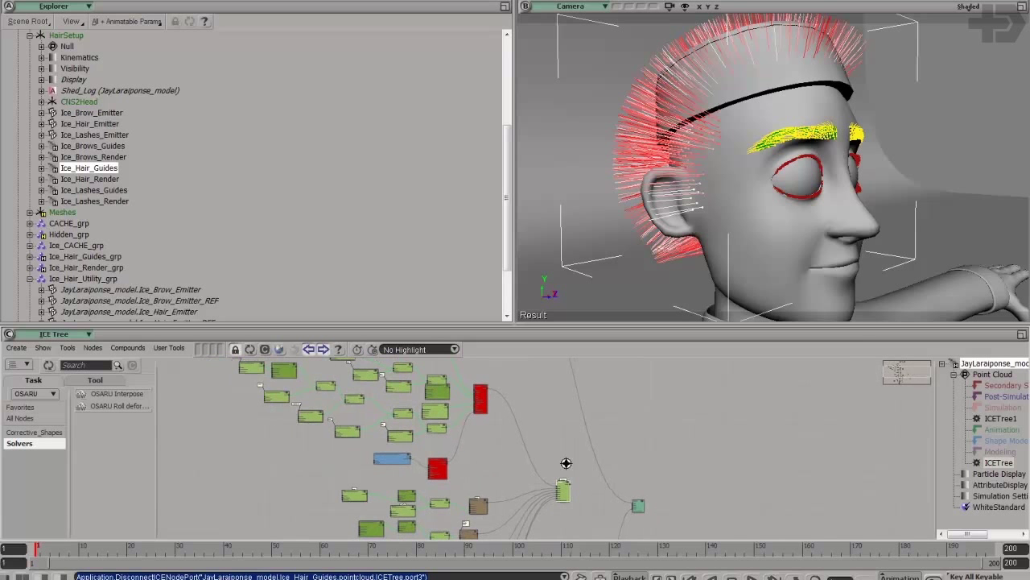
# Step: Reconnect the Execute node that gathers the grooming nodes to the ICETree node
pyautogui.moveTo(575, 501); pyautogui.dragTo(613, 521)
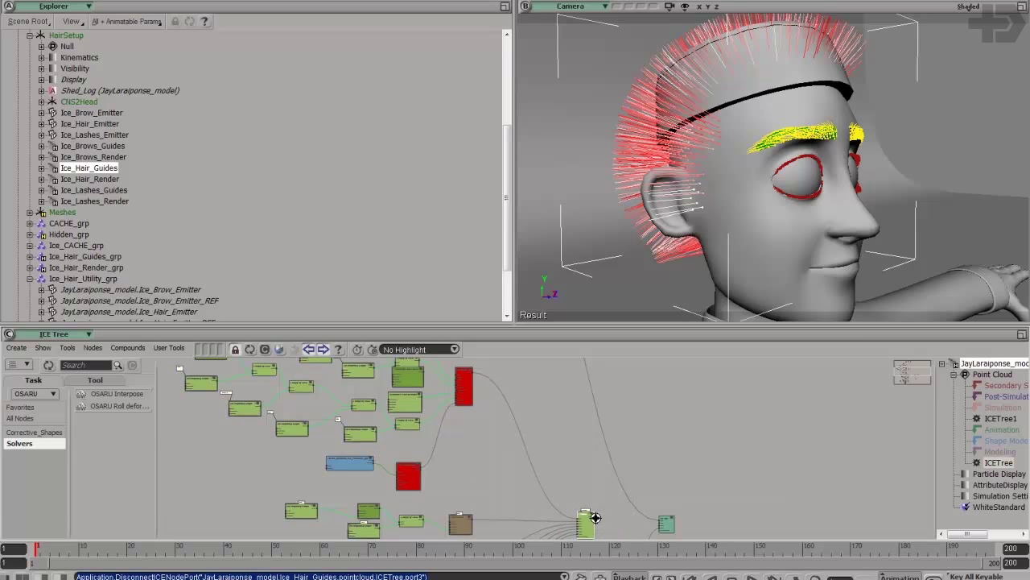
pyautogui.scroll(3, 603, 428)
pyautogui.moveTo(687, 476); pyautogui.dragTo(676, 346, button='middle')
pyautogui.scroll(1, 641, 443)
pyautogui.moveTo(628, 408); pyautogui.dragTo(627, 517, button='middle')
pyautogui.moveTo(612, 519); pyautogui.dragTo(721, 531)
pyautogui.moveTo(512, 446)
pyautogui.mouseDown(button='middle')
pyautogui.moveTo(540, 467)
pyautogui.moveTo(511, 446)
pyautogui.mouseUp(button='middle')
# Step: Hide Ice_Hat and the remaining hat pieces covering the hair guides in the camera view
pyautogui.click(732, 54)
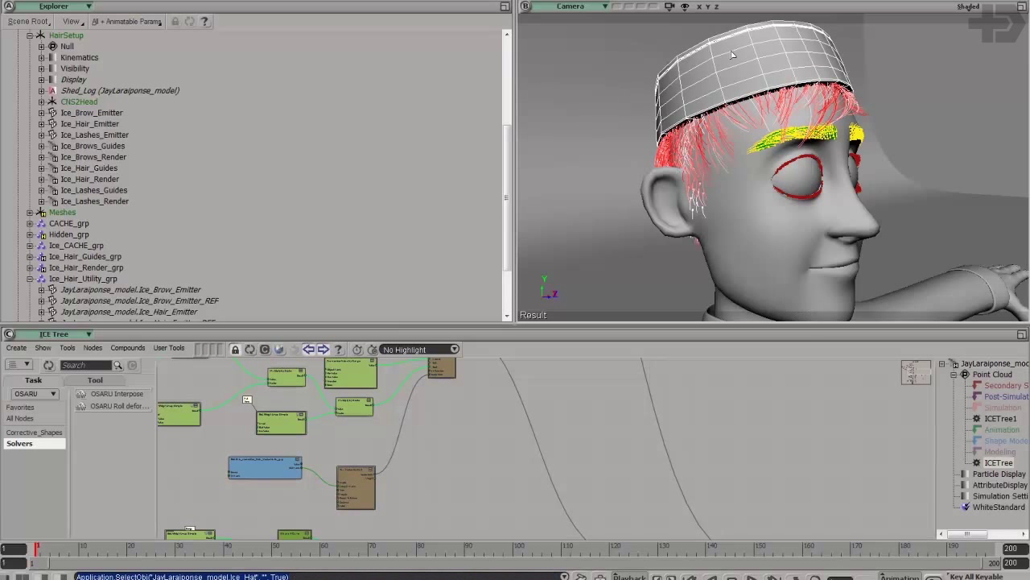
pyautogui.press('h')
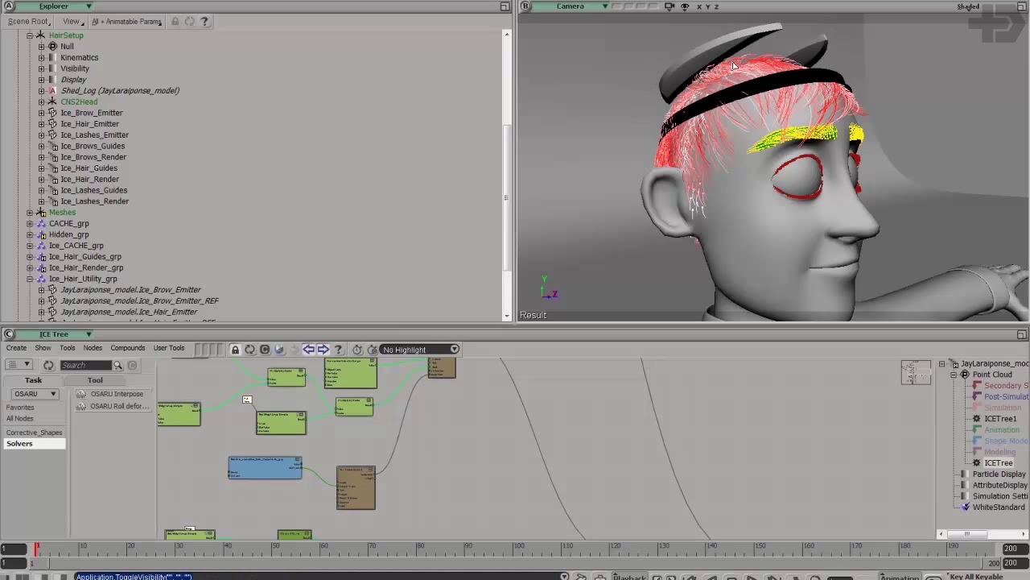
pyautogui.click(747, 84)
pyautogui.press('h')
pyautogui.click(741, 44)
pyautogui.press('h')
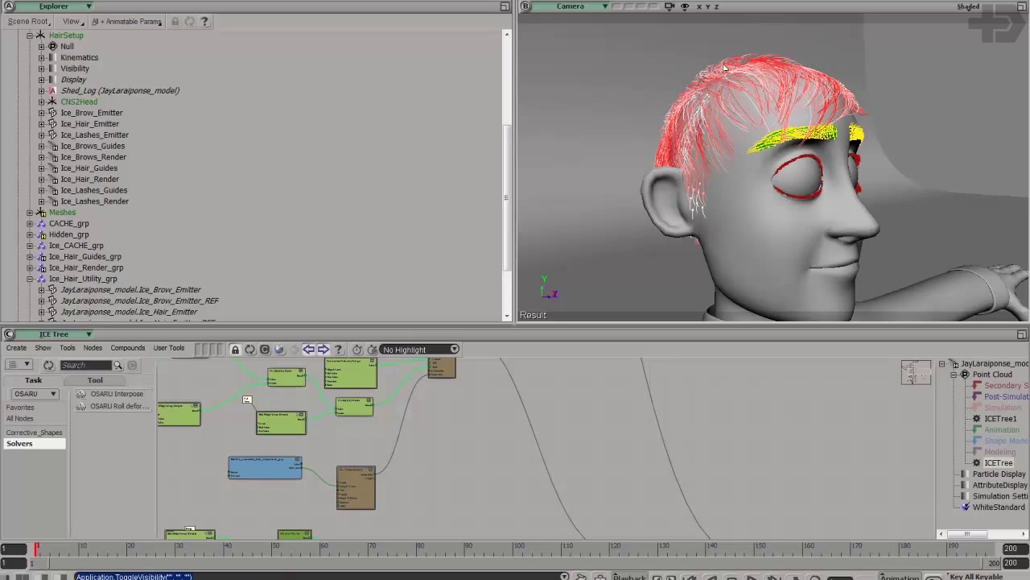
# Step: Isolate the Ice_Hair_VectorNulls_grp group in the camera view and examine the directions of its arrow nulls
pyautogui.press('s')
pyautogui.moveTo(743, 174); pyautogui.dragTo(716, 143, button='right')
pyautogui.moveTo(716, 142); pyautogui.dragTo(757, 141)
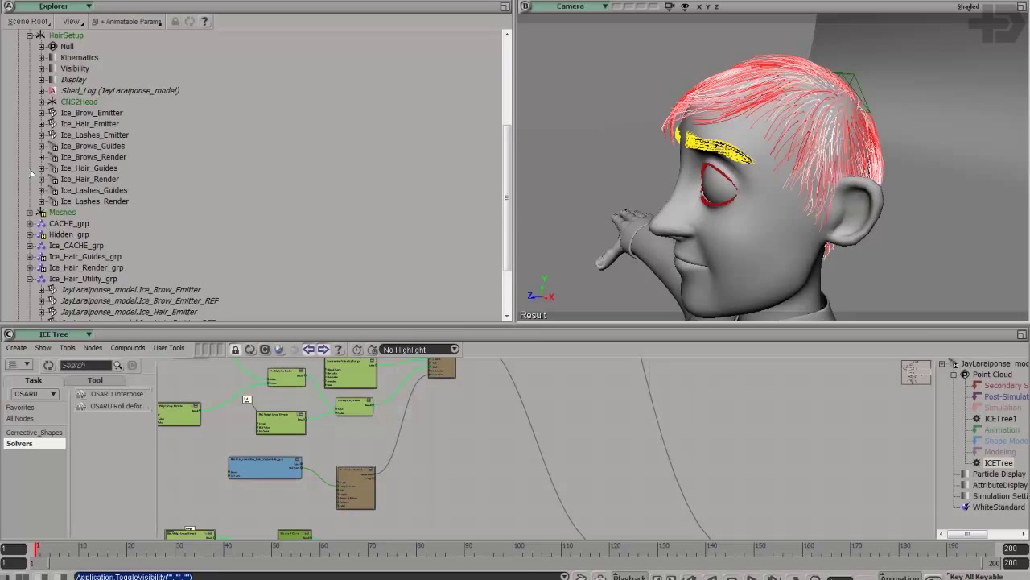
pyautogui.scroll(-3, 103, 172)
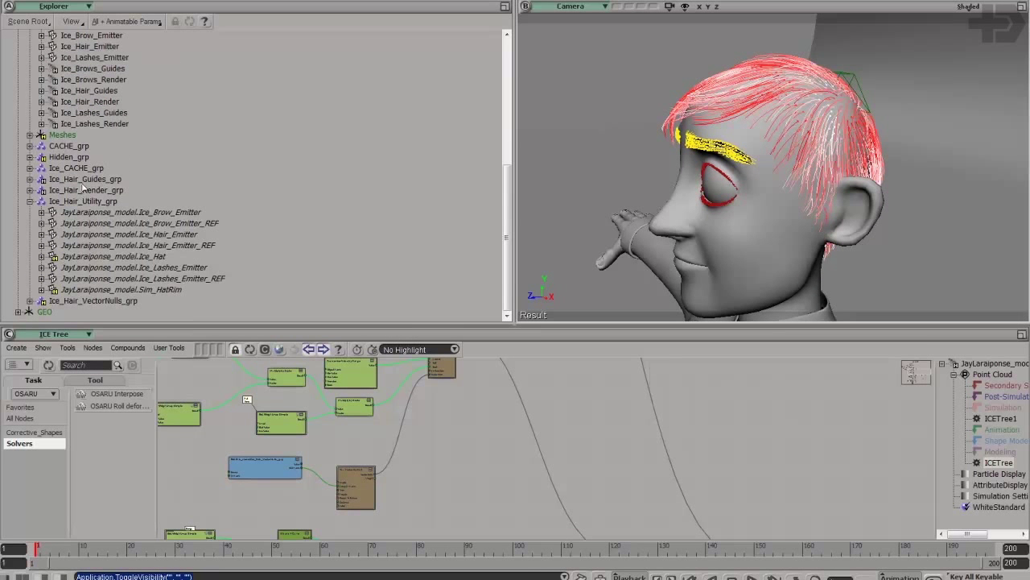
pyautogui.click(105, 301)
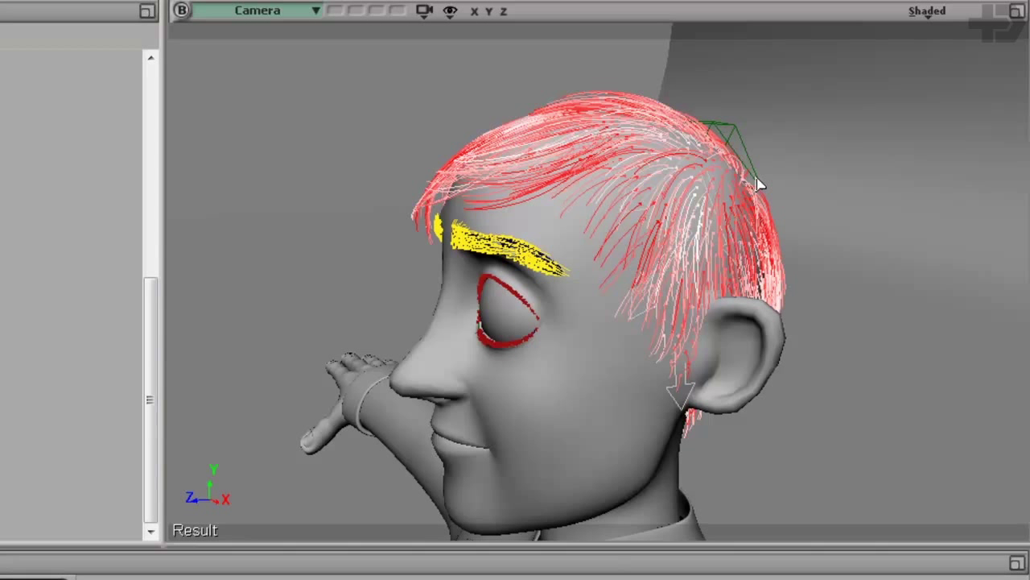
pyautogui.hotkey('shift', 'i')
pyautogui.press('s')
pyautogui.moveTo(706, 225); pyautogui.dragTo(654, 278, button='right')
pyautogui.moveTo(654, 278); pyautogui.dragTo(676, 242, button='middle')
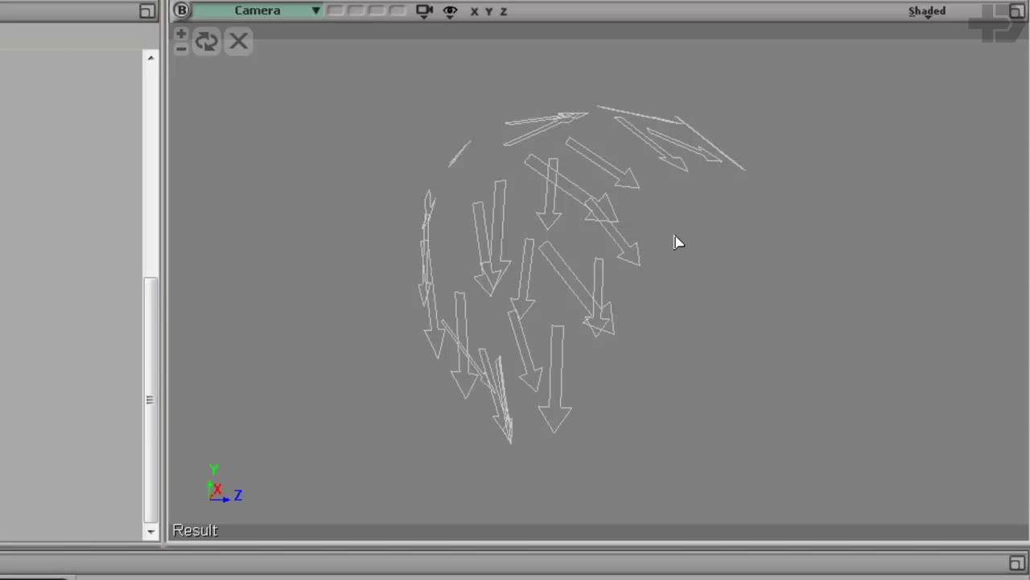
pyautogui.press('s')
pyautogui.moveTo(626, 265); pyautogui.dragTo(610, 240, button='right')
pyautogui.moveTo(643, 340); pyautogui.dragTo(628, 400, button='middle')
pyautogui.moveTo(644, 255); pyautogui.dragTo(611, 240, button='right')
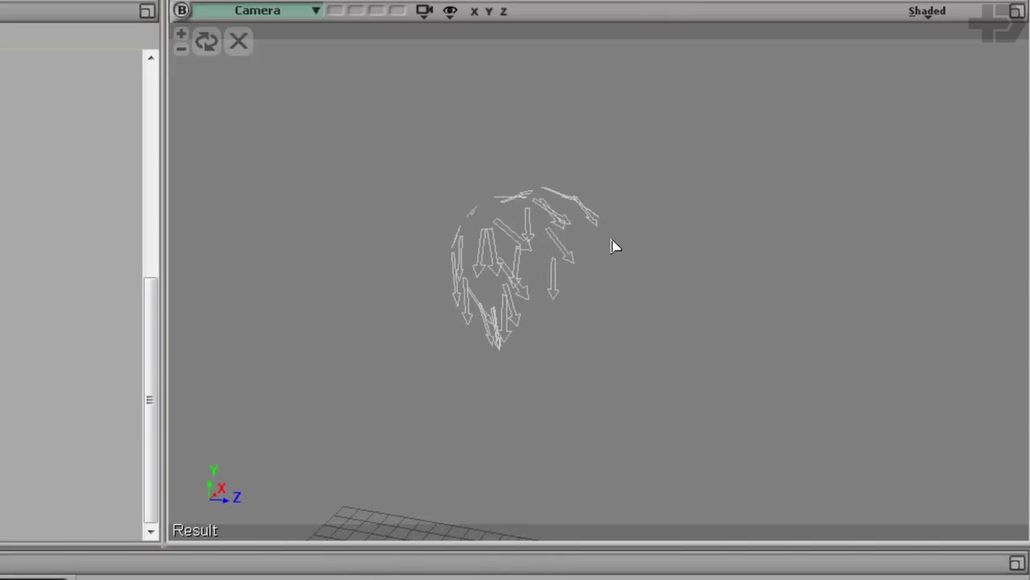
# Step: Restore all objects from isolation and examine the hair guides around the character's head
pyautogui.click(239, 42)
pyautogui.press('s')
pyautogui.moveTo(496, 200); pyautogui.dragTo(487, 301, button='middle')
pyautogui.moveTo(487, 302); pyautogui.dragTo(498, 278, button='right')
pyautogui.moveTo(497, 277); pyautogui.dragTo(703, 295)
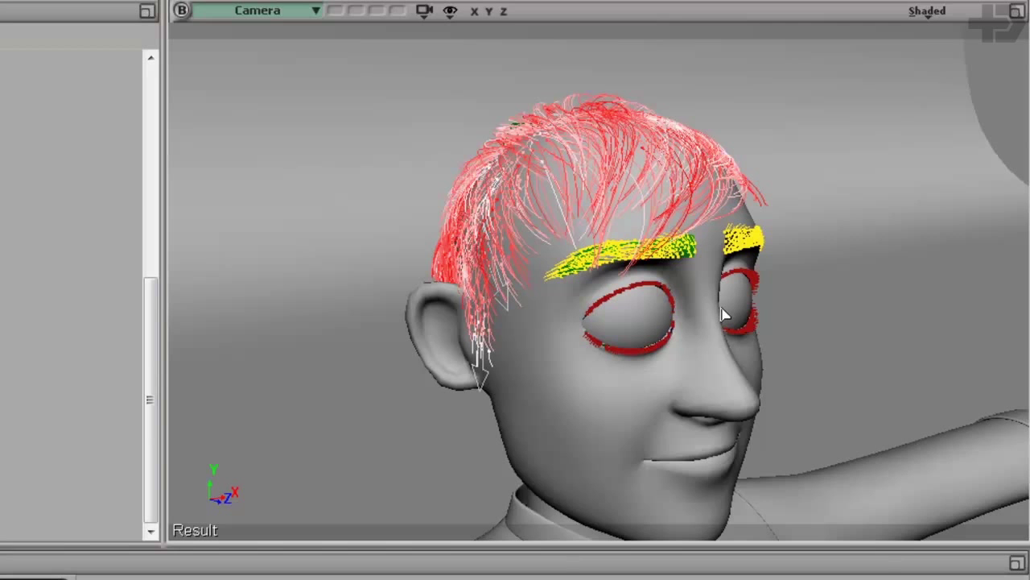
pyautogui.press('s')
pyautogui.moveTo(638, 308); pyautogui.dragTo(603, 276, button='right')
pyautogui.moveTo(603, 276); pyautogui.dragTo(661, 360, button='middle')
pyautogui.moveTo(662, 359); pyautogui.dragTo(663, 336, button='right')
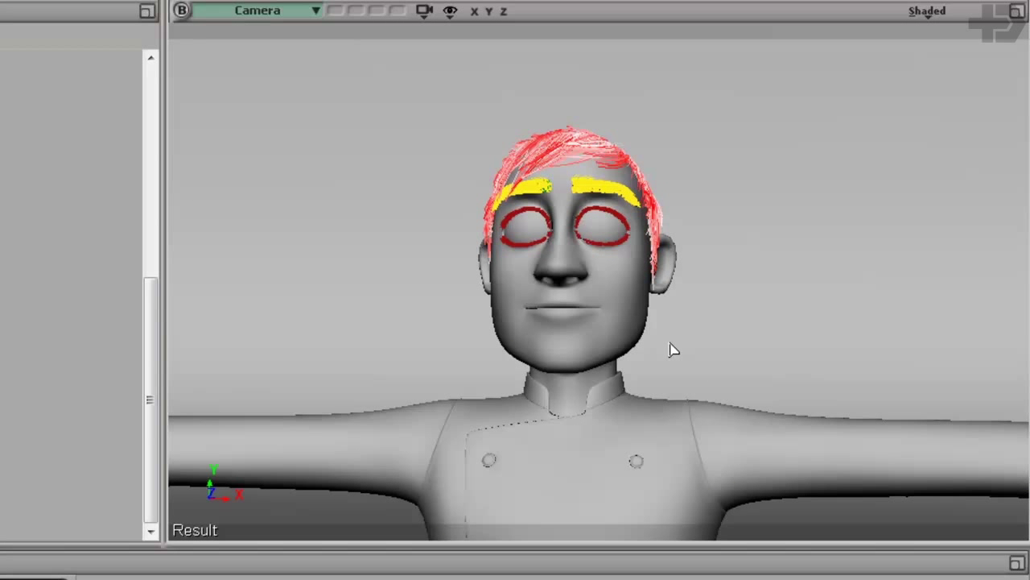
pyautogui.moveTo(648, 276); pyautogui.dragTo(637, 323, button='middle')
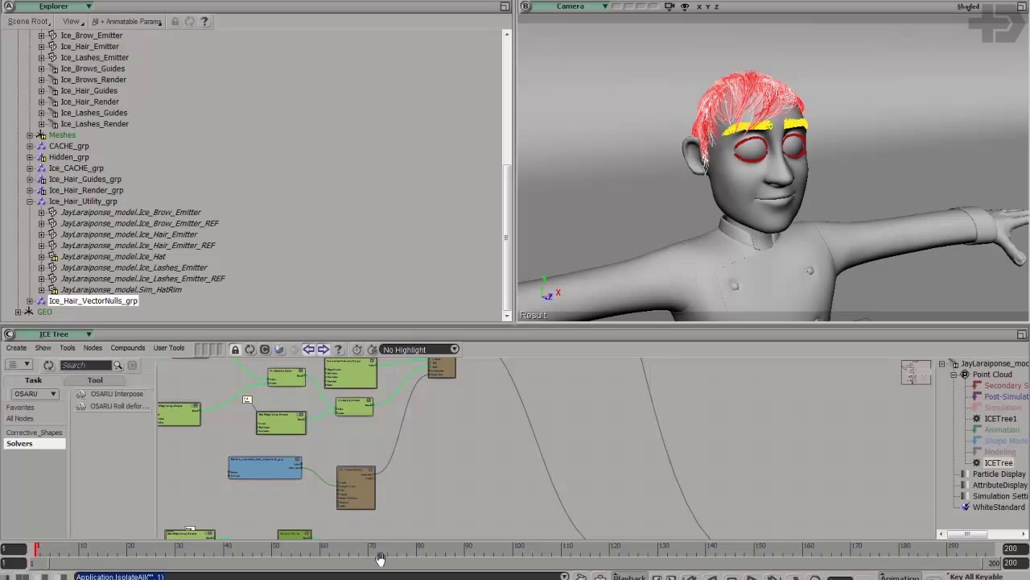
# Step: Examine the Fur Groom node and the weight map, multiply and randomize nodes feeding it in the ICETree graph
pyautogui.moveTo(448, 508); pyautogui.dragTo(449, 462, button='middle')
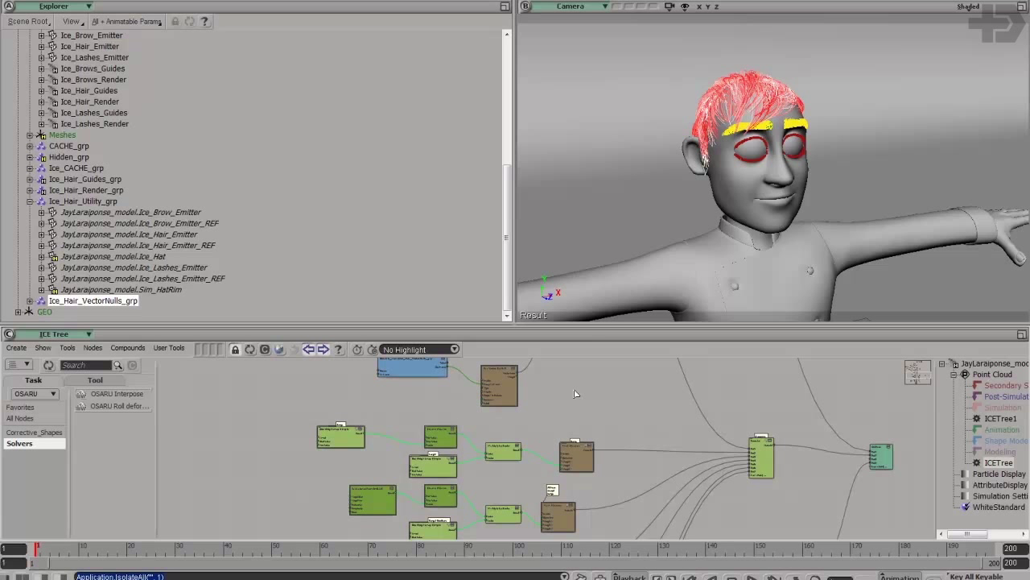
pyautogui.scroll(-5, 561, 432)
pyautogui.scroll(6, 567, 441)
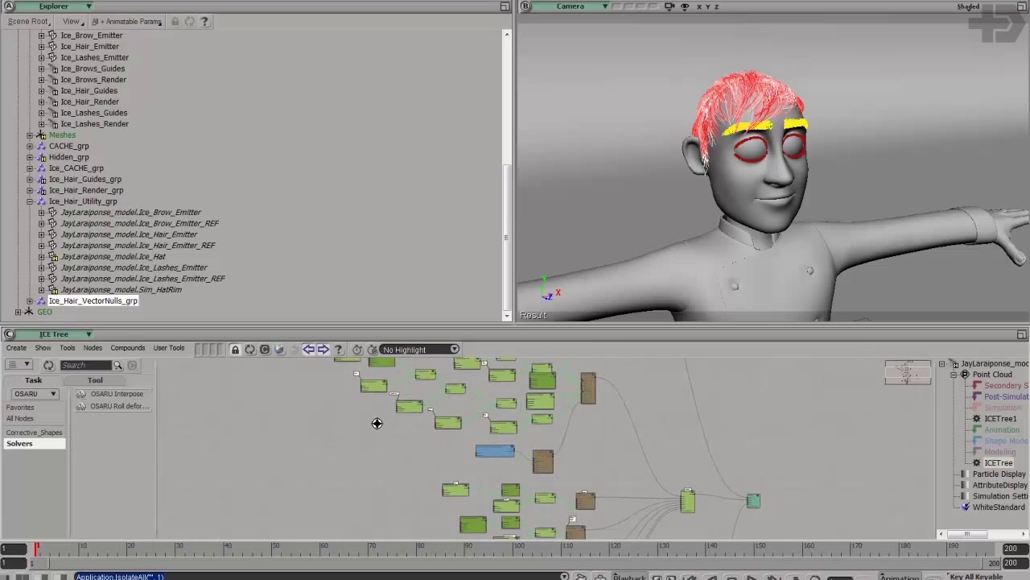
pyautogui.scroll(5, 537, 424)
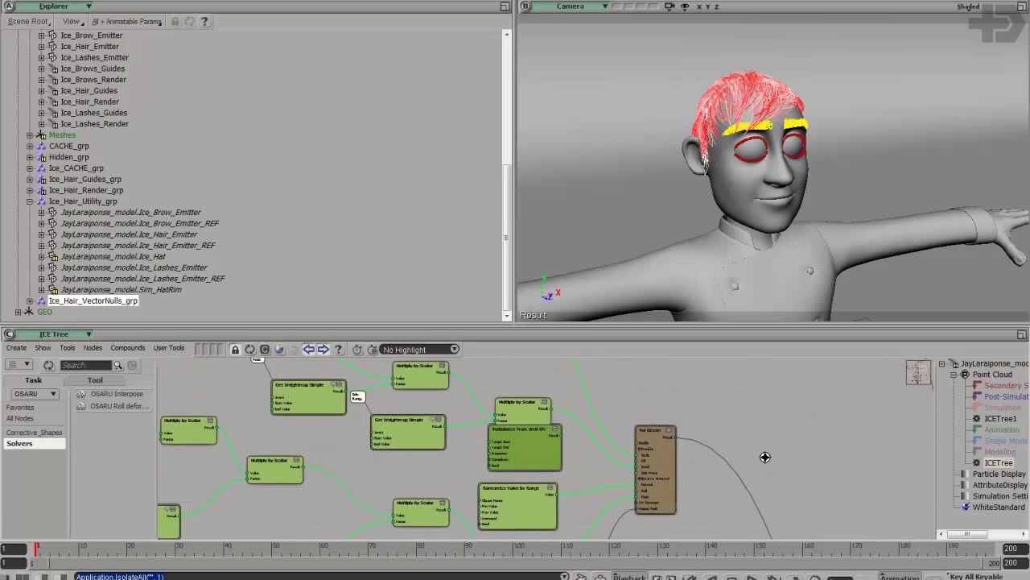
pyautogui.moveTo(733, 453); pyautogui.dragTo(730, 435, button='middle')
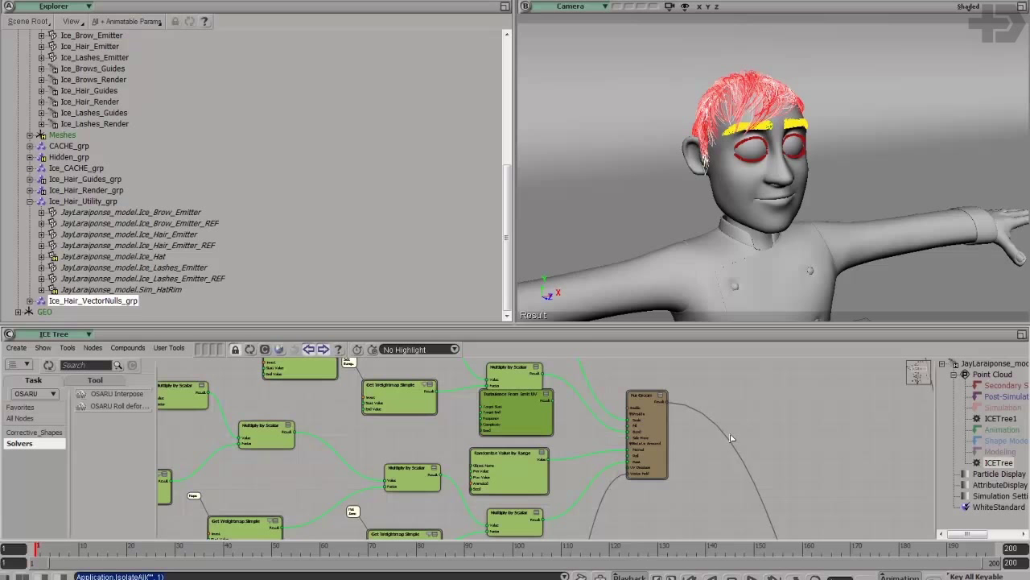
# Step: Examine the Fur Vector By Null node and the Ice_Hair_VectorNulls_grp node that supplies its group
pyautogui.moveTo(732, 488); pyautogui.dragTo(672, 449, button='middle')
pyautogui.scroll(3, 529, 419)
pyautogui.moveTo(730, 498); pyautogui.dragTo(767, 359, button='middle')
pyautogui.moveTo(716, 445); pyautogui.dragTo(681, 460, button='middle')
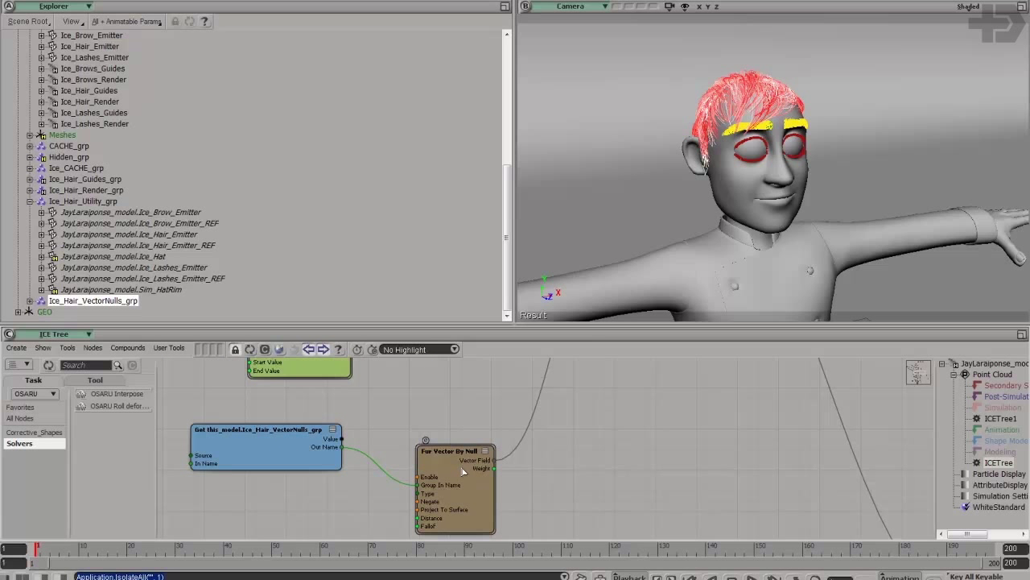
pyautogui.click(312, 465)
pyautogui.press('f')
pyautogui.moveTo(639, 432); pyautogui.dragTo(596, 415, button='middle')
pyautogui.moveTo(692, 419)
pyautogui.mouseDown(button='right')
pyautogui.moveTo(825, 429)
pyautogui.moveTo(690, 421)
pyautogui.mouseUp(button='right')
pyautogui.moveTo(690, 421); pyautogui.dragTo(617, 442, button='middle')
pyautogui.moveTo(619, 386); pyautogui.dragTo(619, 503, button='middle')
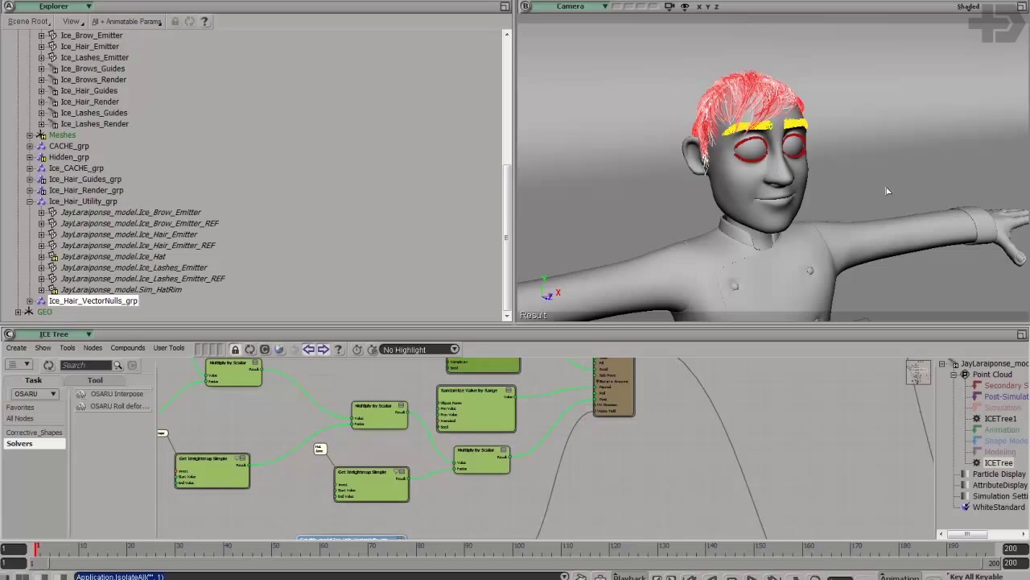
# Step: Isolate the vector nulls group once more to check its arrow directions and restore the full scene
pyautogui.hotkey('shift', 'i')
pyautogui.moveTo(859, 176); pyautogui.dragTo(884, 186, button='right')
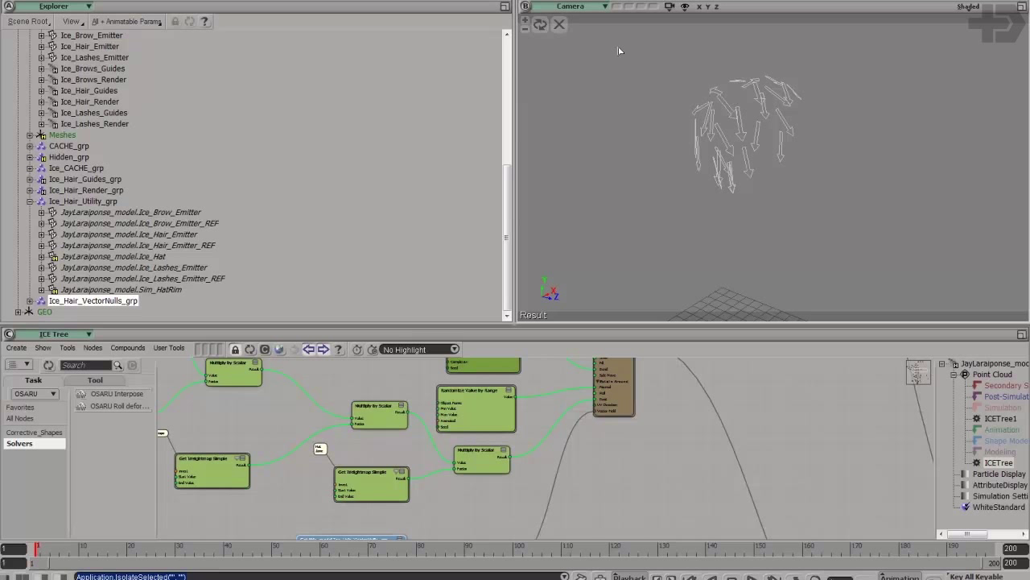
pyautogui.hotkey('ctrl', 'shift', 'i')
pyautogui.moveTo(719, 472); pyautogui.dragTo(711, 334, button='middle')
pyautogui.moveTo(690, 395); pyautogui.dragTo(930, 463, button='middle')
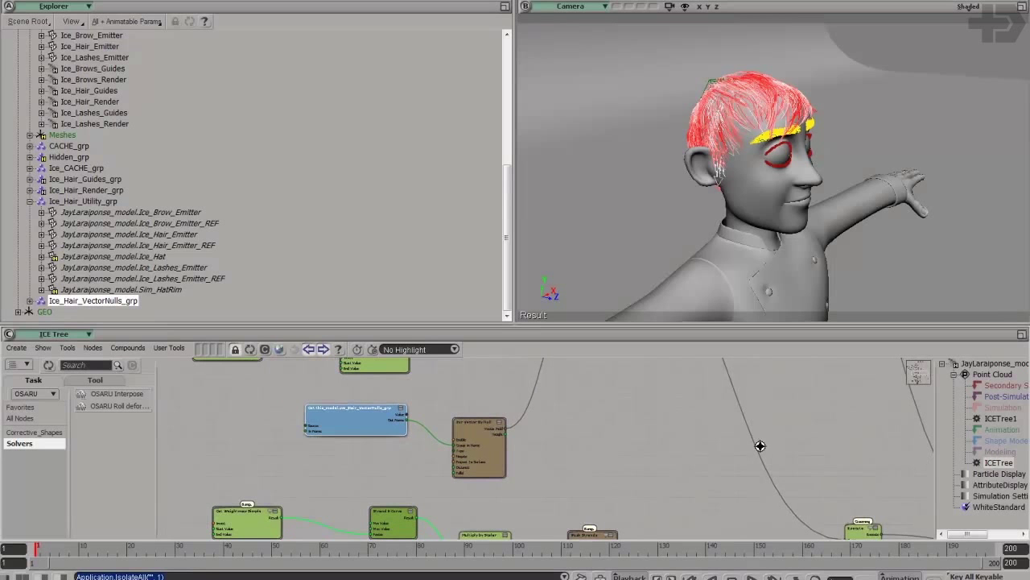
pyautogui.moveTo(759, 447); pyautogui.dragTo(759, 343, button='middle')
# Step: Select the Ice_Brow_Emitter_REF mesh beneath the eyebrow guides in the camera view
pyautogui.moveTo(750, 132); pyautogui.dragTo(630, 129, button='middle')
pyautogui.moveTo(893, 128); pyautogui.dragTo(816, 136, button='middle')
pyautogui.moveTo(816, 136); pyautogui.dragTo(810, 134)
pyautogui.moveTo(810, 134); pyautogui.dragTo(800, 110, button='middle')
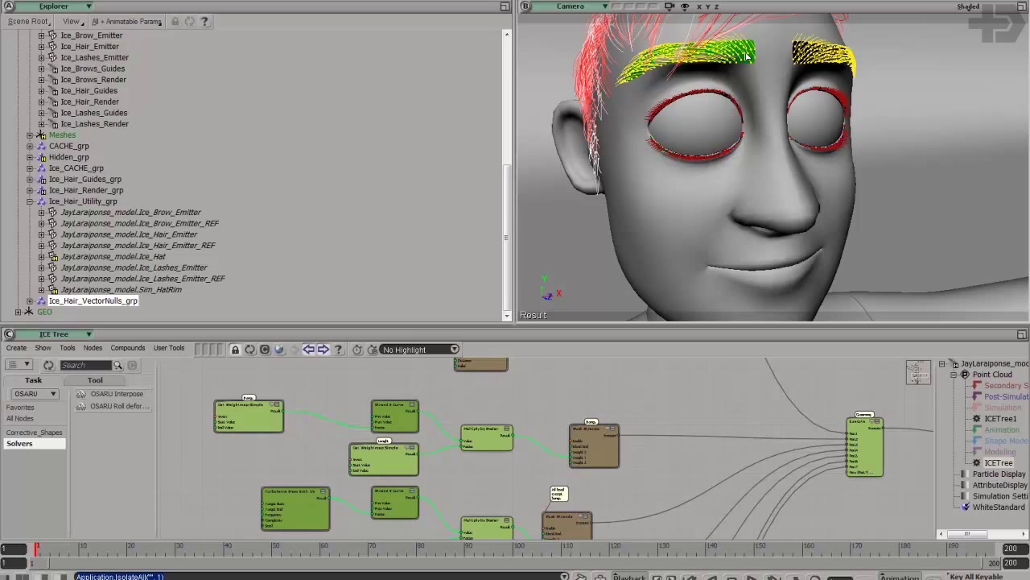
pyautogui.click(749, 60)
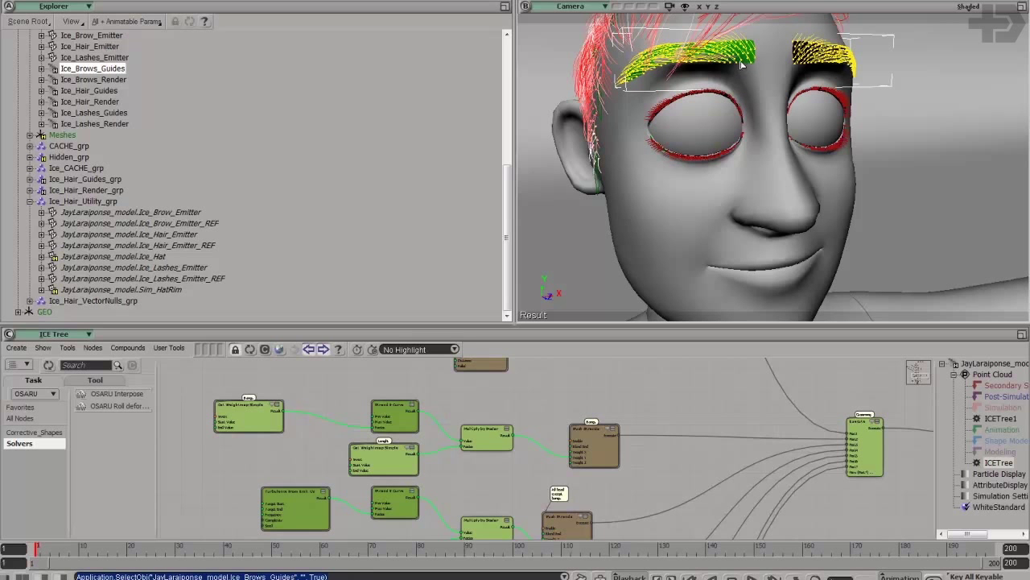
pyautogui.moveTo(732, 70); pyautogui.dragTo(745, 89, button='middle')
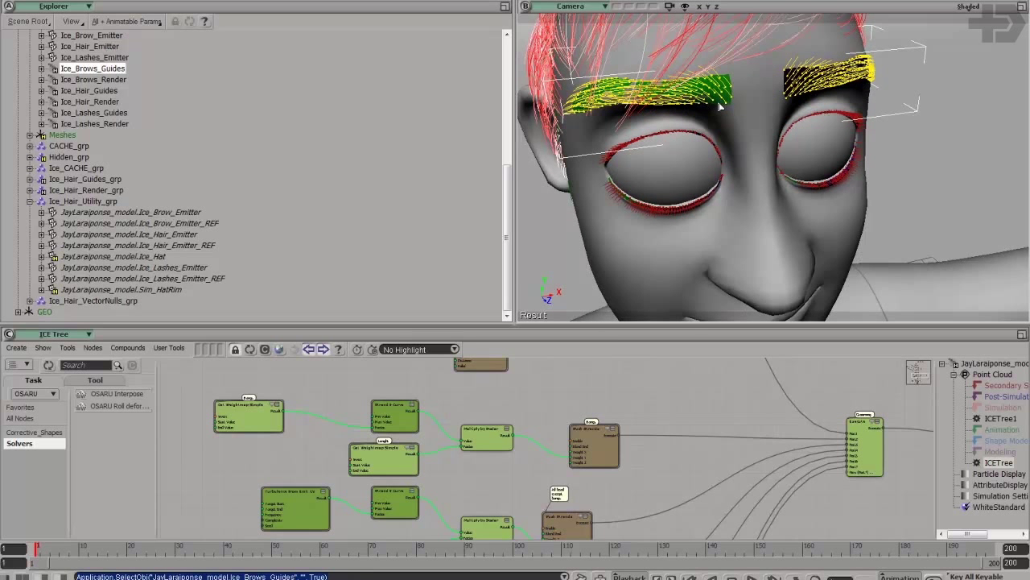
pyautogui.click(720, 106)
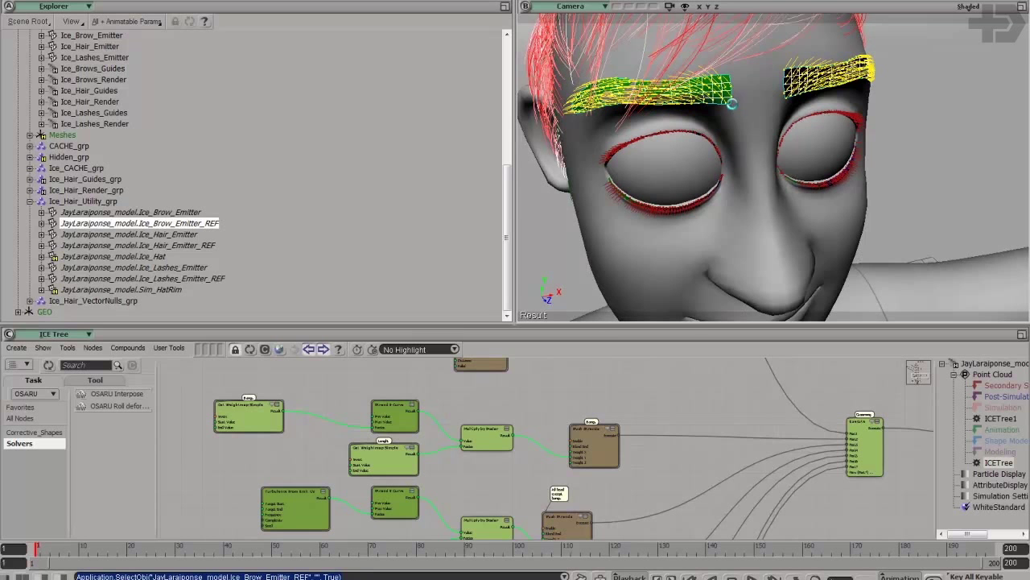
# Step: Open the Texture Editor for the brow emitter and display the numbered color grid image behind its UVs
pyautogui.hotkey('alt', '7')
pyautogui.click(189, 97)
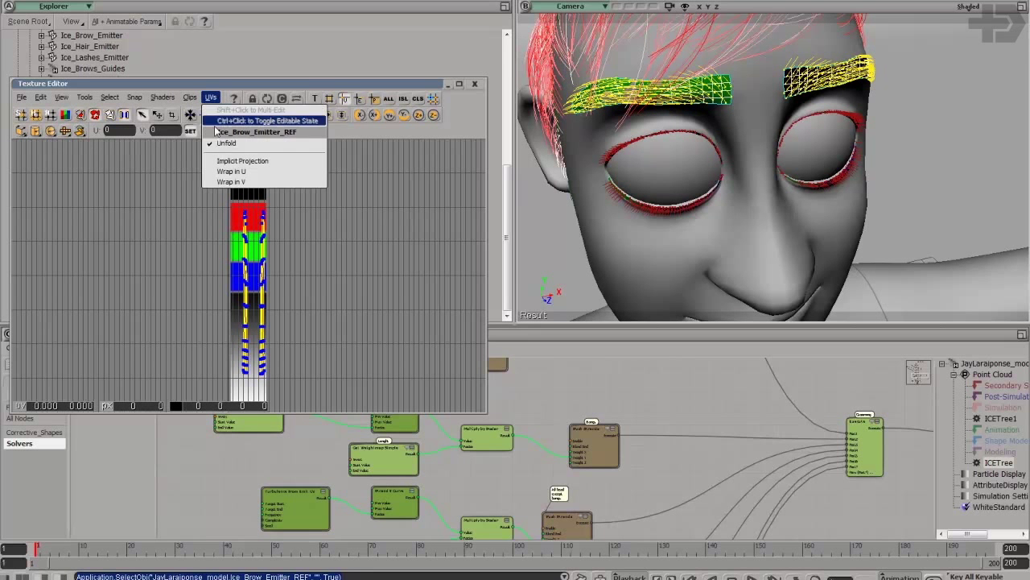
pyautogui.click(213, 157)
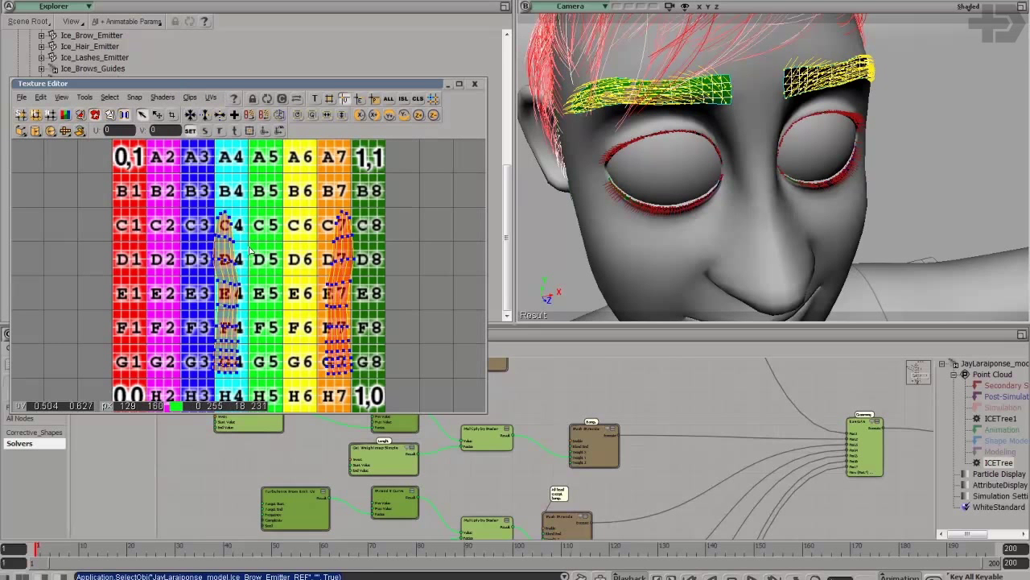
# Step: Try rotating the upper part of one eyebrow's UV island by about 9.6 degrees, undo the rotation and close the Texture Editor
pyautogui.click(66, 116)
pyautogui.moveTo(189, 209); pyautogui.dragTo(300, 299)
pyautogui.press('c')
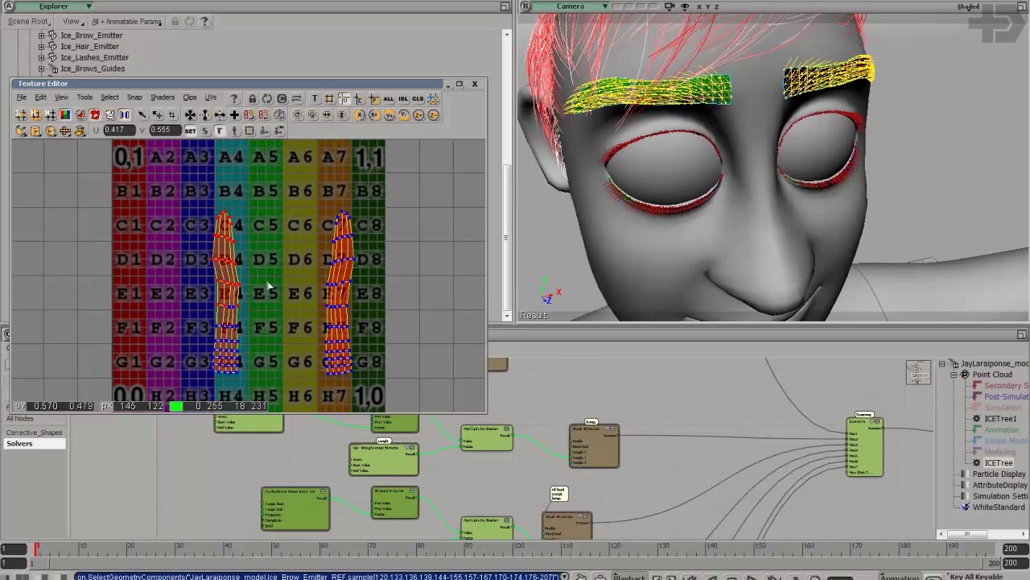
pyautogui.moveTo(246, 264); pyautogui.dragTo(231, 262)
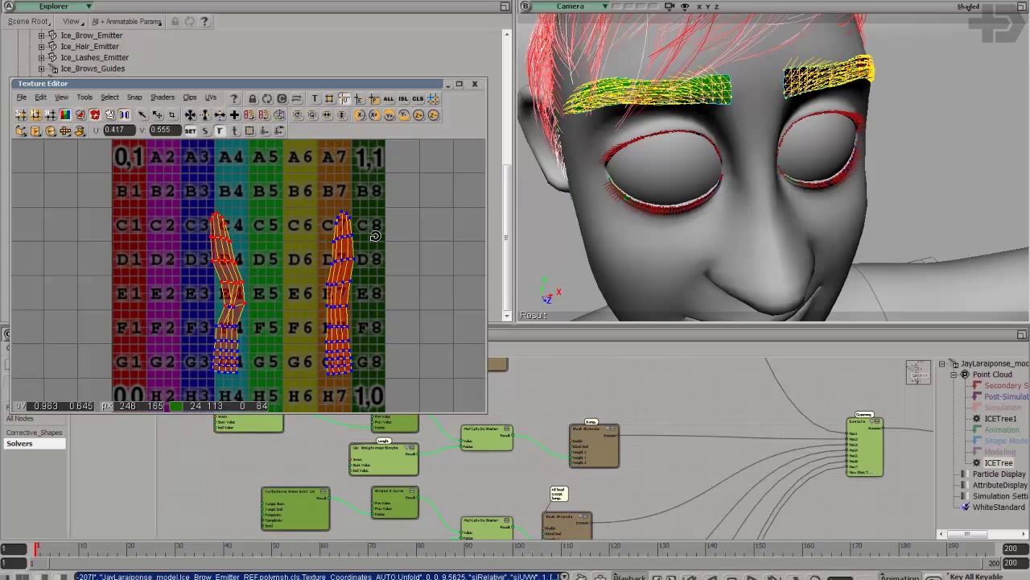
pyautogui.hotkey('ctrl', 'z')
pyautogui.click(474, 84)
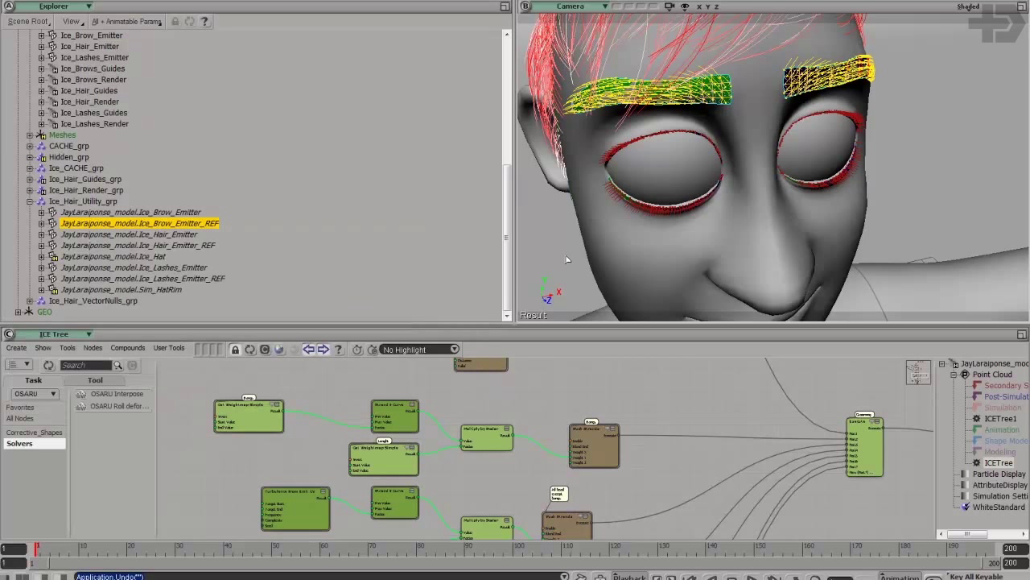
# Step: Disconnect the grooming nodes linked to Port2 through Port7 of the Execute node in the hair guides' ICETree
pyautogui.moveTo(728, 190); pyautogui.dragTo(729, 150, button='right')
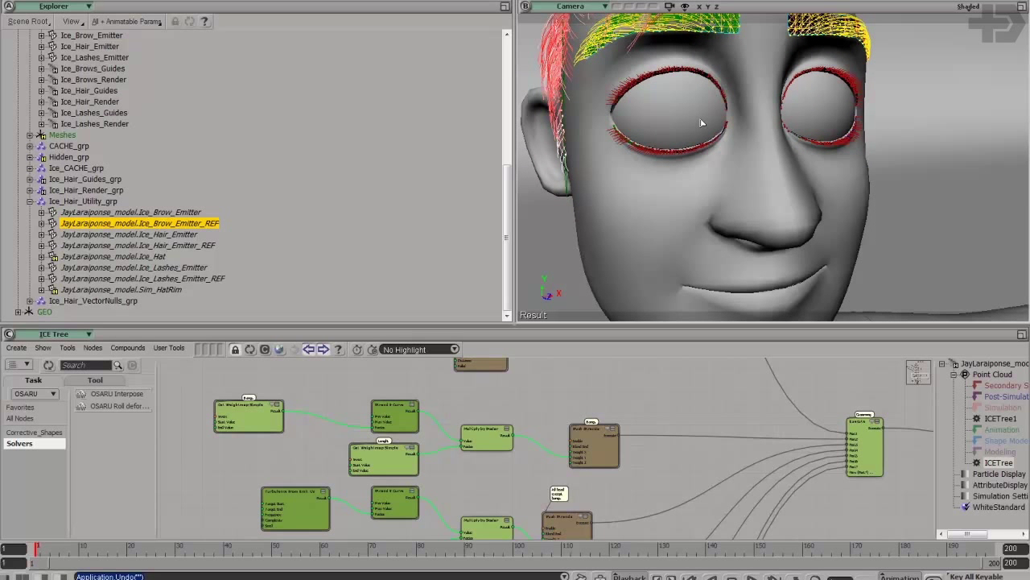
pyautogui.moveTo(699, 461)
pyautogui.mouseDown(button='middle')
pyautogui.moveTo(691, 419)
pyautogui.moveTo(694, 455)
pyautogui.mouseUp(button='middle')
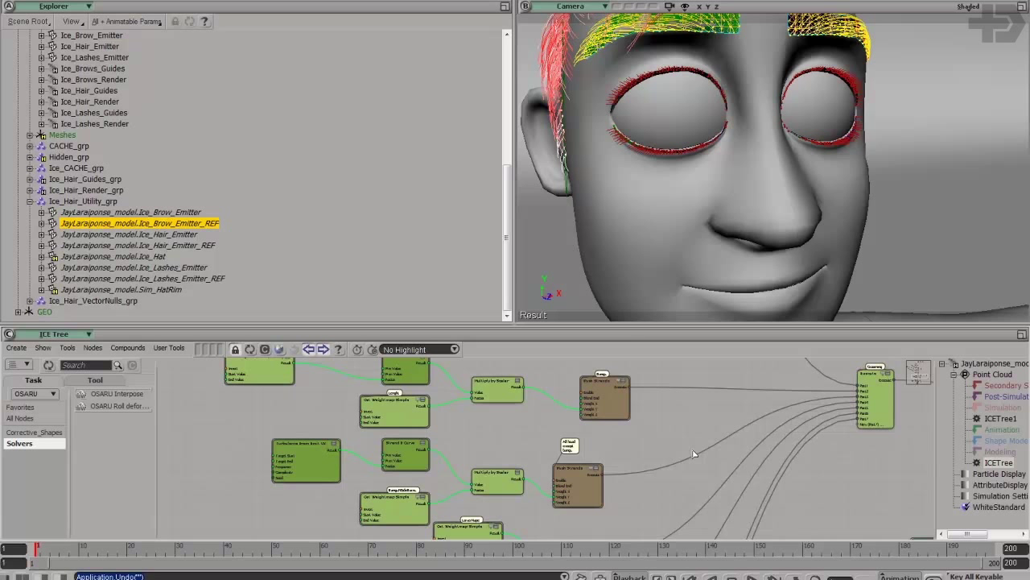
pyautogui.moveTo(707, 437); pyautogui.dragTo(715, 397, button='middle')
pyautogui.moveTo(735, 404); pyautogui.dragTo(767, 409)
pyautogui.moveTo(829, 414); pyautogui.dragTo(785, 443)
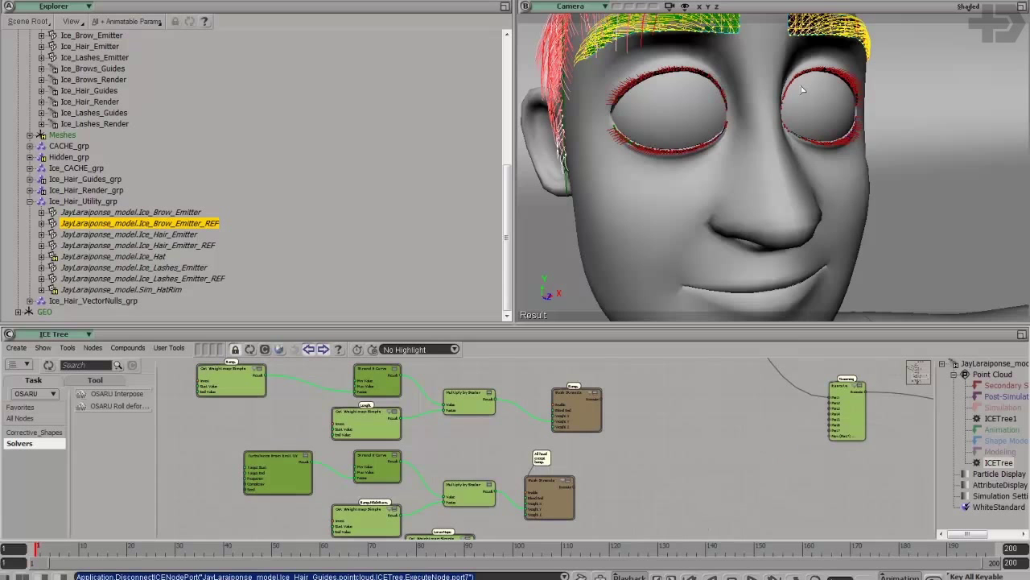
# Step: Deselect everything and examine the hair guides' shape around the head without the disconnected grooming nodes
pyautogui.moveTo(802, 105); pyautogui.dragTo(763, 115, button='middle')
pyautogui.moveTo(764, 115); pyautogui.dragTo(785, 125, button='right')
pyautogui.click(814, 418)
pyautogui.press('s')
pyautogui.moveTo(766, 443); pyautogui.dragTo(754, 421)
pyautogui.moveTo(754, 421); pyautogui.dragTo(759, 450, button='middle')
pyautogui.moveTo(760, 450); pyautogui.dragTo(746, 390)
pyautogui.moveTo(746, 390); pyautogui.dragTo(724, 423, button='middle')
pyautogui.moveTo(845, 209); pyautogui.dragTo(791, 198, button='right')
# Step: Open the Fur Groom node's properties, review its profile, roll and UV direction settings, and close them
pyautogui.moveTo(793, 451); pyautogui.dragTo(775, 400, button='middle')
pyautogui.moveTo(728, 459); pyautogui.dragTo(821, 528, button='middle')
pyautogui.moveTo(811, 150); pyautogui.dragTo(715, 179, button='middle')
pyautogui.moveTo(579, 421); pyautogui.dragTo(572, 482, button='middle')
pyautogui.doubleClick(600, 400)
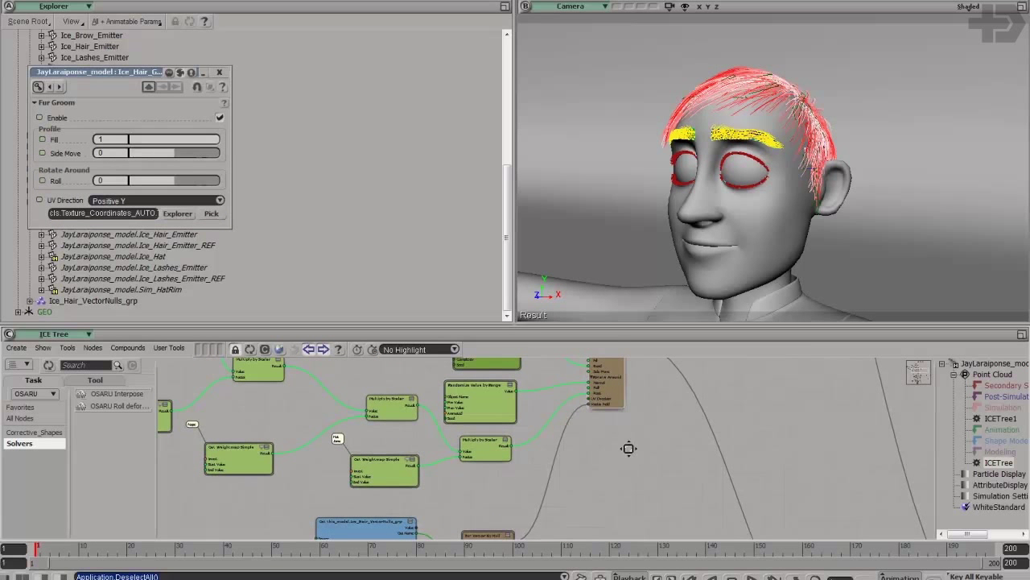
pyautogui.moveTo(628, 448); pyautogui.dragTo(636, 467, button='middle')
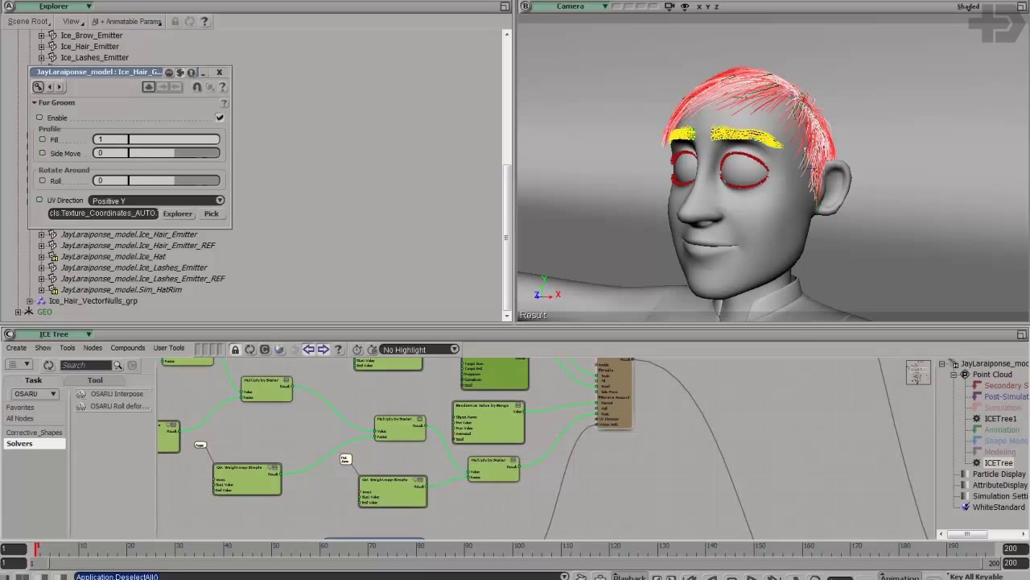
pyautogui.click(219, 72)
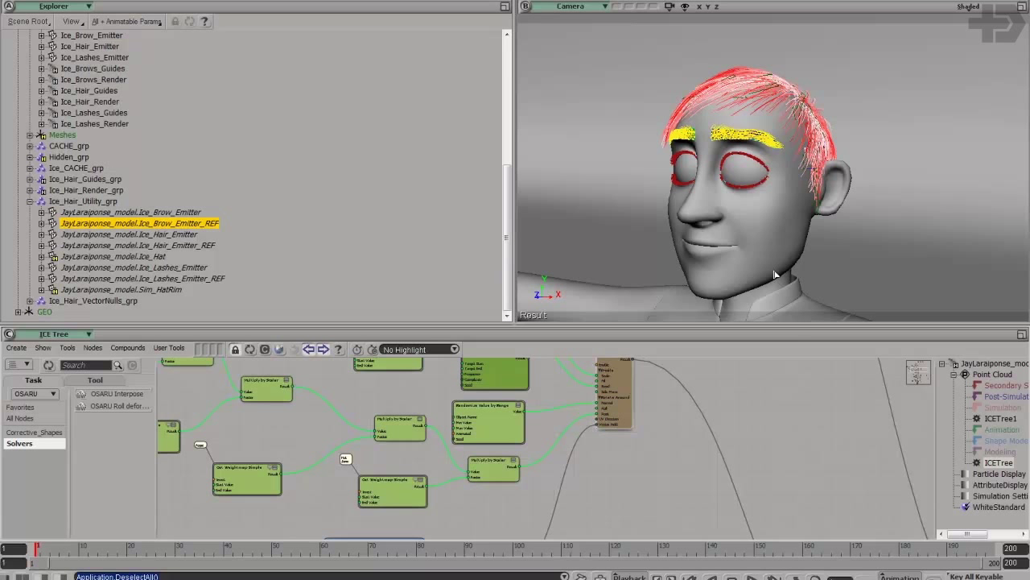
# Step: Reconnect the bangs Push Strands node to Port3 of the grooming Execute node in the hair guides' ICETree
pyautogui.moveTo(628, 417); pyautogui.dragTo(623, 435)
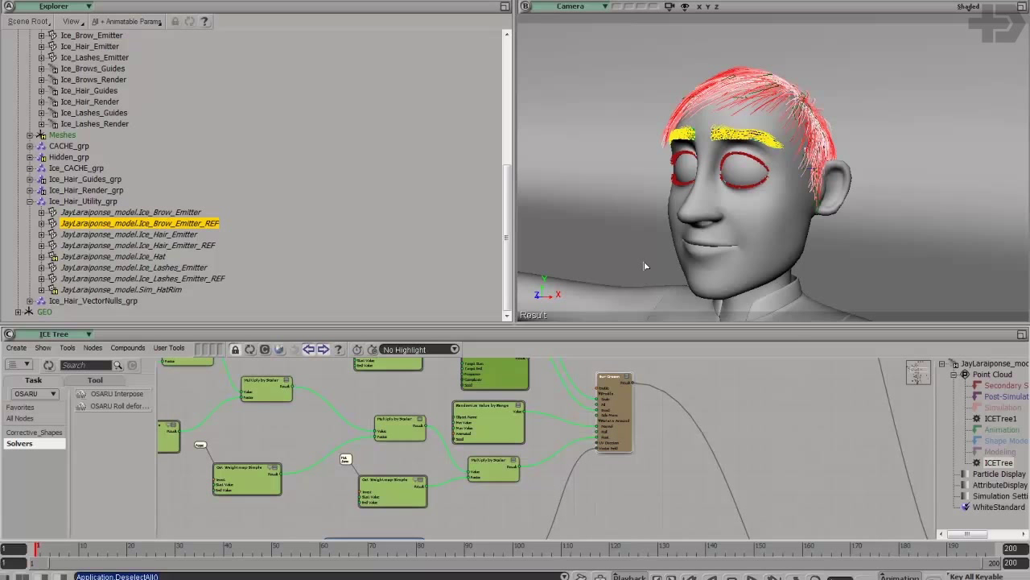
pyautogui.press('s')
pyautogui.moveTo(716, 449); pyautogui.dragTo(713, 413)
pyautogui.moveTo(713, 414); pyautogui.dragTo(763, 473, button='middle')
pyautogui.scroll(-6, 690, 426)
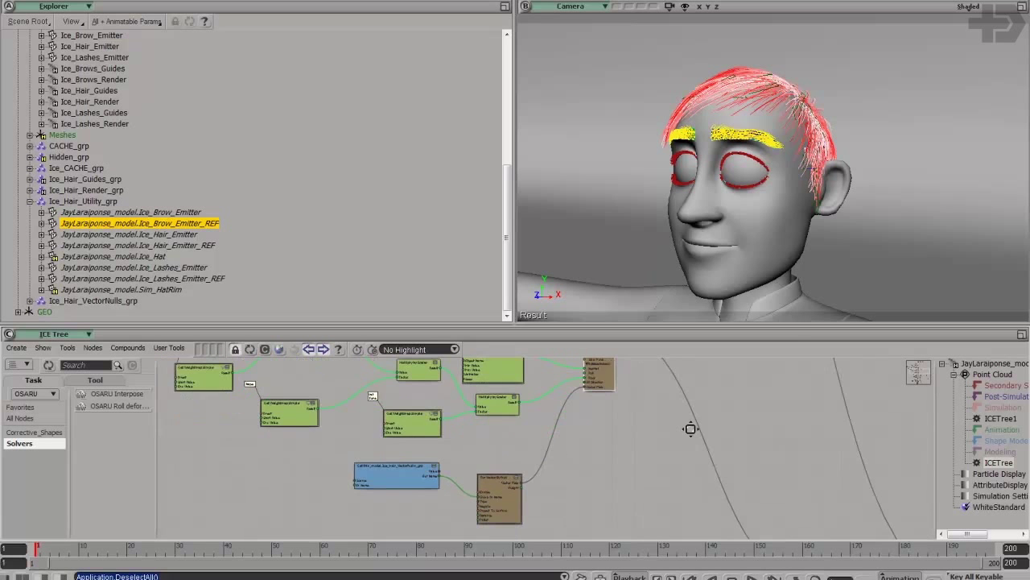
pyautogui.scroll(2, 578, 409)
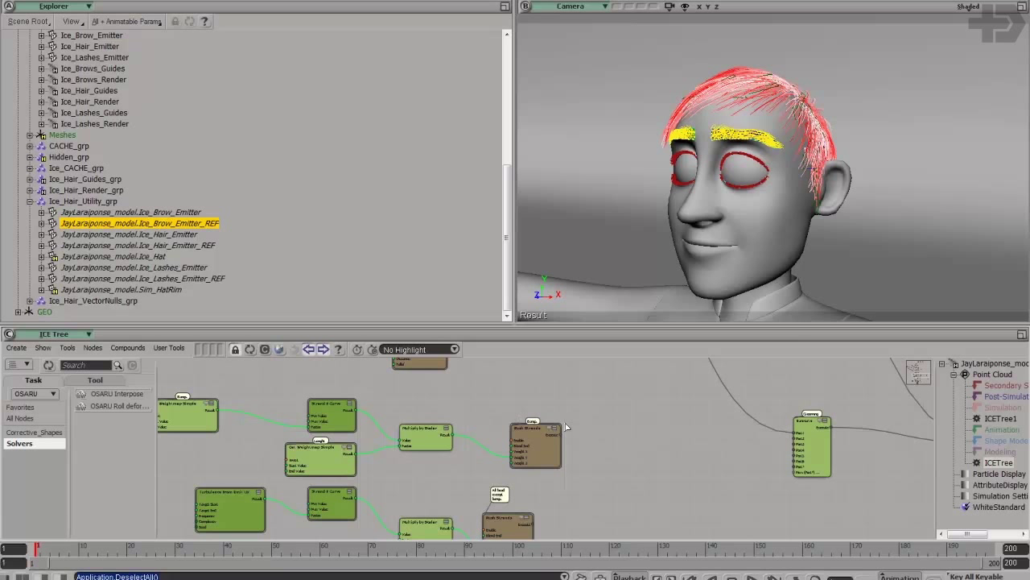
pyautogui.moveTo(563, 435); pyautogui.dragTo(803, 448)
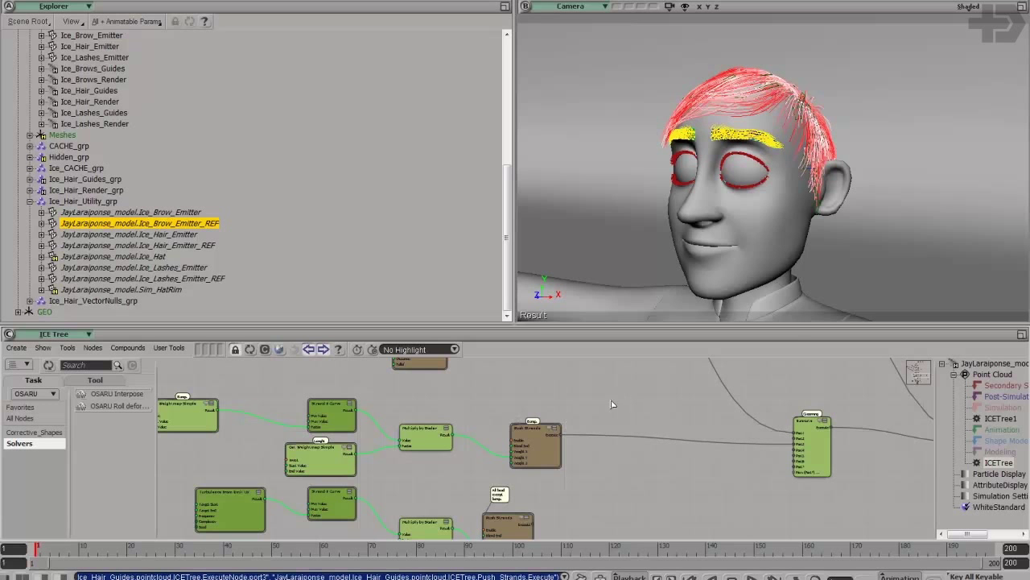
# Step: Examine the weightmap, turbulence and multiplier nodes that feed the Fur Groom node and the Push Strands branches
pyautogui.moveTo(593, 394); pyautogui.dragTo(610, 451)
pyautogui.moveTo(520, 383); pyautogui.dragTo(575, 458)
pyautogui.moveTo(607, 398); pyautogui.dragTo(626, 462)
pyautogui.scroll(-1, 524, 443)
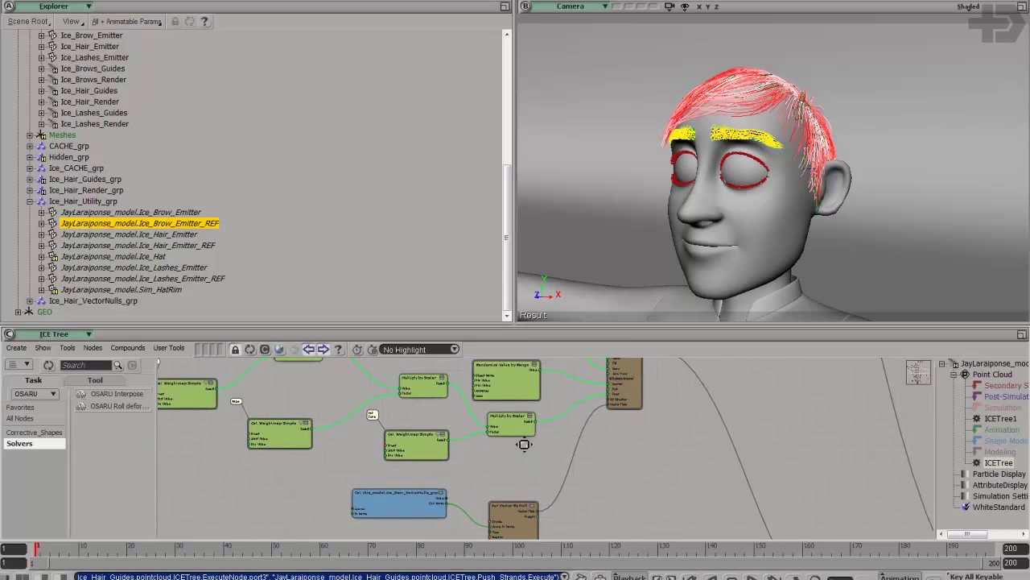
pyautogui.moveTo(524, 443); pyautogui.dragTo(539, 483, button='middle')
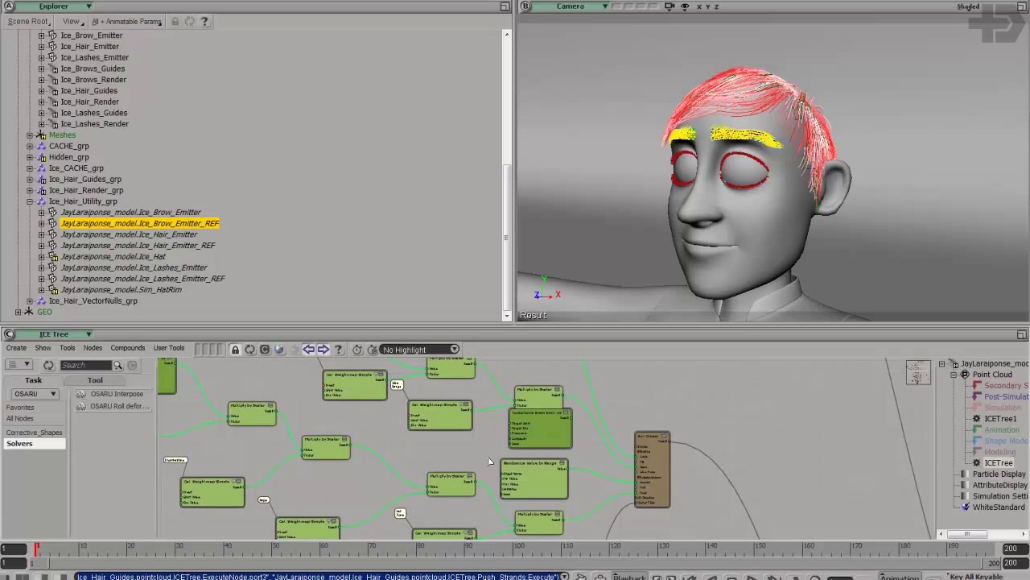
pyautogui.moveTo(599, 509); pyautogui.dragTo(580, 366)
pyautogui.moveTo(658, 461); pyautogui.dragTo(622, 359)
pyautogui.moveTo(636, 520); pyautogui.dragTo(550, 455)
pyautogui.moveTo(549, 455); pyautogui.dragTo(692, 494, button='middle')
pyautogui.moveTo(693, 495); pyautogui.dragTo(630, 483)
pyautogui.moveTo(291, 468); pyautogui.dragTo(514, 458)
pyautogui.moveTo(514, 458); pyautogui.dragTo(488, 461, button='middle')
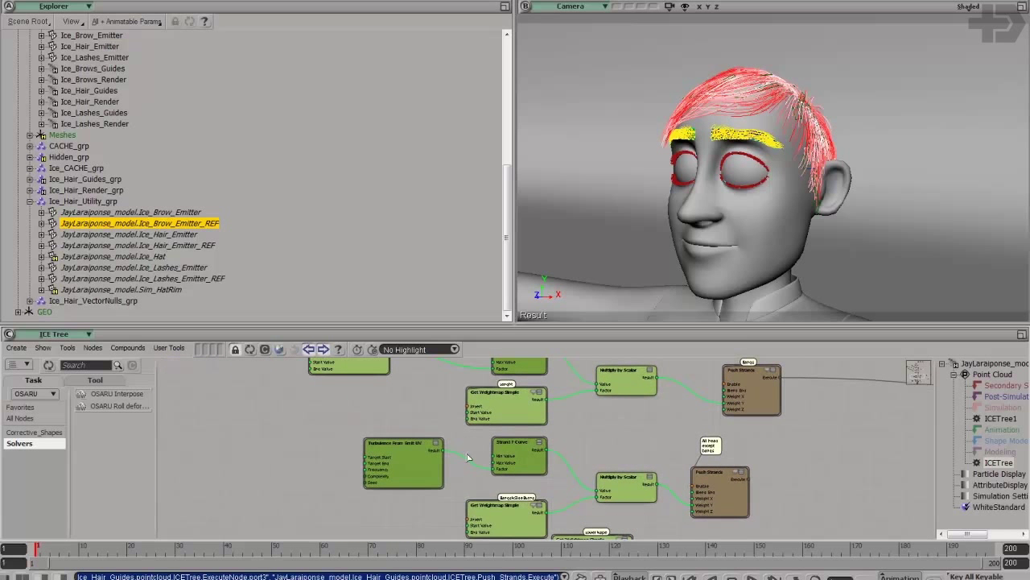
# Step: Review the turbulence and weightmap inputs of the all-head-except-bangs Push Strands node and connect it to Port6 of the Execute node
pyautogui.moveTo(433, 466); pyautogui.dragTo(424, 455)
pyautogui.moveTo(598, 488); pyautogui.dragTo(491, 446)
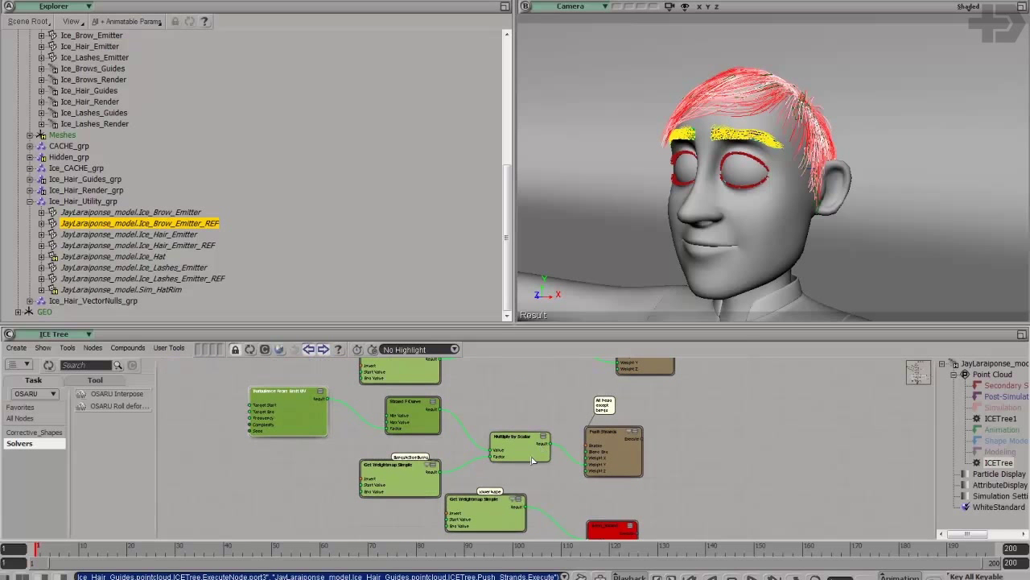
pyautogui.moveTo(543, 450); pyautogui.dragTo(552, 460)
pyautogui.moveTo(430, 458); pyautogui.dragTo(395, 440)
pyautogui.moveTo(395, 440); pyautogui.dragTo(423, 455, button='middle')
pyautogui.moveTo(422, 455); pyautogui.dragTo(344, 476)
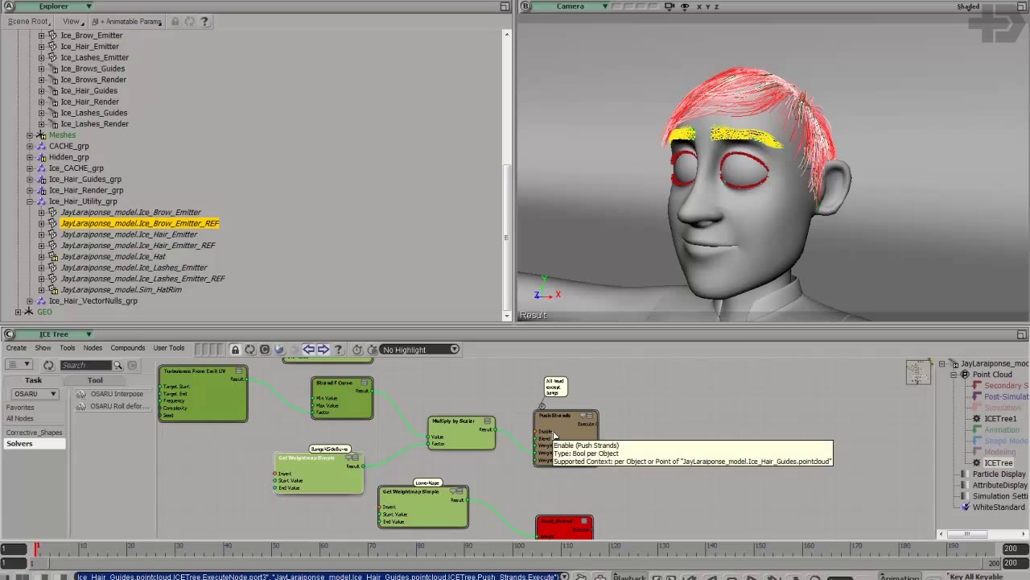
pyautogui.moveTo(772, 155); pyautogui.dragTo(797, 149, button='right')
pyautogui.scroll(-3, 661, 489)
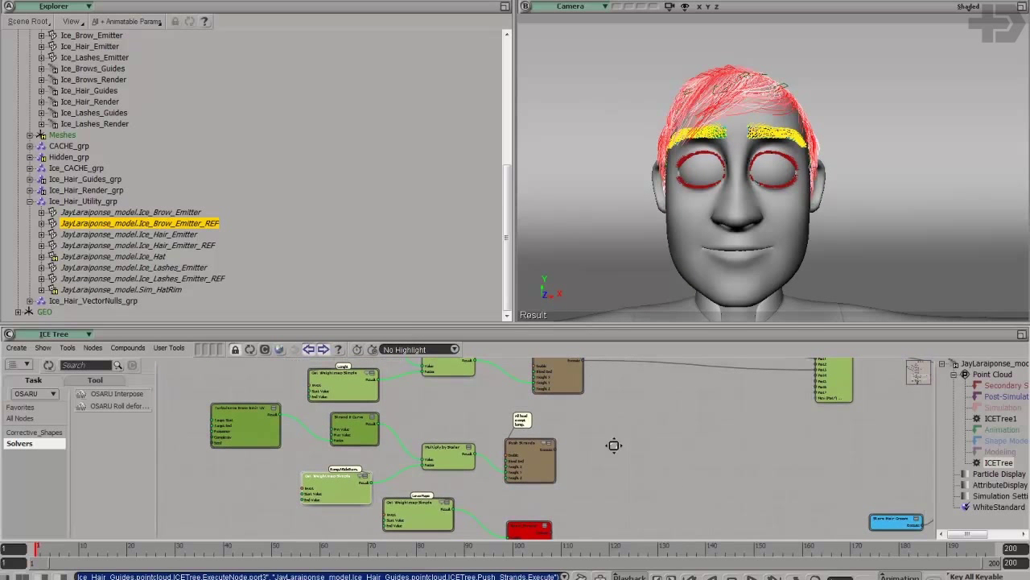
pyautogui.moveTo(614, 444); pyautogui.dragTo(596, 448, button='middle')
pyautogui.moveTo(537, 457); pyautogui.dragTo(802, 390)
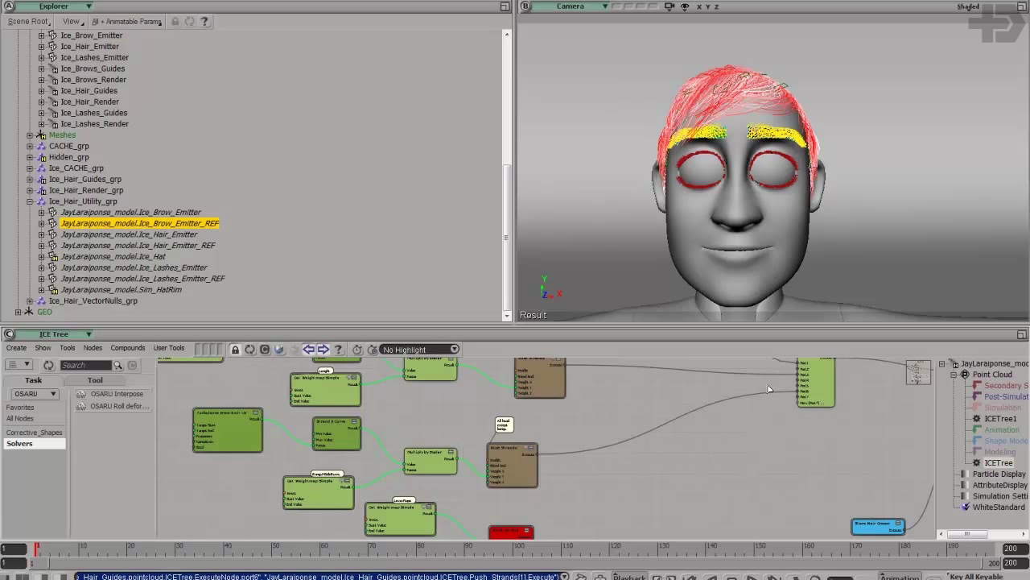
# Step: Connect the Bend_Strand node driven by the two weightmaps to Port7 of the grooming Execute node
pyautogui.moveTo(686, 441); pyautogui.dragTo(677, 425)
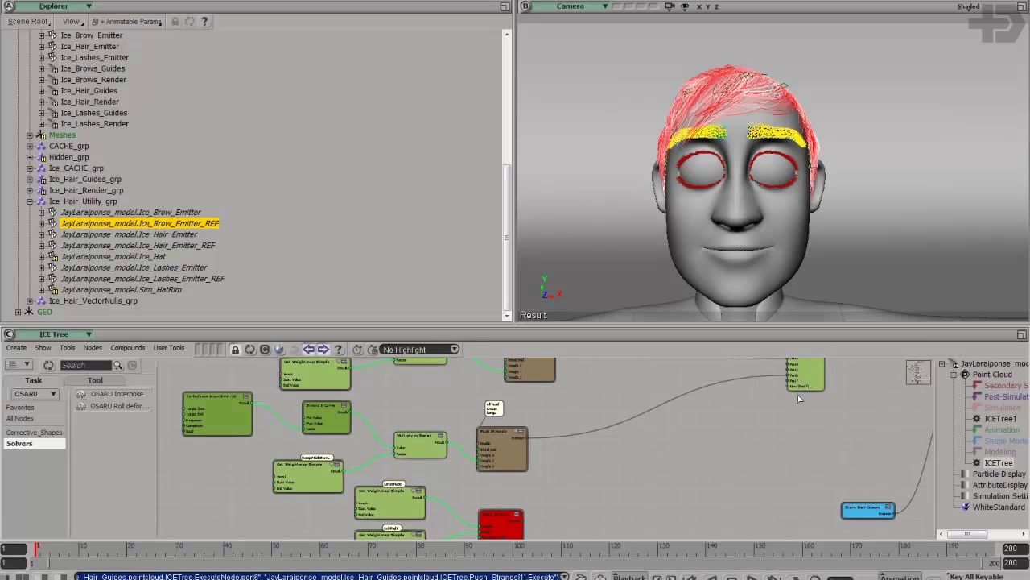
pyautogui.moveTo(797, 385); pyautogui.dragTo(789, 437)
pyautogui.moveTo(617, 450); pyautogui.dragTo(616, 387)
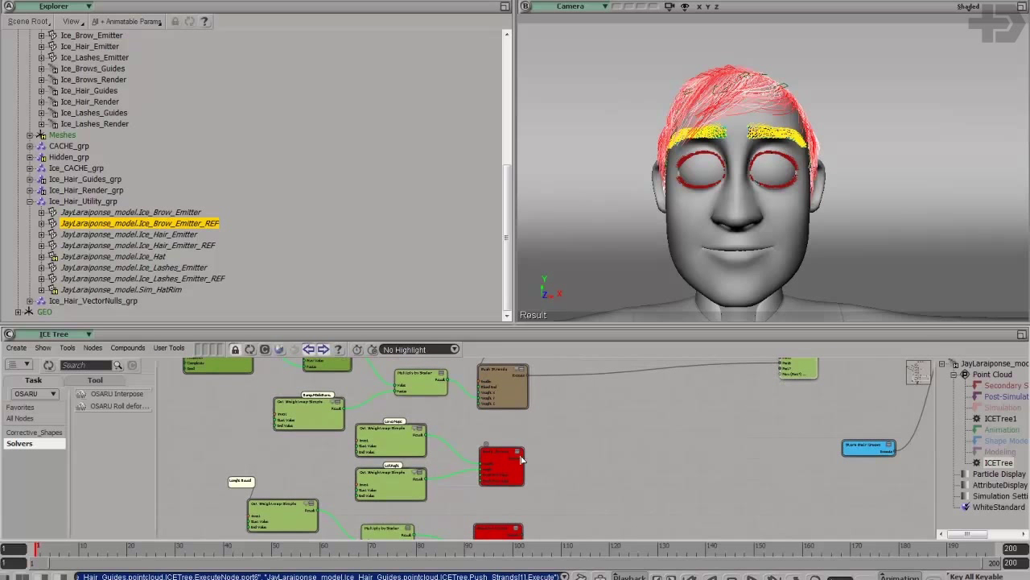
pyautogui.moveTo(780, 154); pyautogui.dragTo(808, 129, button='middle')
pyautogui.moveTo(538, 448); pyautogui.dragTo(591, 484, button='middle')
pyautogui.moveTo(439, 488); pyautogui.dragTo(746, 392)
pyautogui.moveTo(719, 427); pyautogui.dragTo(730, 470, button='middle')
pyautogui.moveTo(731, 437); pyautogui.dragTo(701, 471)
pyautogui.moveTo(701, 473); pyautogui.dragTo(689, 400, button='middle')
pyautogui.moveTo(687, 397); pyautogui.dragTo(678, 422)
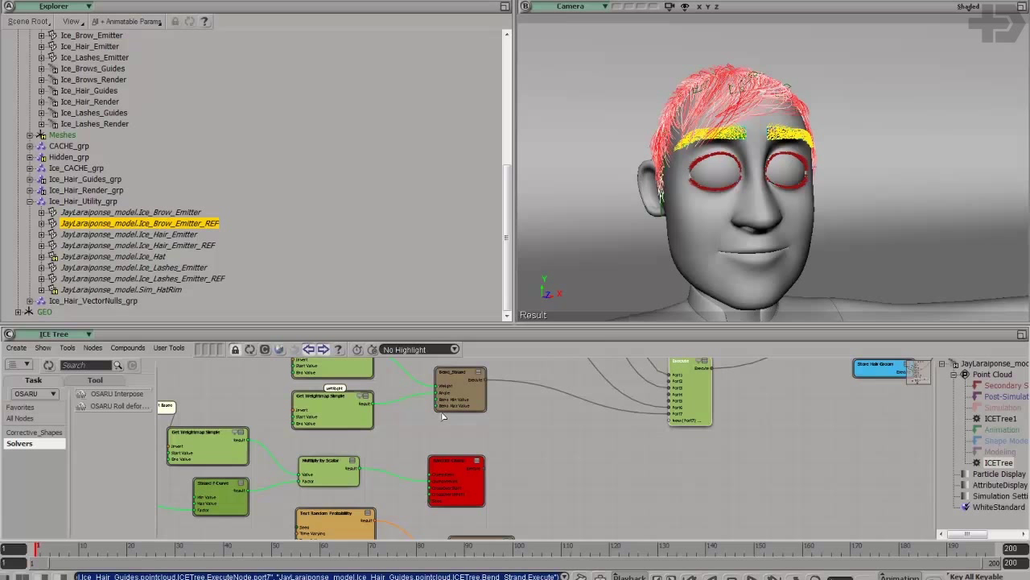
# Step: Connect the Random Clump node to Port8 and the Cut Strand Lenght node to Port9 of the grooming Execute node
pyautogui.moveTo(482, 467); pyautogui.dragTo(685, 432)
pyautogui.moveTo(690, 448); pyautogui.dragTo(653, 394, button='middle')
pyautogui.moveTo(658, 396); pyautogui.dragTo(657, 470)
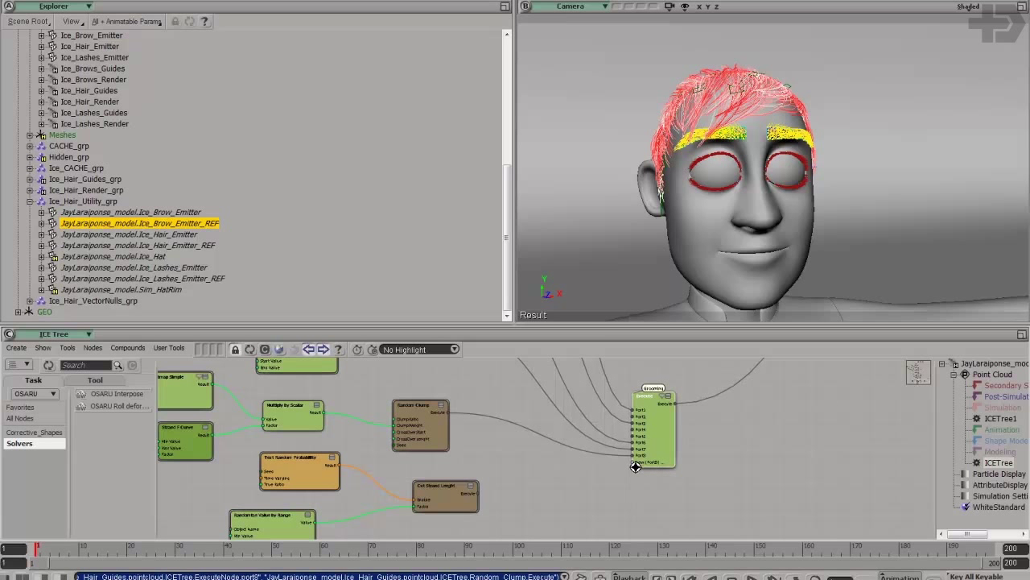
pyautogui.moveTo(638, 471); pyautogui.dragTo(637, 458, button='middle')
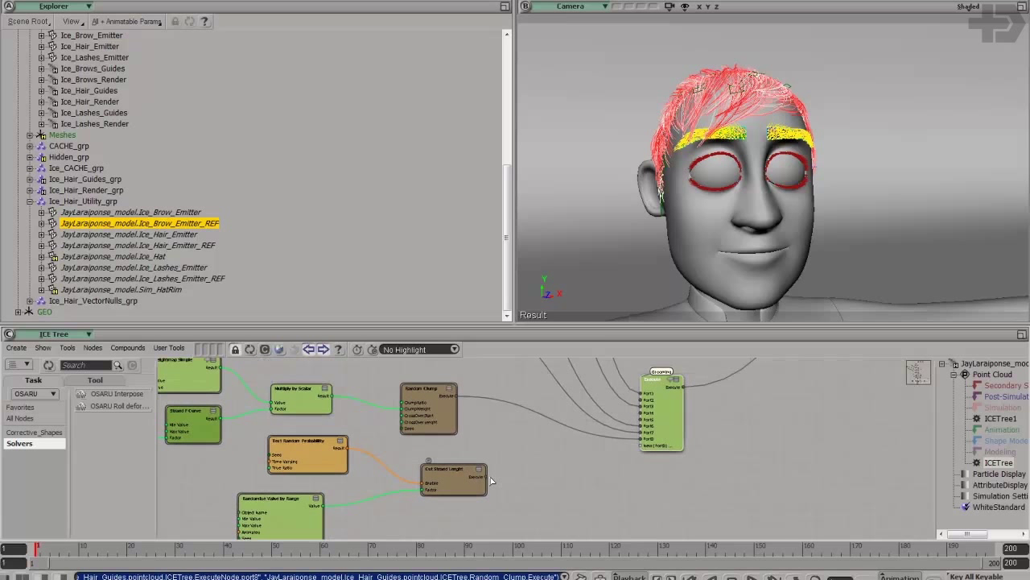
pyautogui.moveTo(489, 478); pyautogui.dragTo(644, 446)
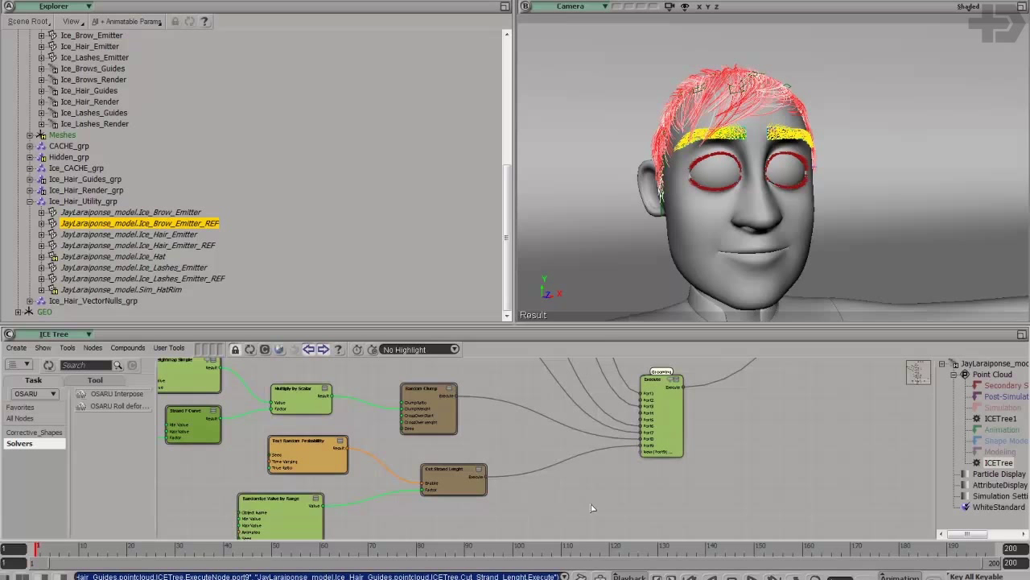
pyautogui.moveTo(692, 472); pyautogui.dragTo(696, 479, button='middle')
# Step: Enlarge the ICE Tree view and examine the groomed hair guides on both sides of the head alongside the Random Clump node
pyautogui.moveTo(709, 119); pyautogui.dragTo(684, 122, button='middle')
pyautogui.moveTo(683, 121); pyautogui.dragTo(745, 132, button='right')
pyautogui.moveTo(745, 131); pyautogui.dragTo(766, 139, button='middle')
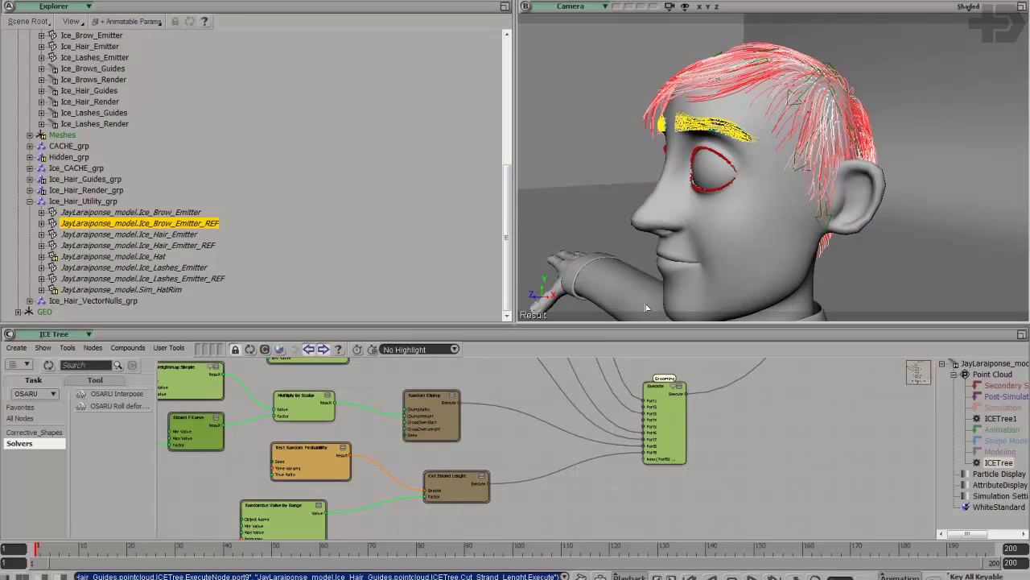
pyautogui.moveTo(708, 323); pyautogui.dragTo(708, 298)
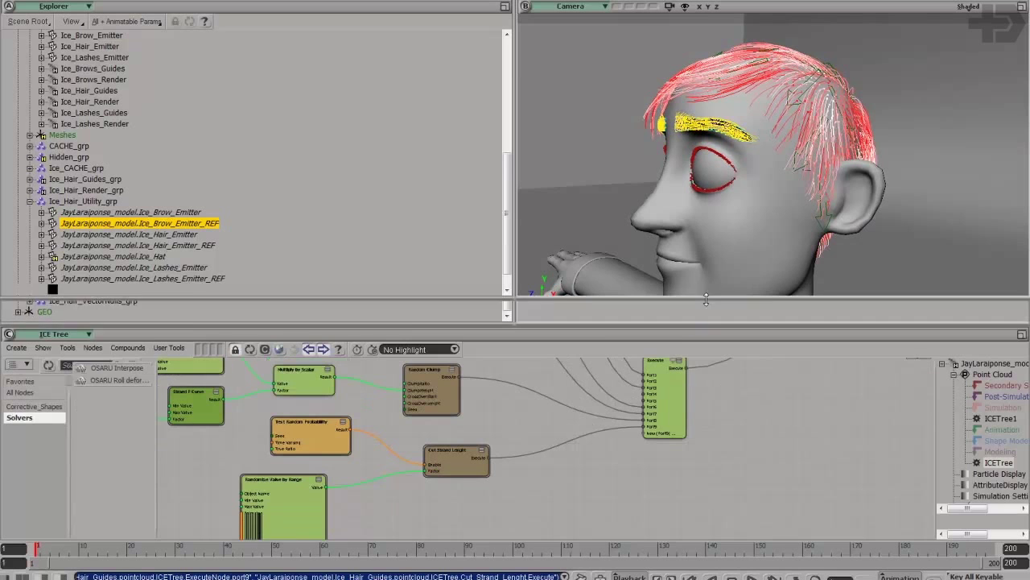
pyautogui.moveTo(716, 168); pyautogui.dragTo(799, 165, button='middle')
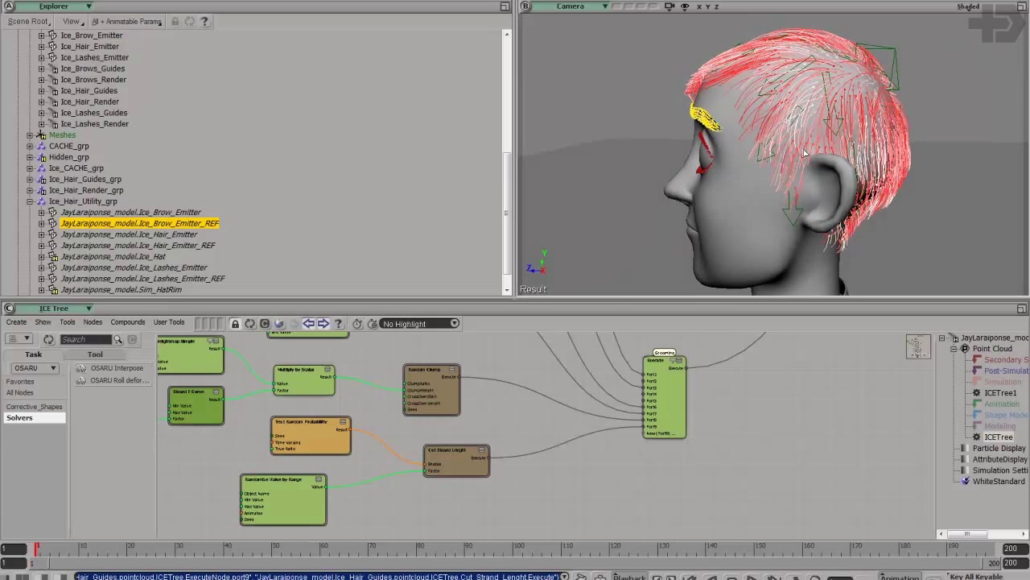
pyautogui.moveTo(536, 380); pyautogui.dragTo(584, 427, button='middle')
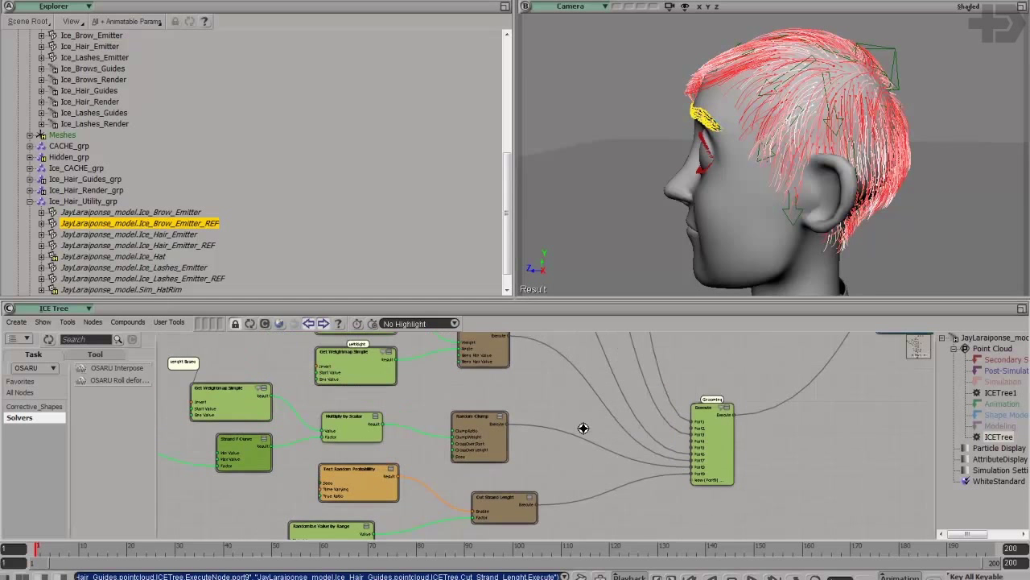
pyautogui.moveTo(495, 441); pyautogui.dragTo(513, 442)
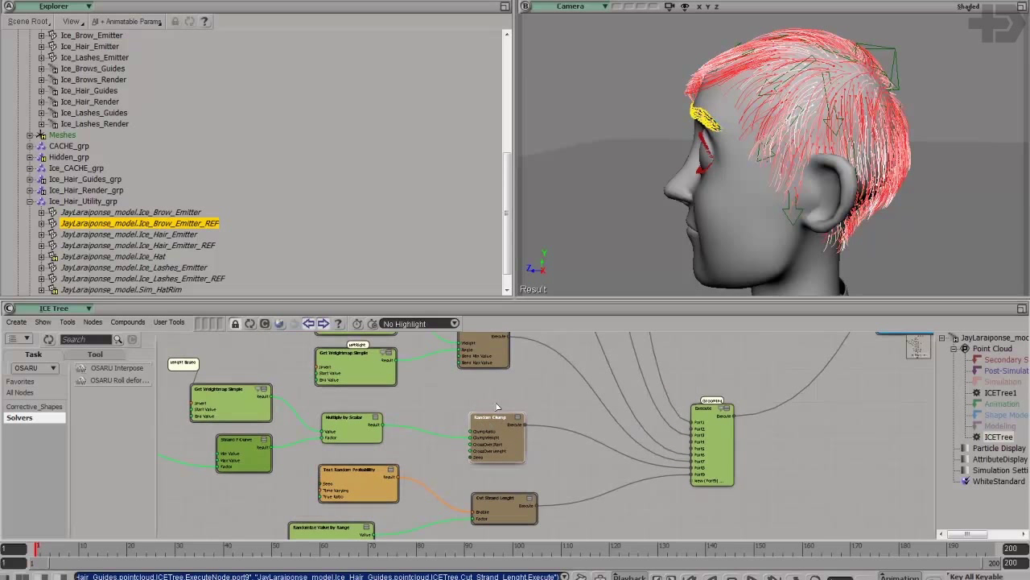
pyautogui.moveTo(503, 413); pyautogui.dragTo(525, 413, button='middle')
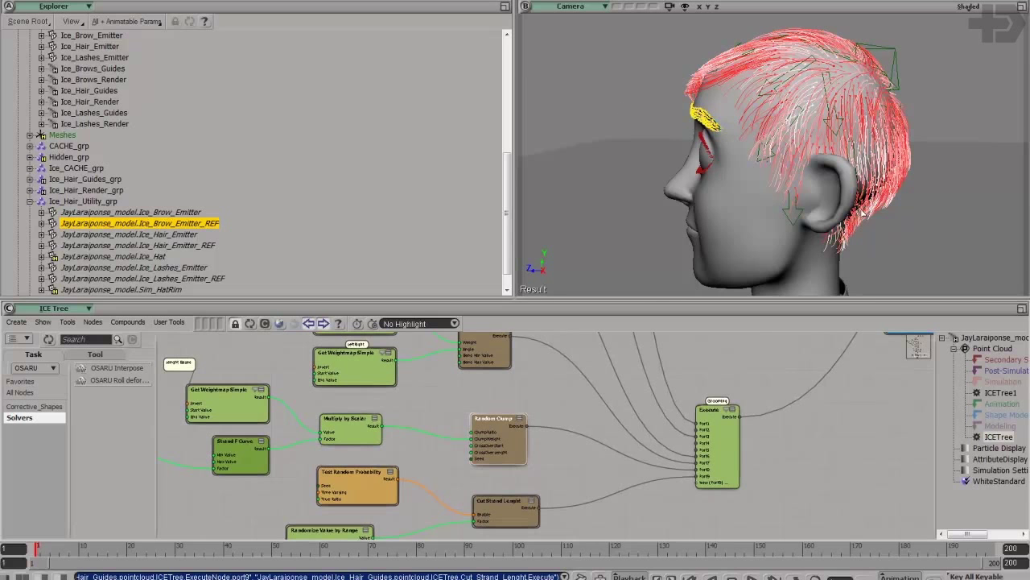
pyautogui.moveTo(741, 164); pyautogui.dragTo(816, 168, button='middle')
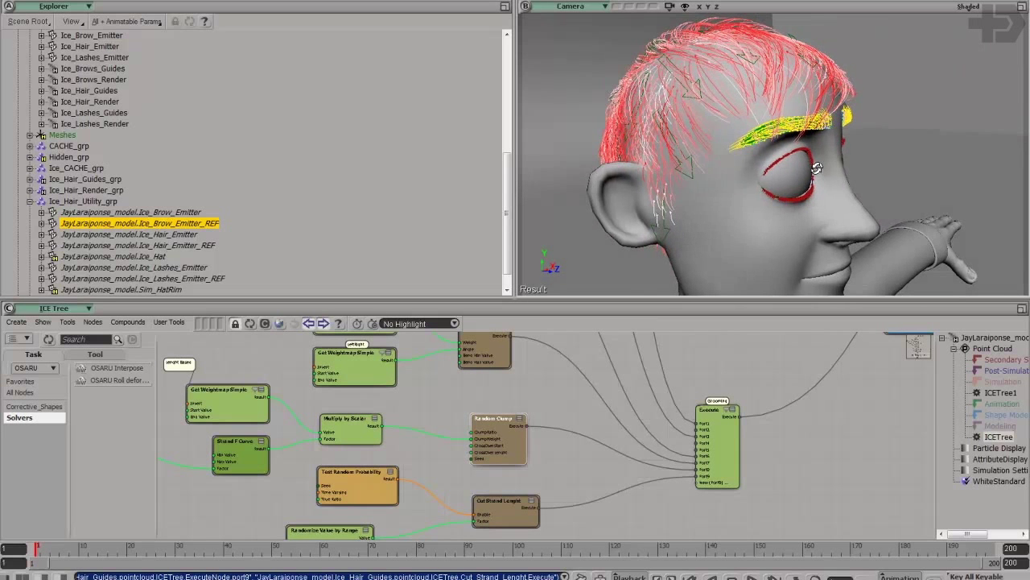
pyautogui.moveTo(512, 432); pyautogui.dragTo(550, 426, button='middle')
pyautogui.moveTo(554, 436); pyautogui.dragTo(560, 421)
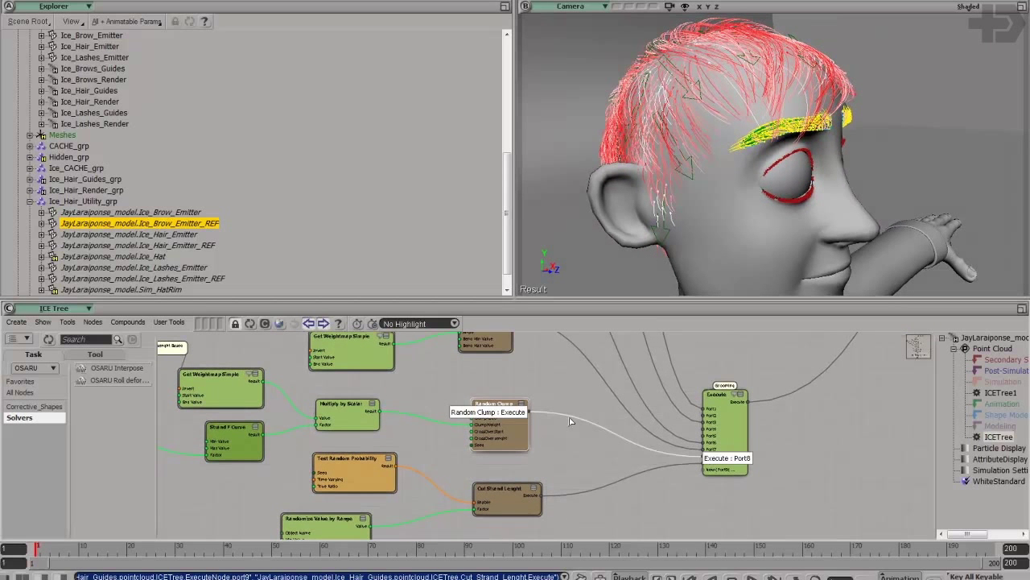
# Step: Disconnect the Random Clump node from Port8 of the Execute node and inspect the guides without clumping
pyautogui.moveTo(706, 73); pyautogui.dragTo(766, 85, button='middle')
pyautogui.moveTo(766, 85); pyautogui.dragTo(765, 121)
pyautogui.moveTo(765, 121)
pyautogui.mouseDown(button='right')
pyautogui.moveTo(777, 119)
pyautogui.moveTo(752, 132)
pyautogui.mouseUp(button='right')
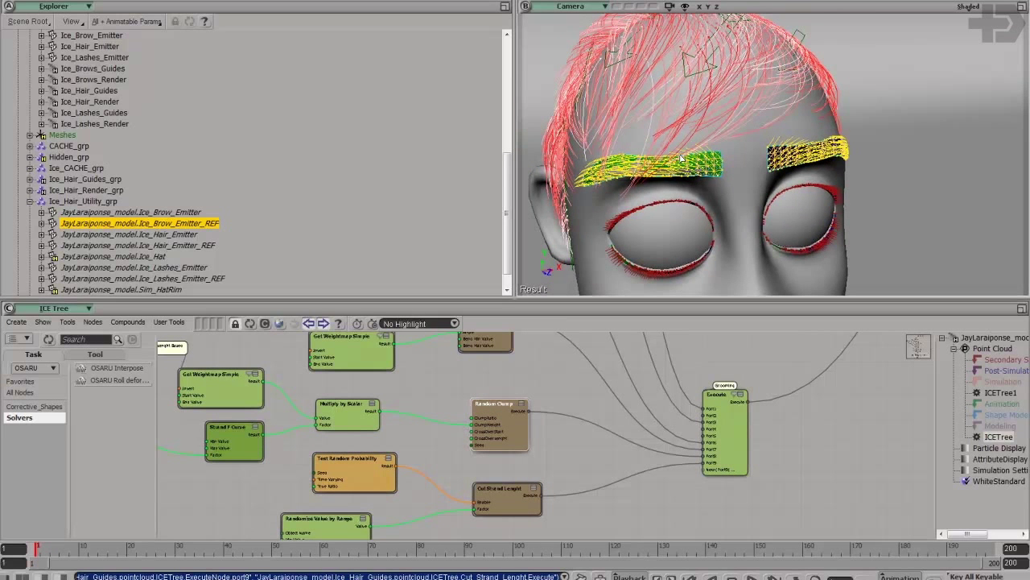
pyautogui.click(584, 422)
pyautogui.press('Delete')
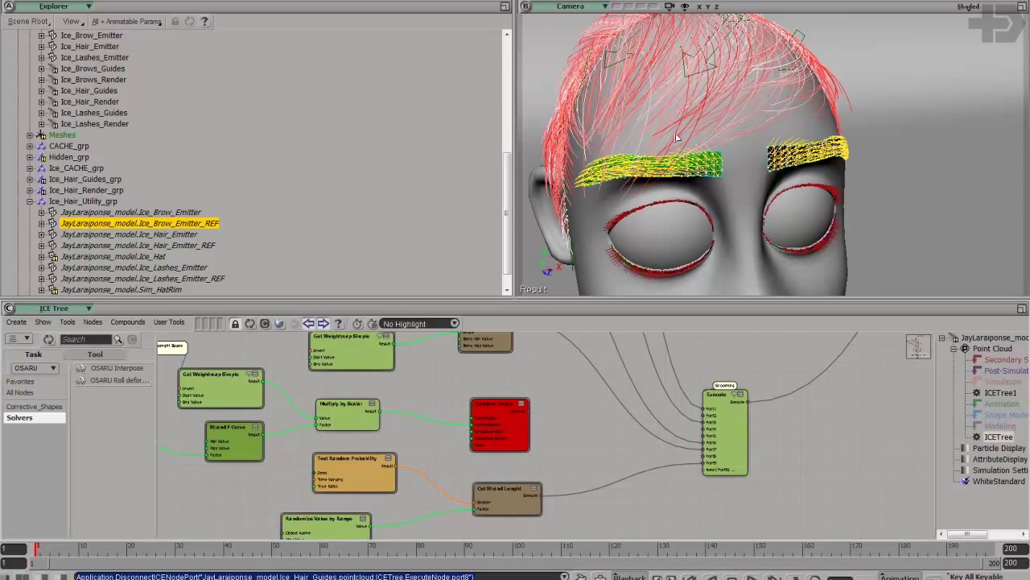
pyautogui.moveTo(682, 137)
pyautogui.mouseDown(button='right')
pyautogui.moveTo(716, 131)
pyautogui.moveTo(667, 148)
pyautogui.mouseUp(button='right')
pyautogui.moveTo(666, 147); pyautogui.dragTo(763, 142)
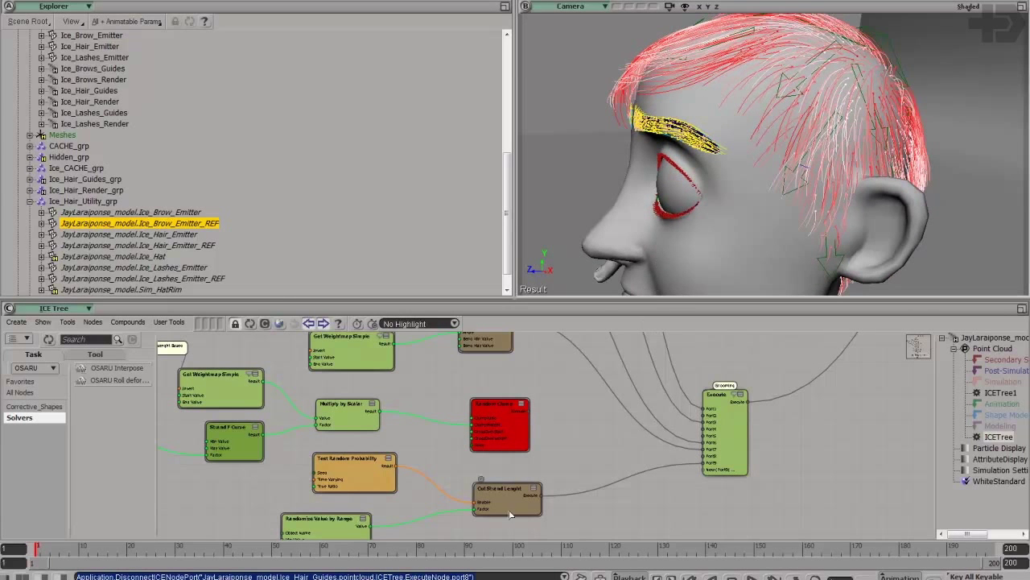
# Step: Reconnect the Random Clump node to Port8 of the Execute node and compare the clumped hair guides
pyautogui.moveTo(529, 419); pyautogui.dragTo(702, 458)
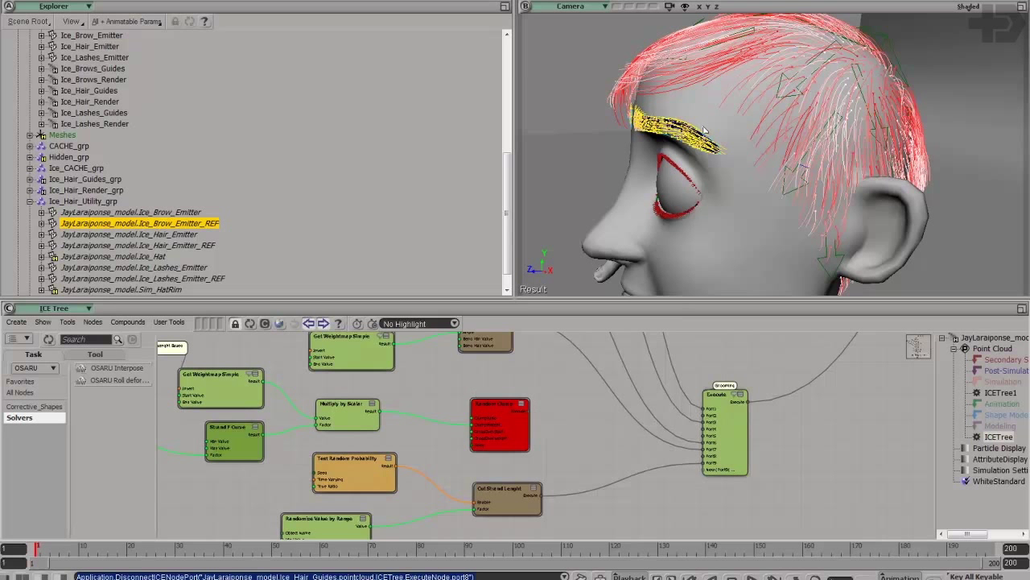
pyautogui.moveTo(740, 149); pyautogui.dragTo(725, 151, button='middle')
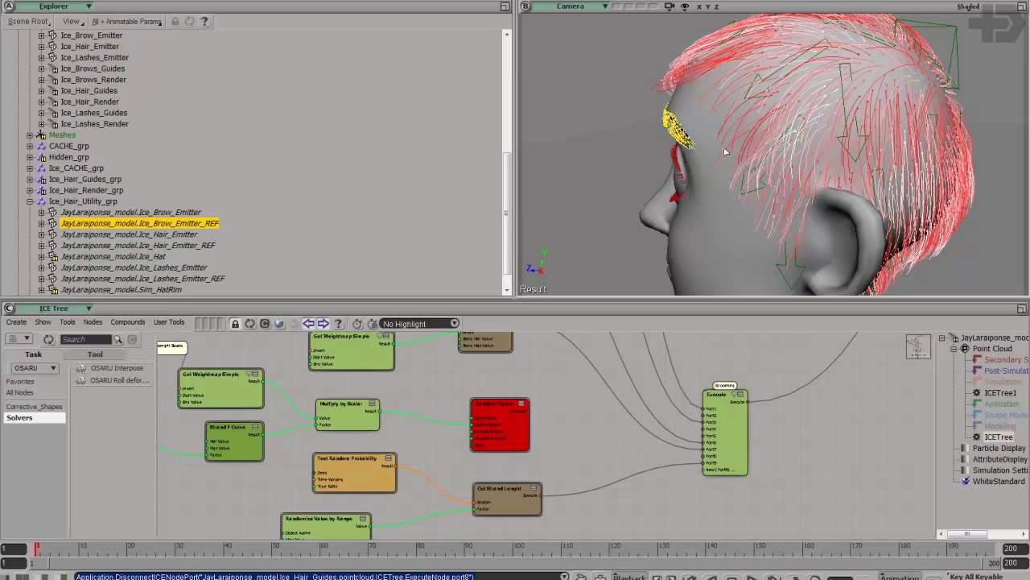
pyautogui.moveTo(531, 416); pyautogui.dragTo(712, 462)
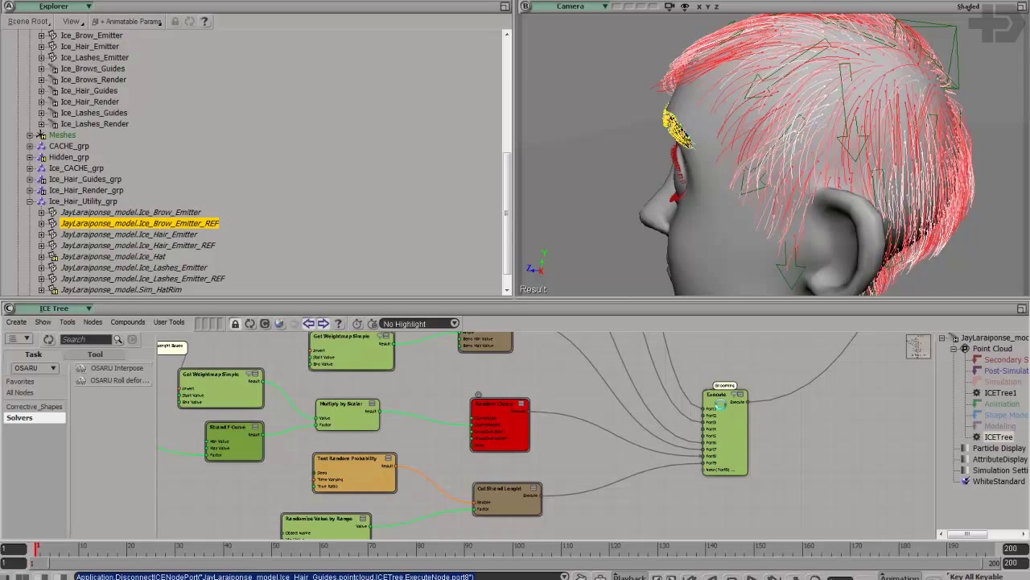
pyautogui.moveTo(720, 175); pyautogui.dragTo(761, 153)
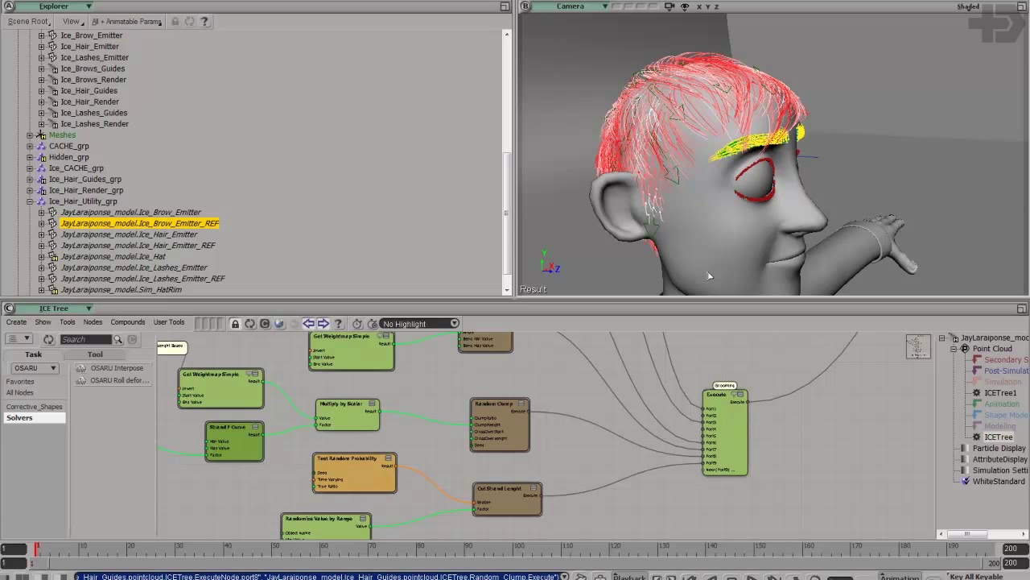
# Step: Open the Emit GuideHair node's properties, review its emission and strand settings, and close them
pyautogui.moveTo(585, 446); pyautogui.dragTo(626, 404, button='middle')
pyautogui.doubleClick(625, 404)
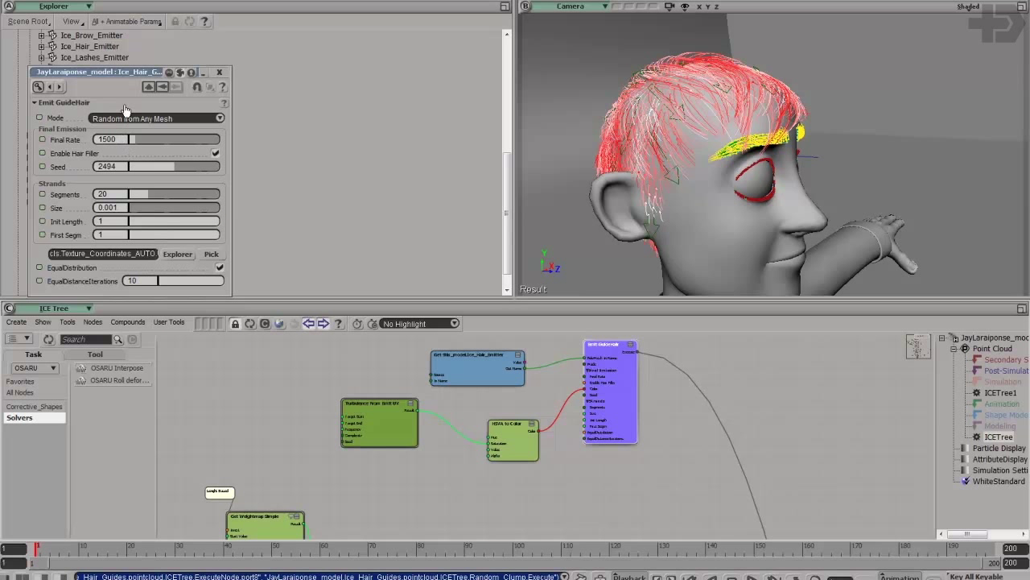
pyautogui.click(219, 72)
# Step: Examine the grooming branches through the ICETree down to the Ice_Hat nodes below the Cut Strand Lenght branch
pyautogui.moveTo(607, 487); pyautogui.dragTo(642, 430)
pyautogui.moveTo(678, 533); pyautogui.dragTo(641, 470)
pyautogui.moveTo(640, 470); pyautogui.dragTo(635, 367, button='middle')
pyautogui.moveTo(745, 170); pyautogui.dragTo(723, 177, button='right')
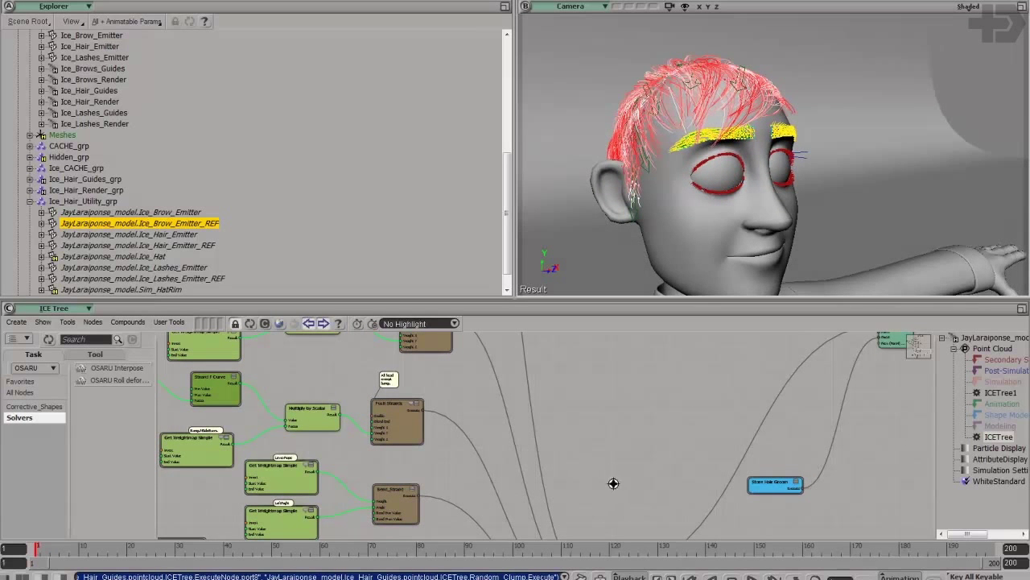
pyautogui.moveTo(615, 482); pyautogui.dragTo(616, 413, button='middle')
pyautogui.moveTo(640, 514); pyautogui.dragTo(638, 357, button='middle')
pyautogui.moveTo(627, 467); pyautogui.dragTo(631, 463, button='middle')
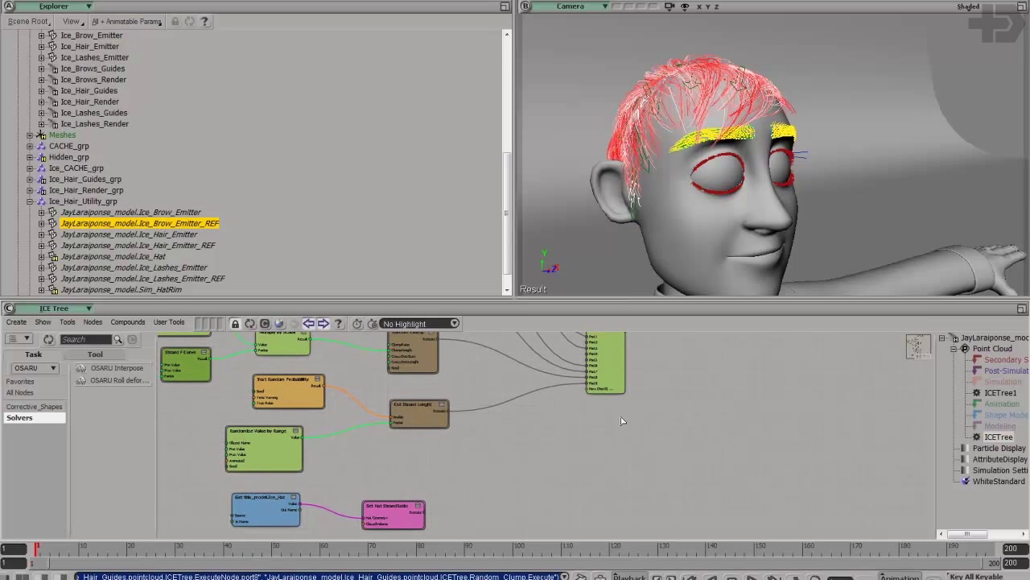
# Step: Examine the Ice_Hat and Set Hat StrandRatio nodes below the Cut Strand Lenght branch, along with the hair guides on the head
pyautogui.moveTo(609, 394); pyautogui.dragTo(610, 438)
pyautogui.moveTo(564, 449); pyautogui.dragTo(602, 424, button='middle')
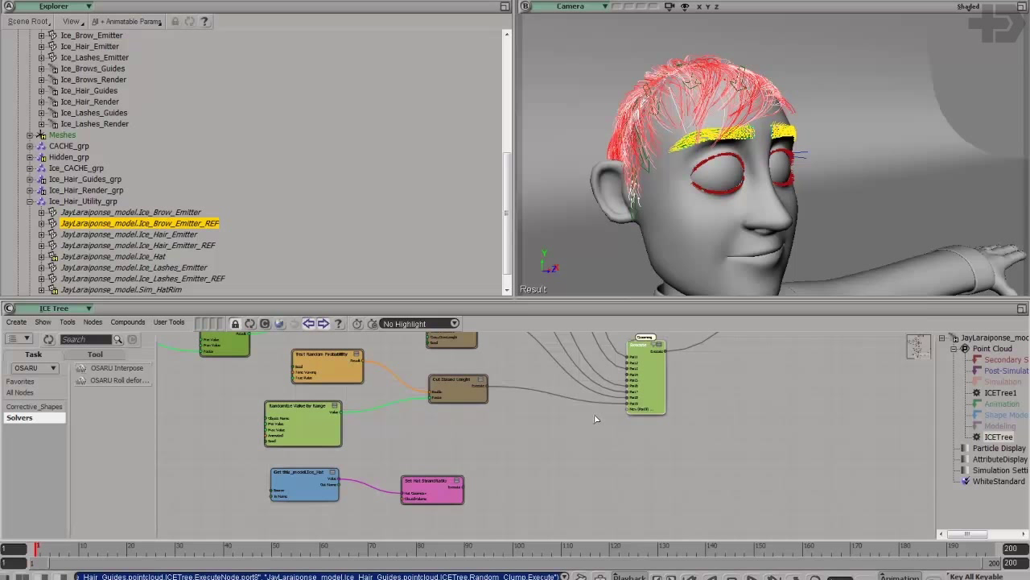
pyautogui.moveTo(646, 400); pyautogui.dragTo(644, 410)
pyautogui.moveTo(589, 422)
pyautogui.mouseDown(button='middle')
pyautogui.moveTo(623, 426)
pyautogui.moveTo(592, 431)
pyautogui.mouseUp(button='middle')
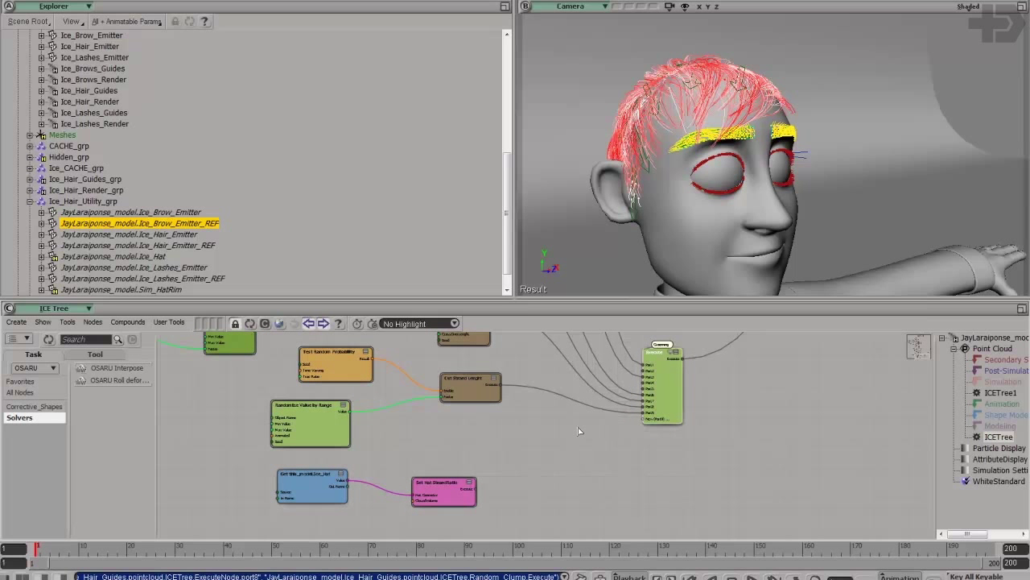
pyautogui.press('s')
pyautogui.moveTo(741, 199)
pyautogui.mouseDown(button='right')
pyautogui.moveTo(712, 280)
pyautogui.moveTo(725, 188)
pyautogui.mouseUp(button='right')
pyautogui.moveTo(727, 188); pyautogui.dragTo(732, 196)
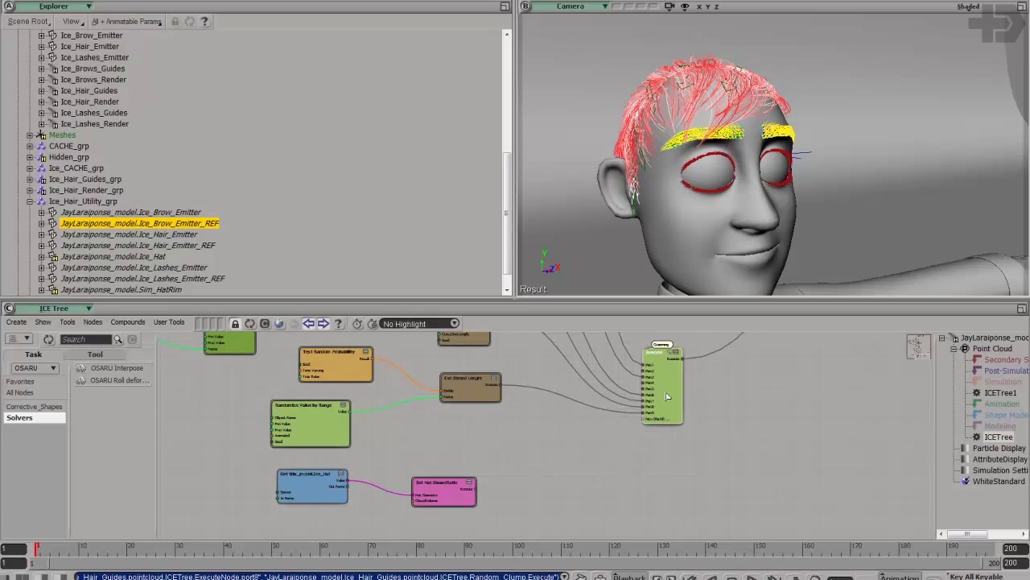
pyautogui.moveTo(513, 440); pyautogui.dragTo(559, 458, button='middle')
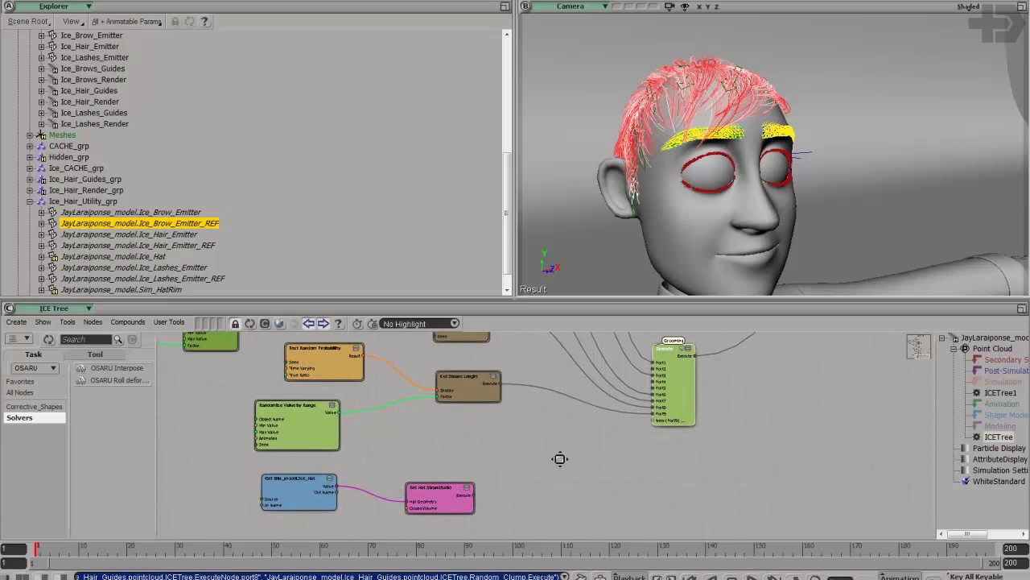
pyautogui.moveTo(559, 458); pyautogui.dragTo(547, 461)
pyautogui.press('s')
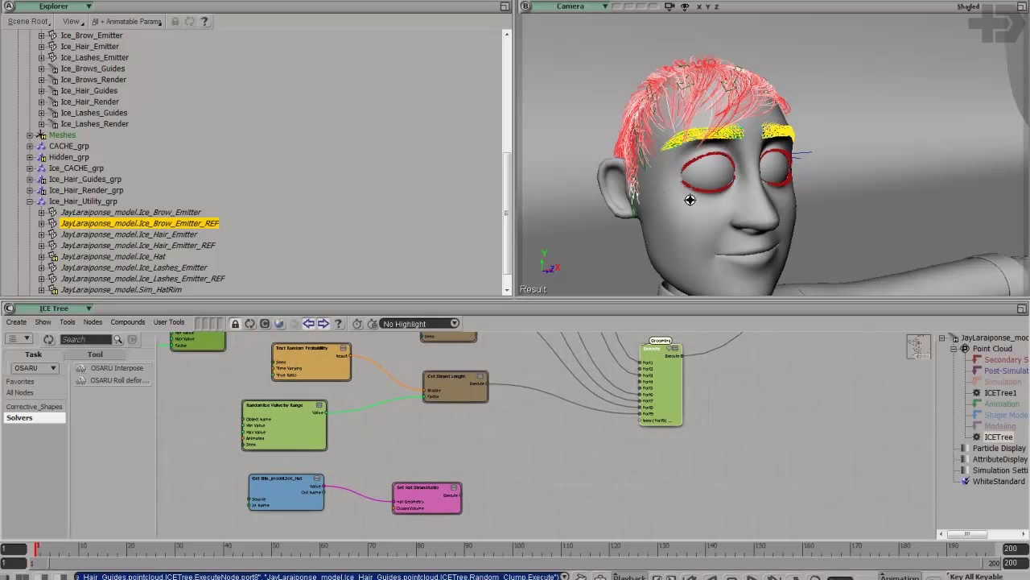
pyautogui.moveTo(690, 200); pyautogui.dragTo(699, 202, button='middle')
pyautogui.moveTo(699, 202); pyautogui.dragTo(708, 183)
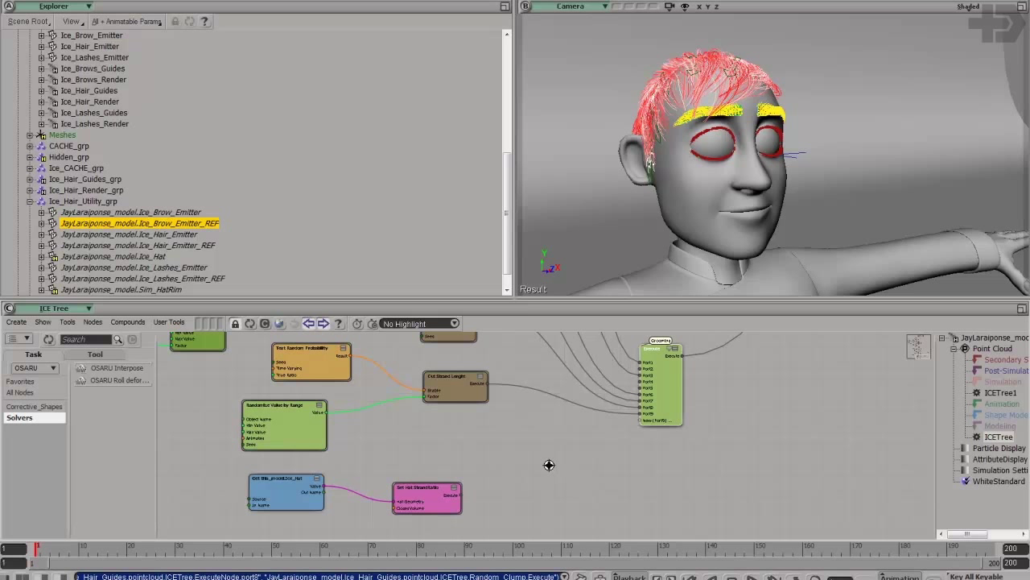
# Step: Connect the Set Hat StrandRatio node's Execute output to Port10 of the Execute node and shift both hat nodes slightly
pyautogui.moveTo(537, 459); pyautogui.dragTo(564, 440)
pyautogui.moveTo(565, 439); pyautogui.dragTo(626, 453, button='middle')
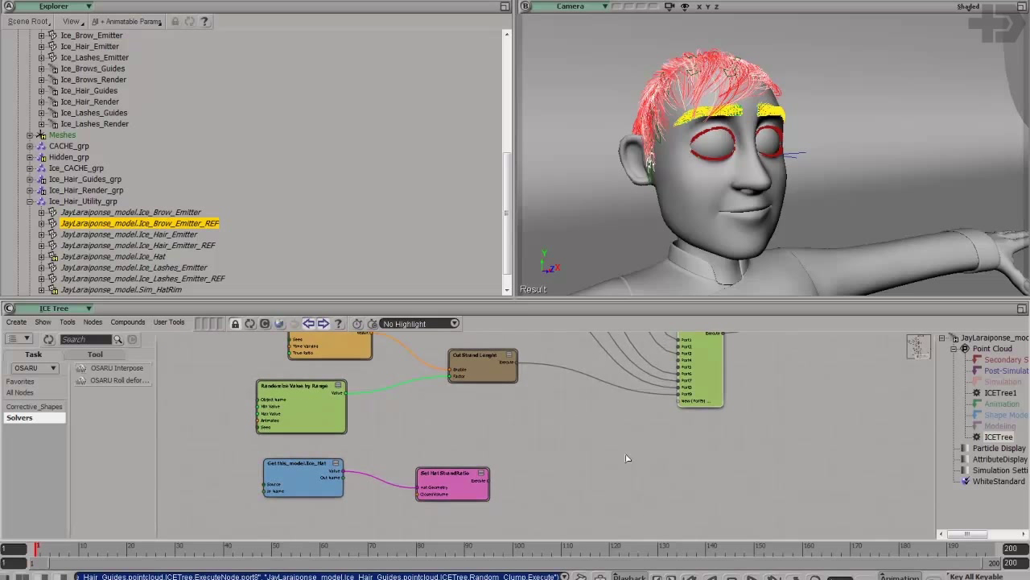
pyautogui.moveTo(693, 403); pyautogui.dragTo(689, 415)
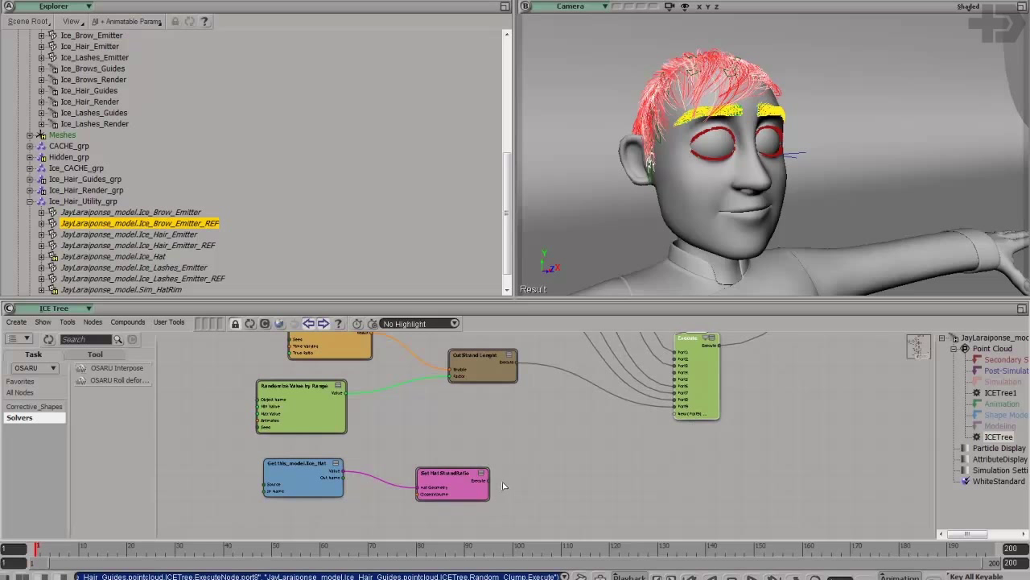
pyautogui.moveTo(569, 485); pyautogui.dragTo(525, 468, button='middle')
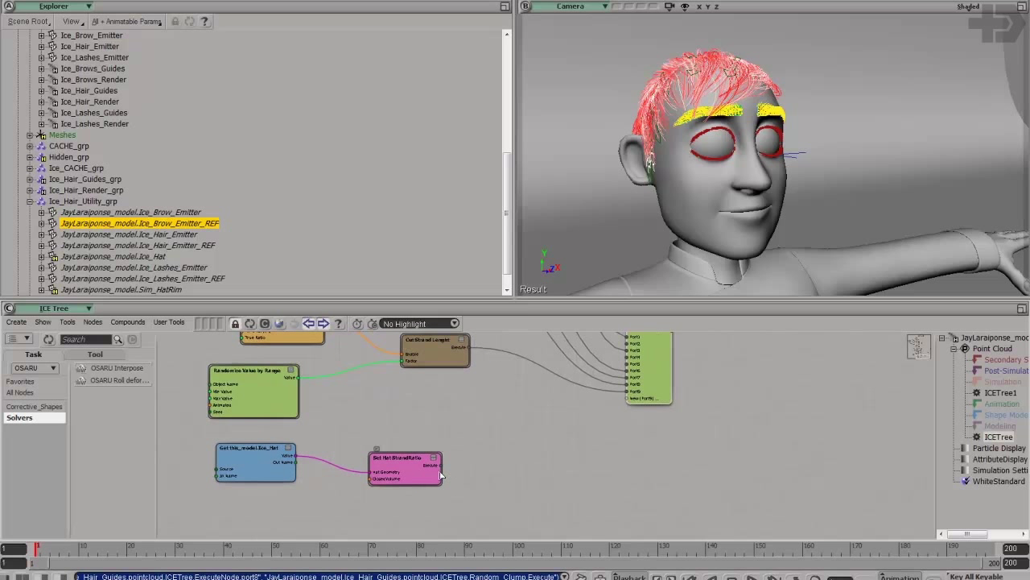
pyautogui.moveTo(439, 464); pyautogui.dragTo(635, 398)
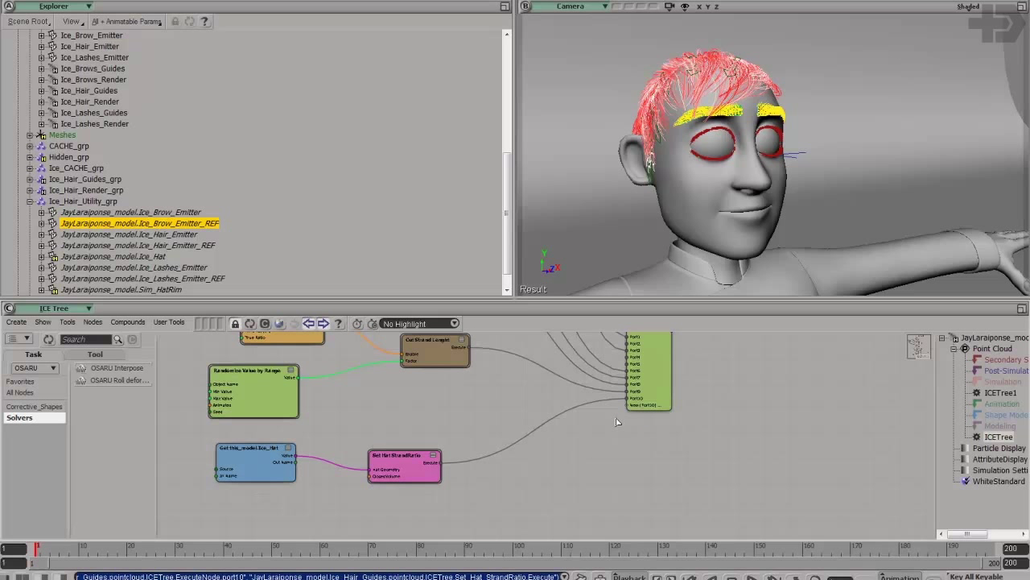
pyautogui.moveTo(408, 464); pyautogui.dragTo(421, 452)
pyautogui.click(251, 462)
pyautogui.moveTo(251, 462); pyautogui.dragTo(260, 462)
pyautogui.moveTo(411, 453); pyautogui.dragTo(413, 457)
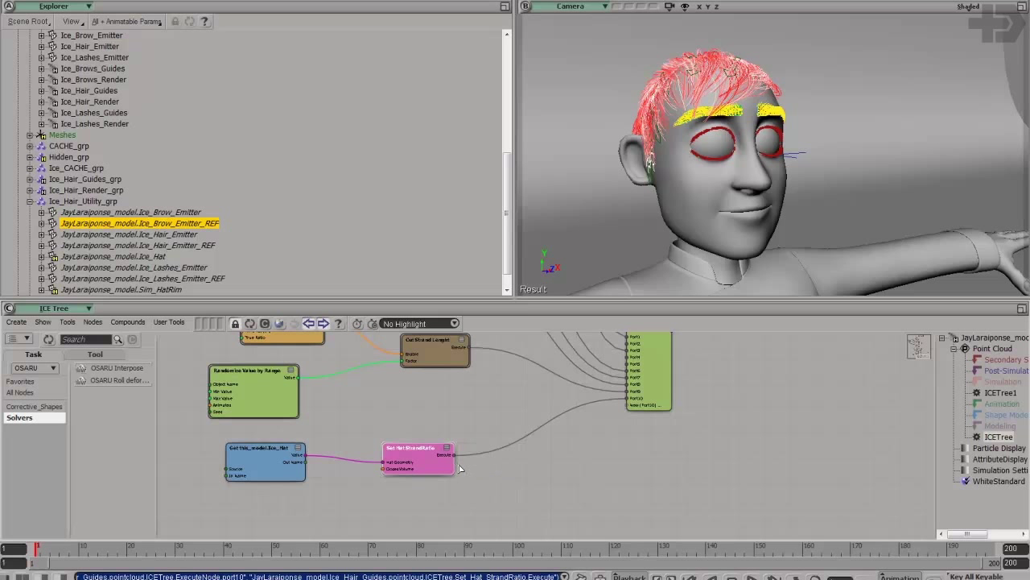
# Step: Follow the grooming branches to the ICETree node and move that node slightly lower in the graph
pyautogui.press('s')
pyautogui.moveTo(669, 432); pyautogui.dragTo(575, 420, button='middle')
pyautogui.moveTo(716, 417); pyautogui.dragTo(684, 448)
pyautogui.moveTo(694, 377); pyautogui.dragTo(692, 401)
pyautogui.moveTo(694, 403); pyautogui.dragTo(715, 487, button='middle')
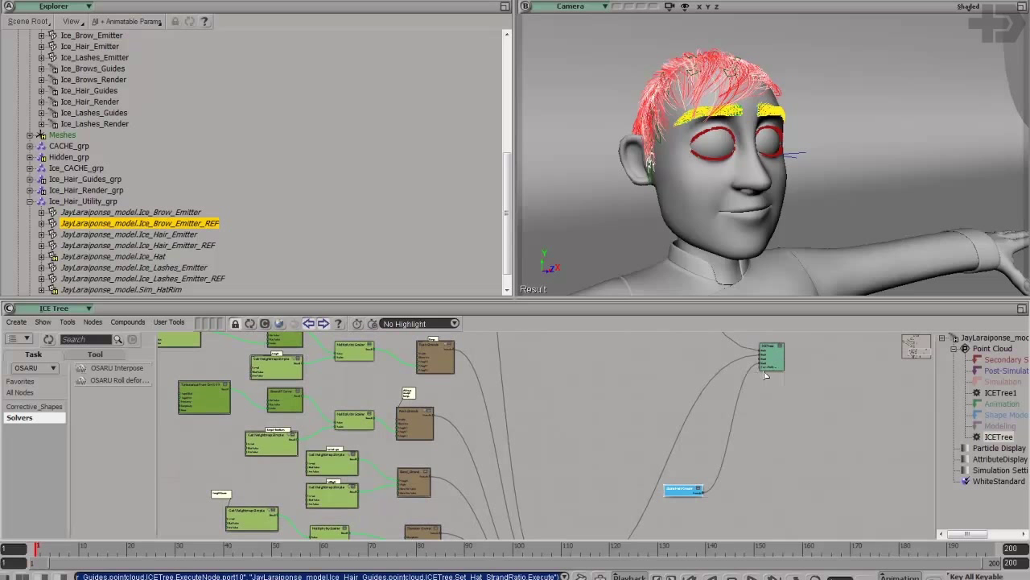
pyautogui.moveTo(769, 367); pyautogui.dragTo(768, 410)
# Step: Browse the HairSetup hierarchy, expand CNS2Head to review its VectorNull objects, and collapse it again
pyautogui.scroll(5, 123, 143)
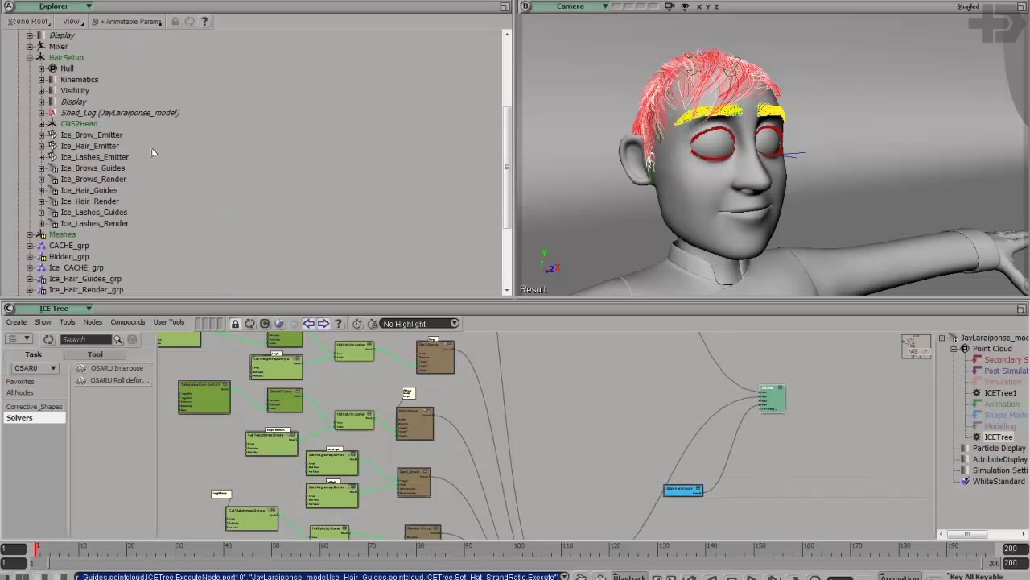
pyautogui.scroll(-3, 112, 171)
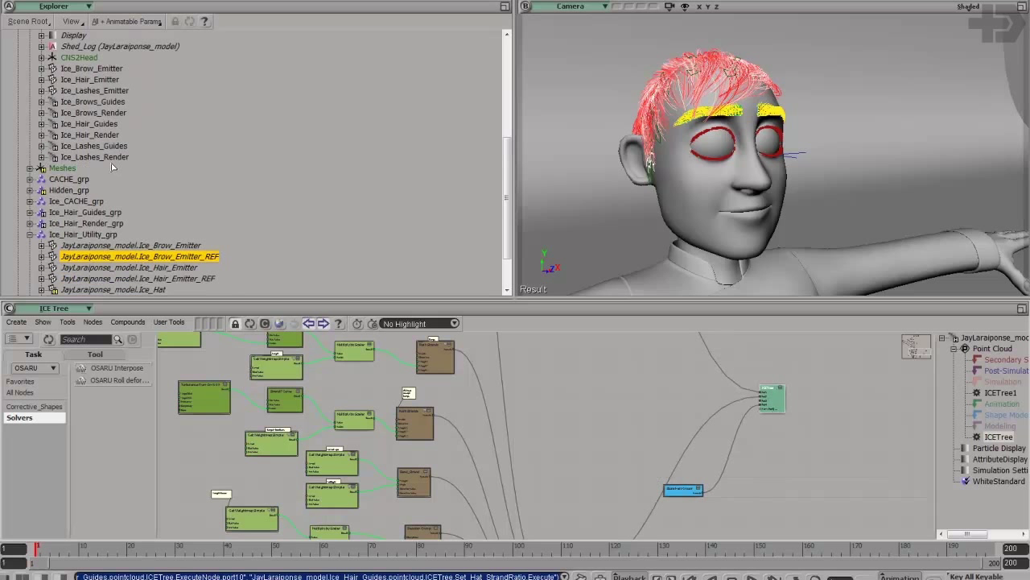
pyautogui.scroll(4, 42, 236)
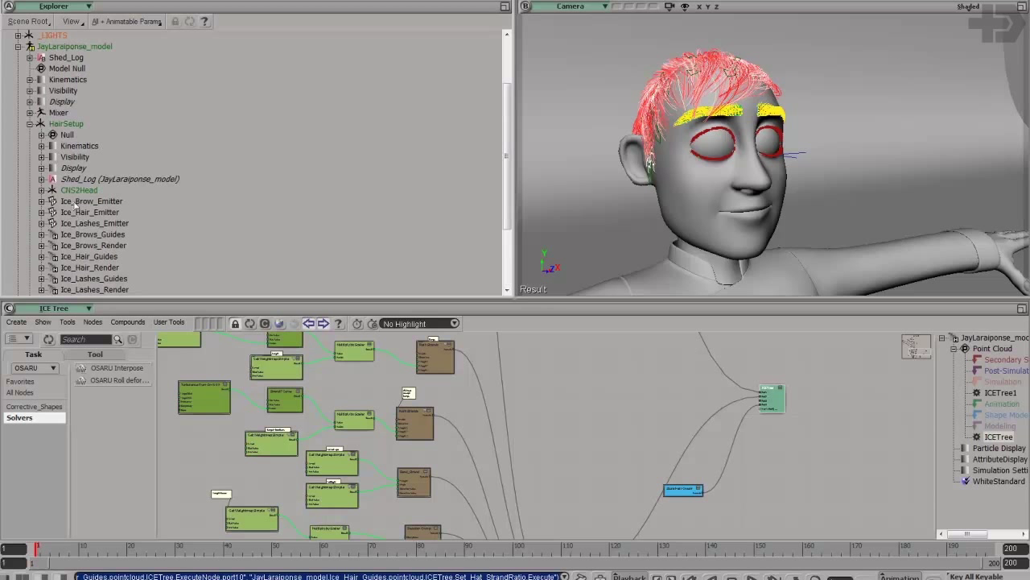
pyautogui.click(41, 190)
pyautogui.scroll(-2, 141, 181)
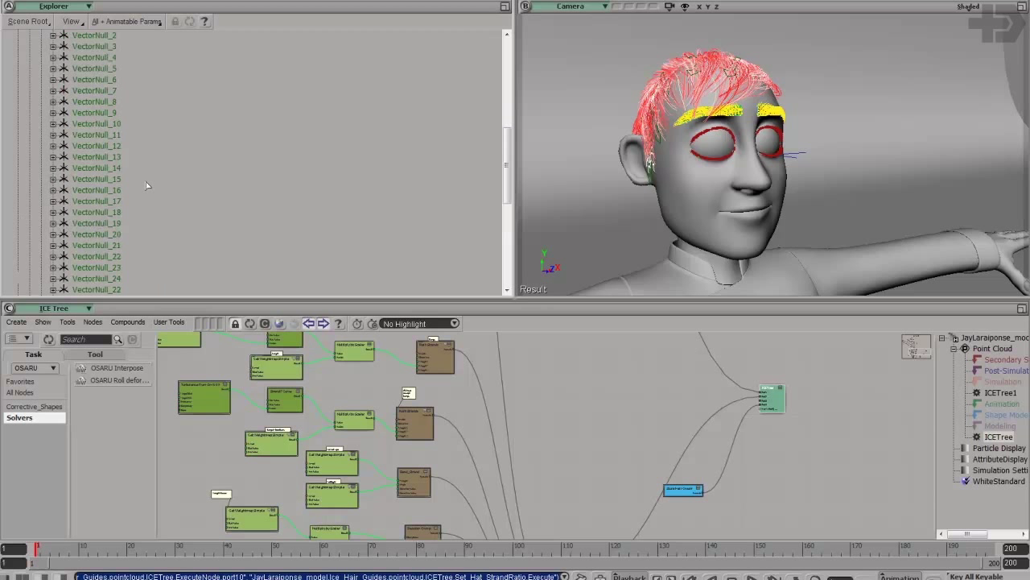
pyautogui.click(41, 134)
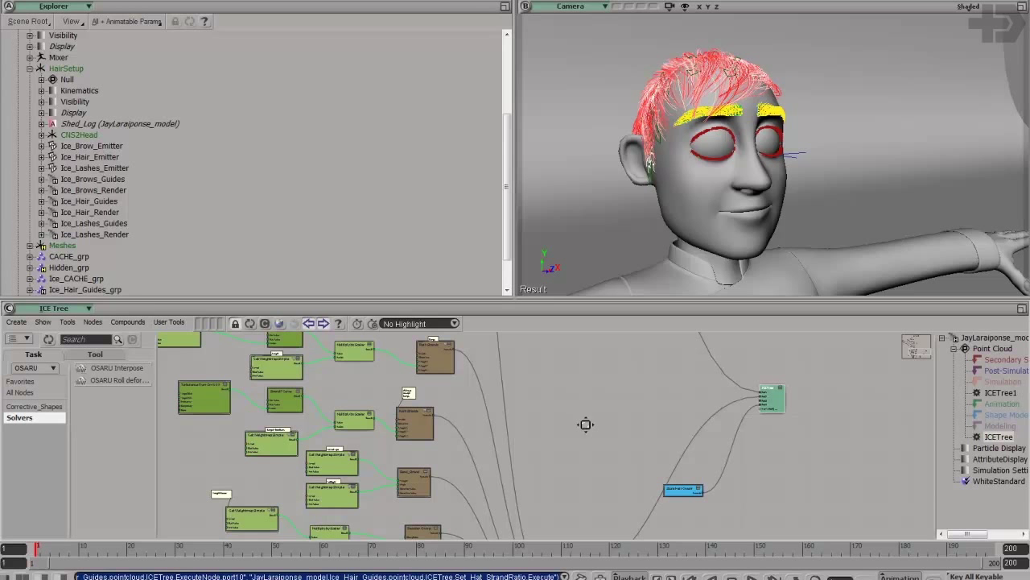
# Step: Select Ice_Hair_Guides under HairSetup and hide it in the Camera view
pyautogui.moveTo(586, 428); pyautogui.dragTo(591, 429, button='middle')
pyautogui.moveTo(594, 432); pyautogui.dragTo(586, 400)
pyautogui.moveTo(603, 475); pyautogui.dragTo(595, 379)
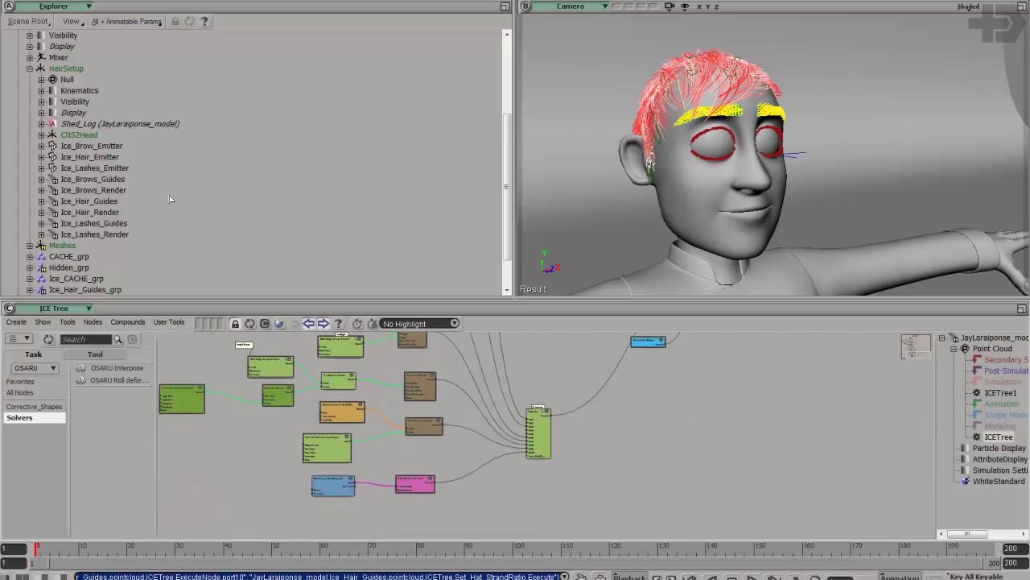
pyautogui.click(98, 201)
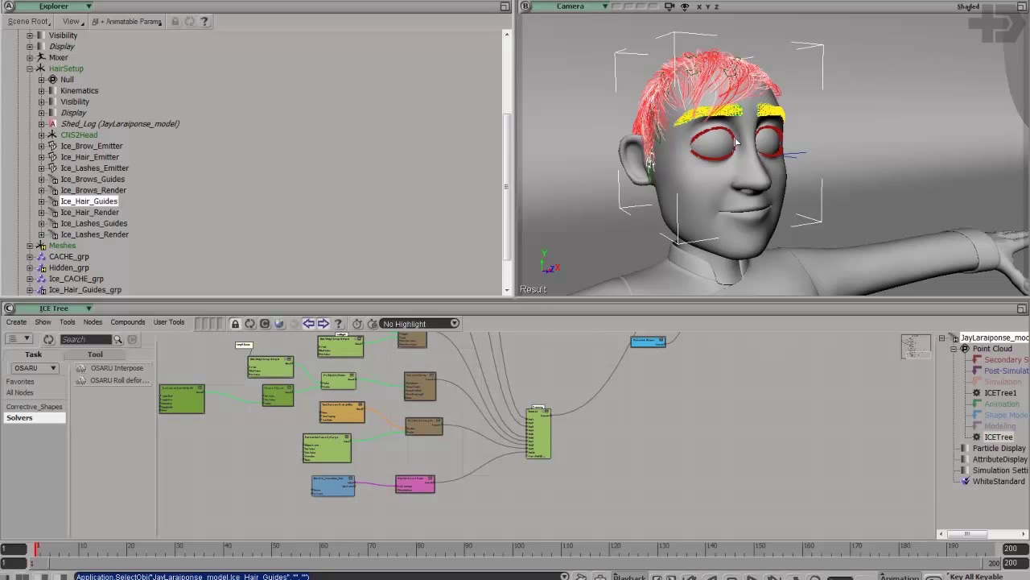
pyautogui.press('h')
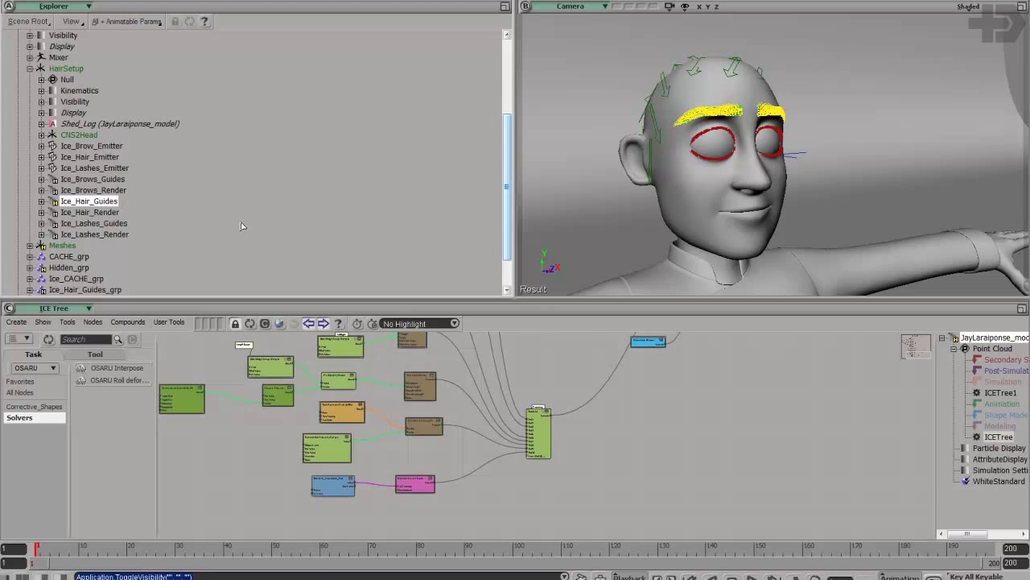
# Step: In the ICE tree of Ice_Hair_Render, set the Factor of the Multiply by Scalar node feeding Round to 0.1
pyautogui.click(111, 212)
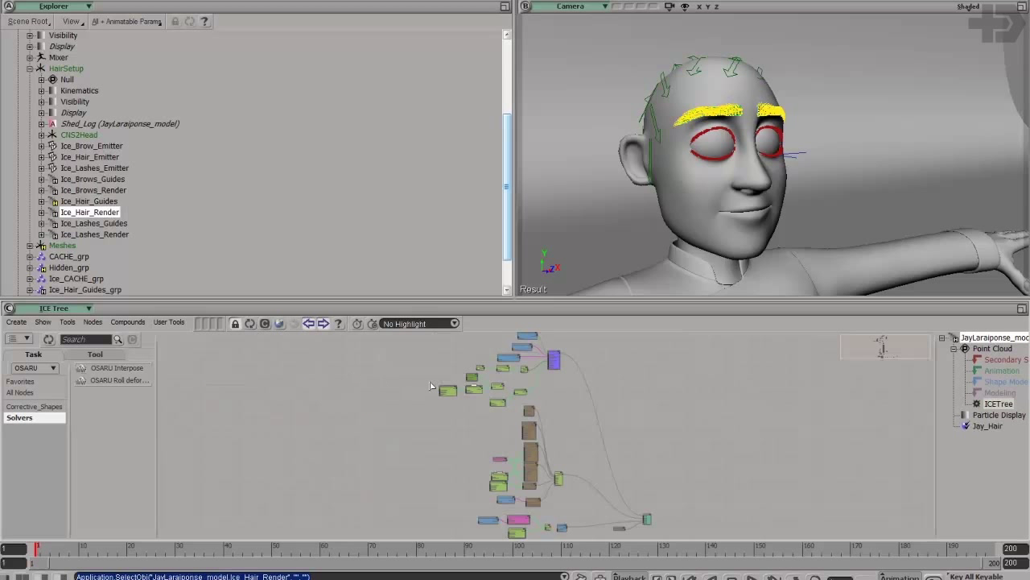
pyautogui.moveTo(393, 358); pyautogui.dragTo(394, 408)
pyautogui.moveTo(393, 408); pyautogui.dragTo(474, 416, button='middle')
pyautogui.moveTo(474, 416); pyautogui.dragTo(474, 460)
pyautogui.scroll(5, 474, 459)
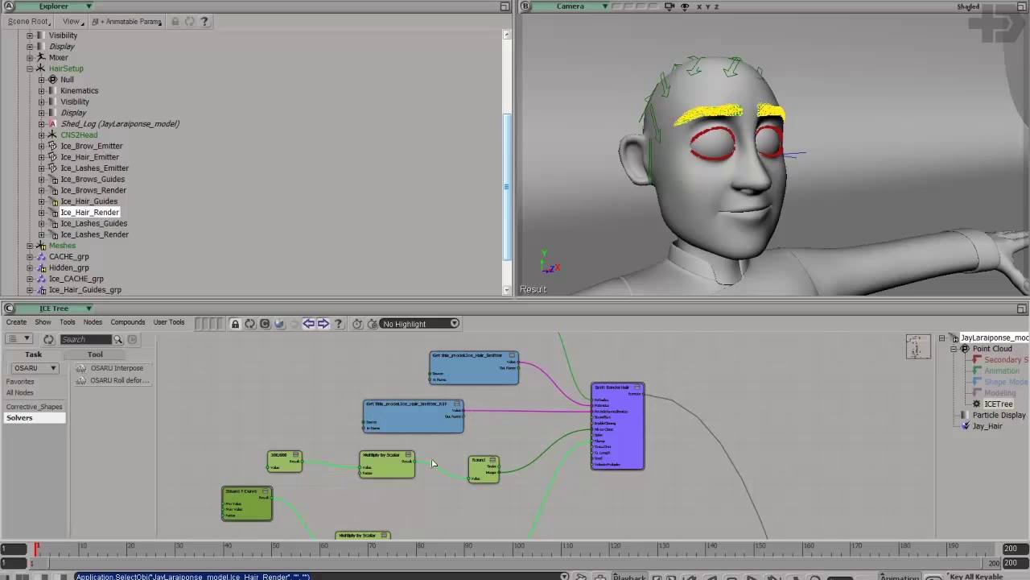
pyautogui.doubleClick(391, 474)
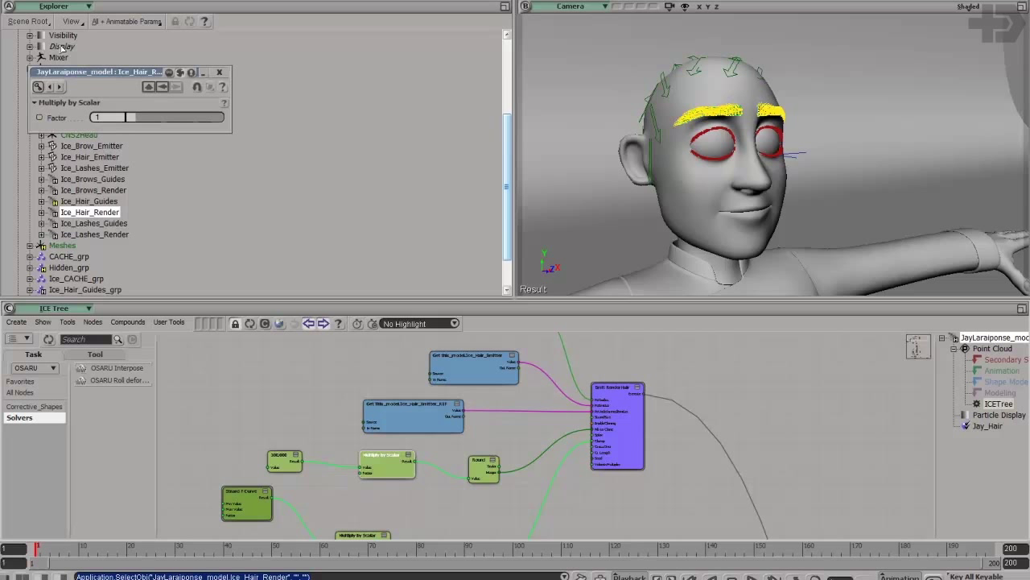
pyautogui.click(113, 118)
pyautogui.write('.1')
pyautogui.press('Return')
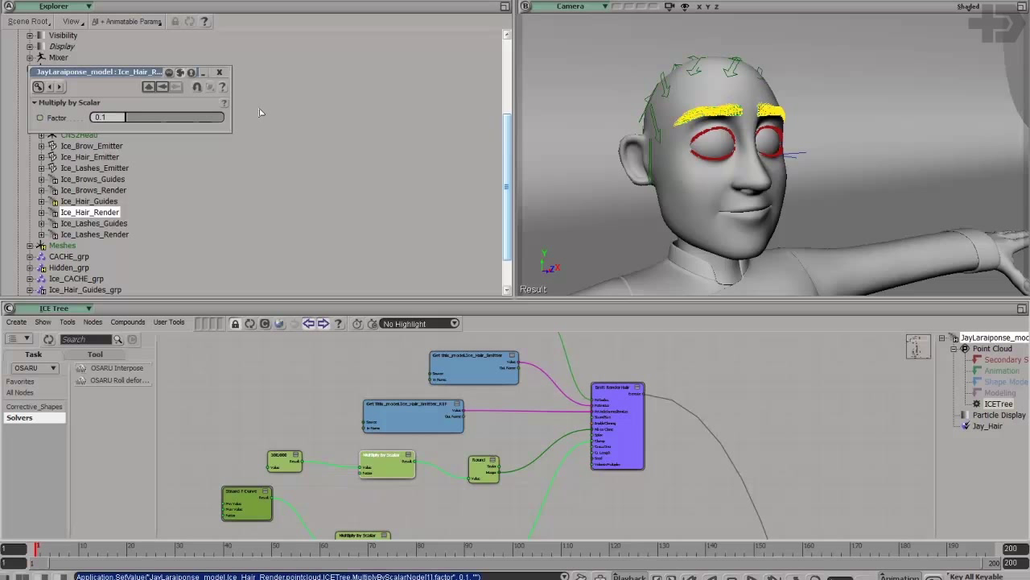
pyautogui.click(220, 72)
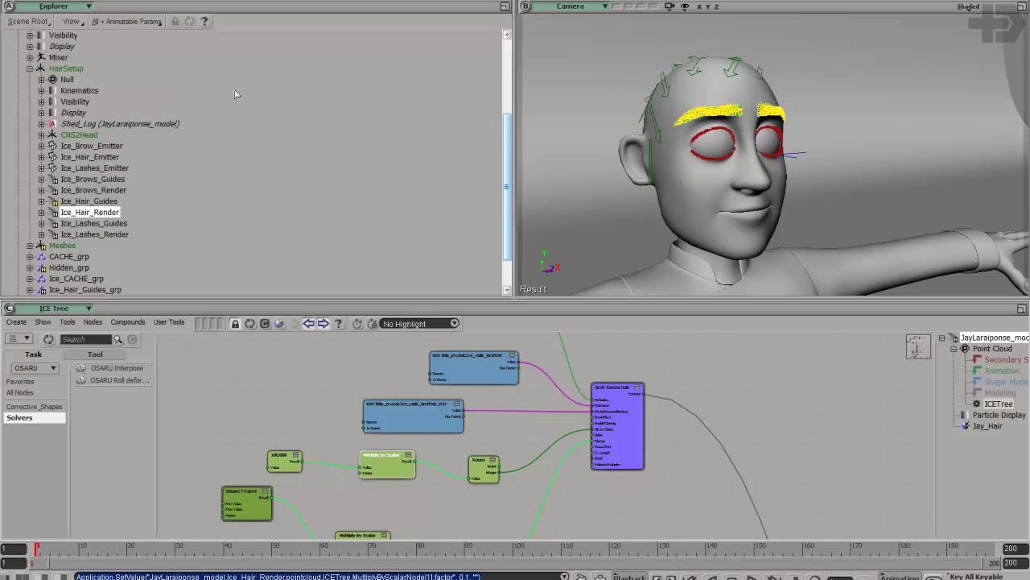
# Step: Select the Ice_Hair_Render_grp group and unhide its members in the Camera view
pyautogui.scroll(-2, 107, 267)
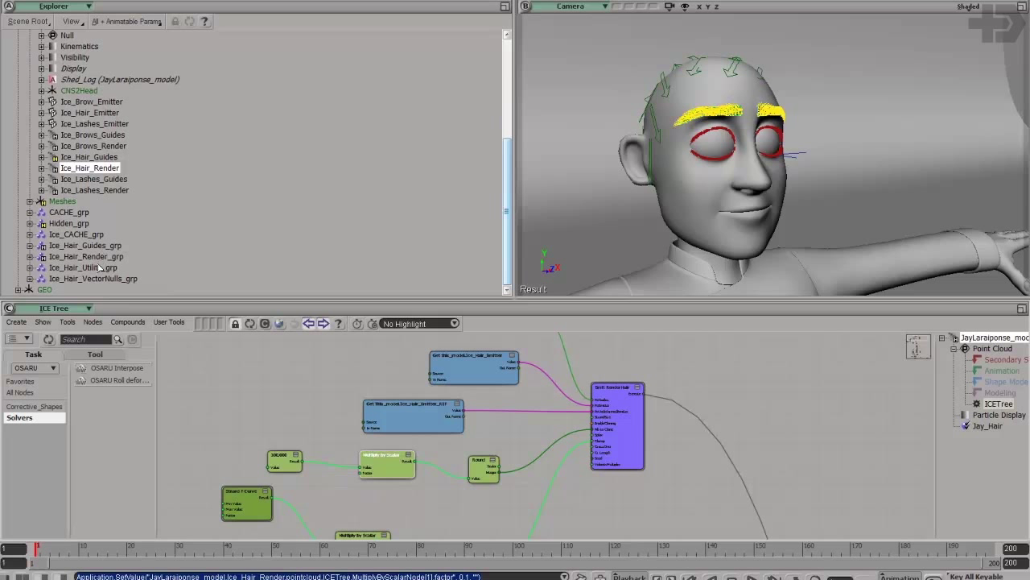
pyautogui.click(95, 257)
pyautogui.press('h')
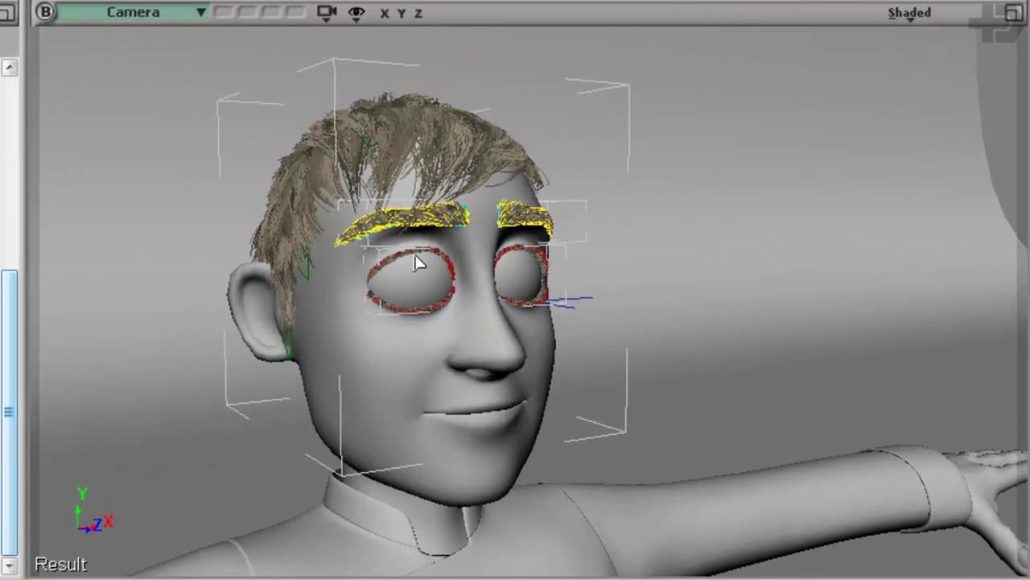
# Step: Inspect the rendered hair, brows and lashes on the head from the front, both sides and up close
pyautogui.moveTo(402, 213); pyautogui.dragTo(573, 232, button='middle')
pyautogui.moveTo(466, 208); pyautogui.dragTo(526, 274)
pyautogui.moveTo(412, 247); pyautogui.dragTo(507, 249, button='right')
pyautogui.moveTo(403, 250); pyautogui.dragTo(478, 322, button='middle')
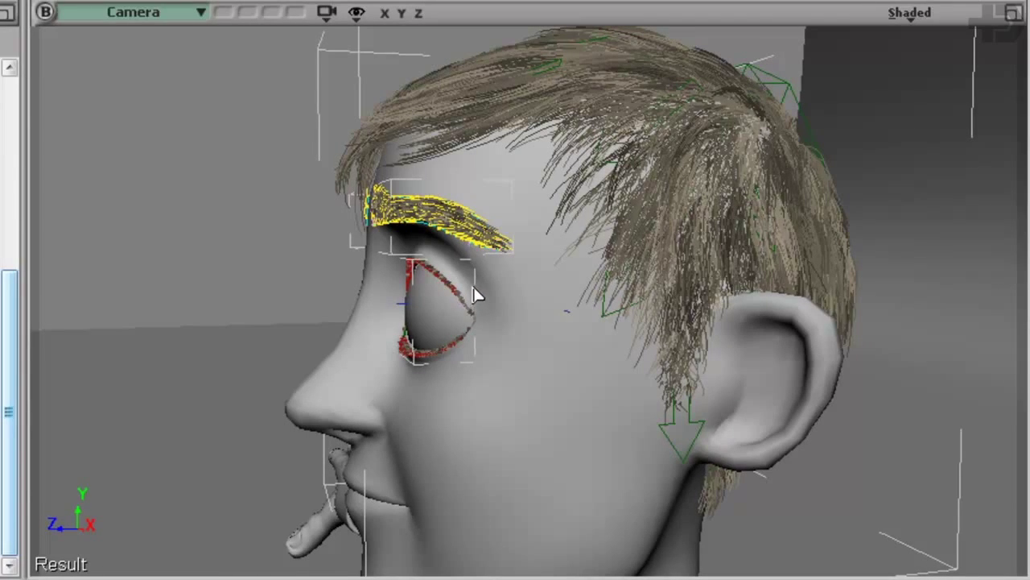
pyautogui.moveTo(471, 266); pyautogui.dragTo(570, 293, button='middle')
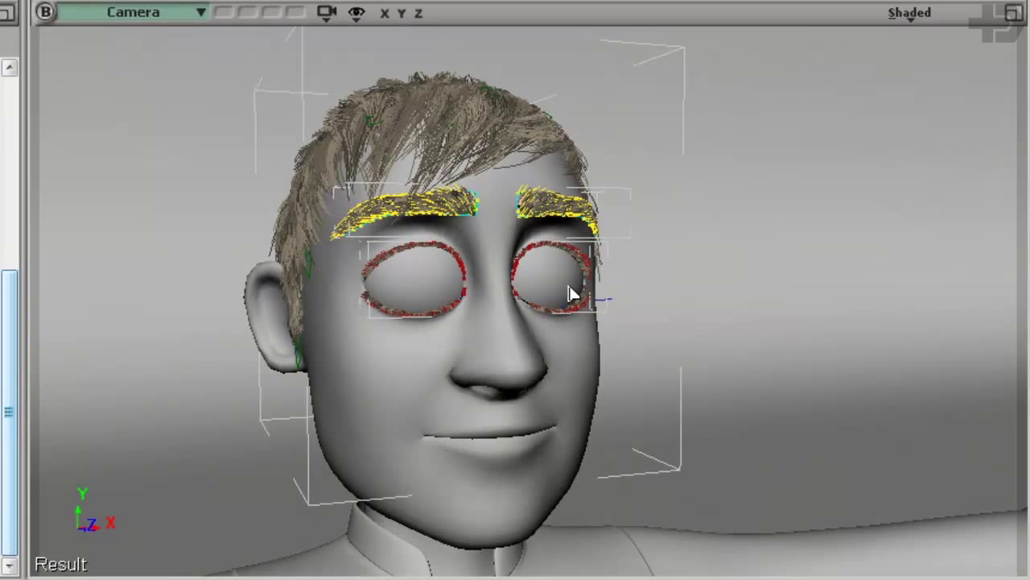
pyautogui.moveTo(510, 231); pyautogui.dragTo(784, 356, button='middle')
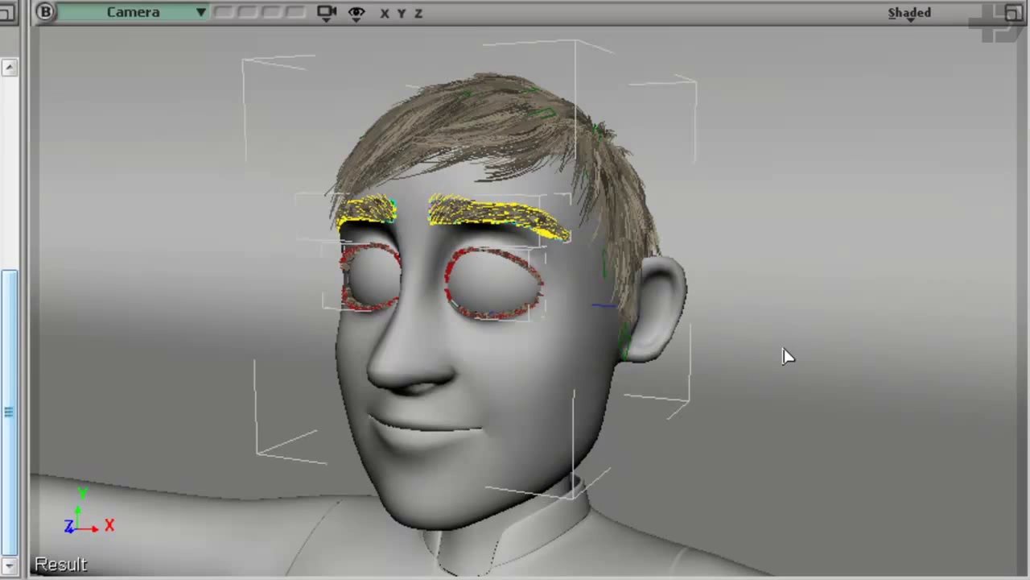
pyautogui.moveTo(708, 331); pyautogui.dragTo(515, 357, button='middle')
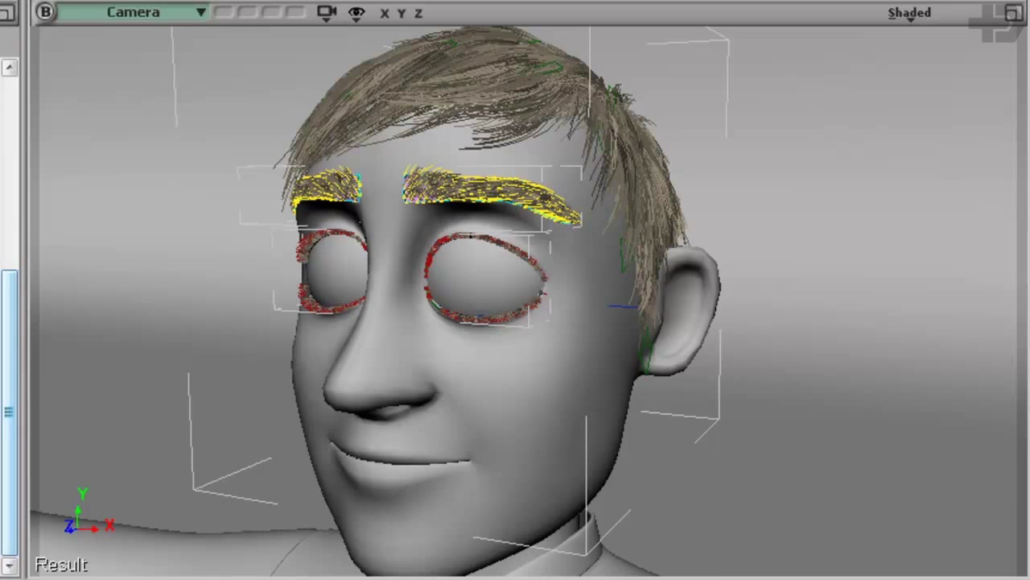
pyautogui.moveTo(681, 131); pyautogui.dragTo(605, 159, button='middle')
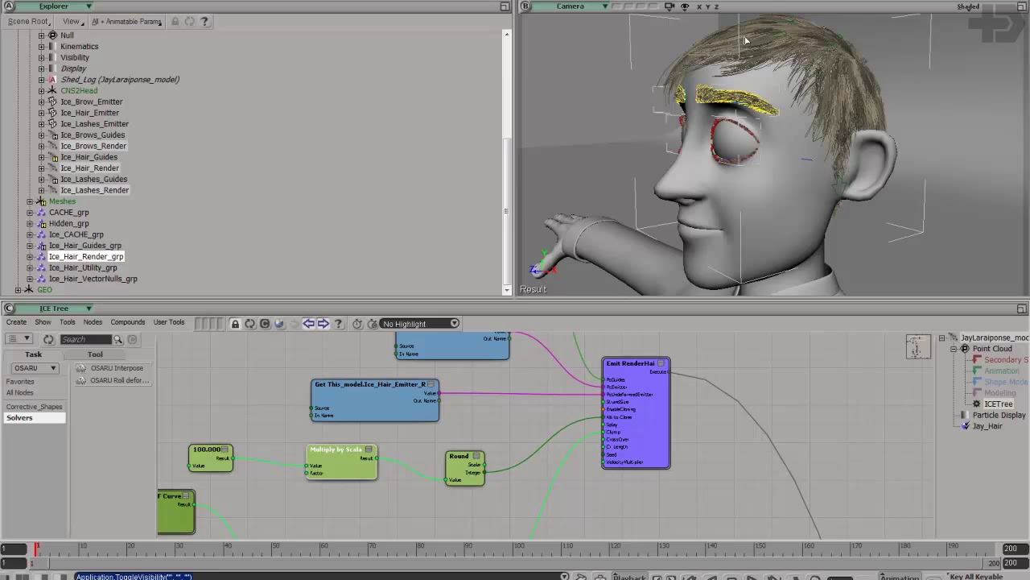
# Step: Disconnect port3 of the ICETree node in the ICE tree of Ice_Hair_Render
pyautogui.rightClick(761, 500)
pyautogui.click(740, 483)
pyautogui.moveTo(738, 457); pyautogui.dragTo(718, 474, button='middle')
pyautogui.moveTo(718, 474); pyautogui.dragTo(725, 444)
pyautogui.moveTo(724, 443); pyautogui.dragTo(688, 483, button='middle')
pyautogui.moveTo(689, 484); pyautogui.dragTo(657, 471)
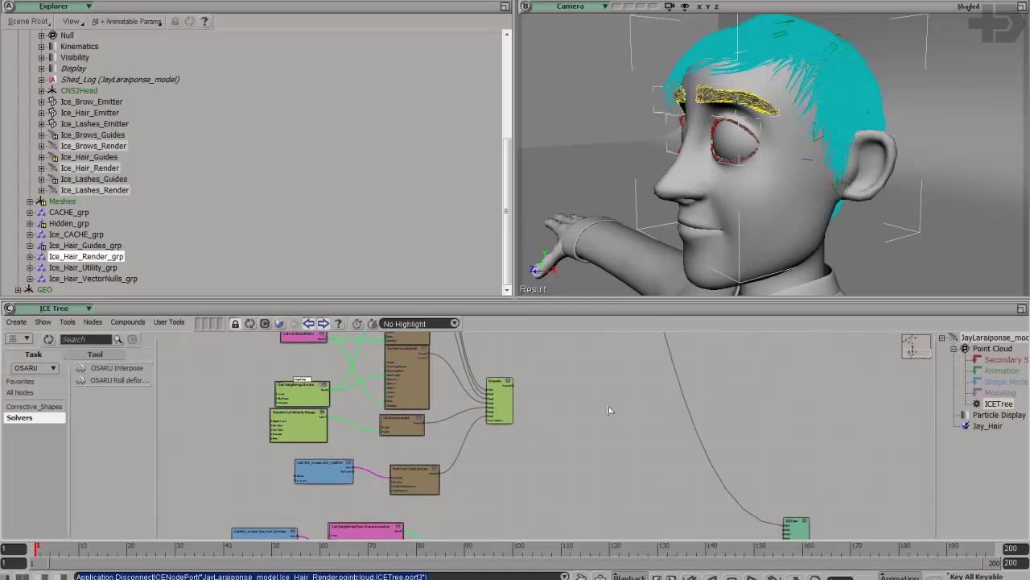
# Step: Disconnect the Clump input of the Emit RenderHair node and inspect the hair around the brow and forehead
pyautogui.moveTo(726, 80); pyautogui.dragTo(845, 147, button='middle')
pyautogui.moveTo(703, 113); pyautogui.dragTo(556, 526, button='middle')
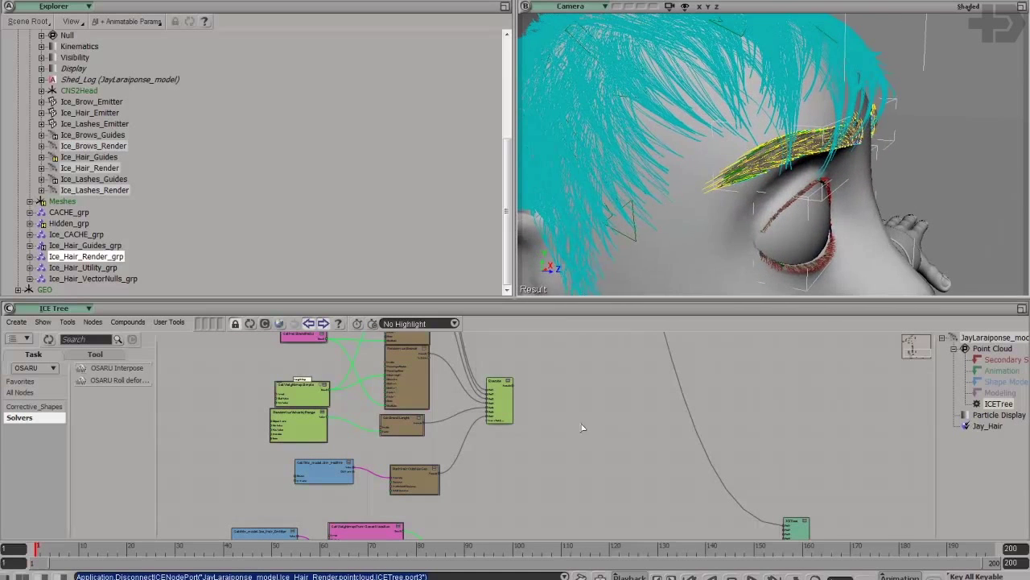
pyautogui.moveTo(539, 437); pyautogui.dragTo(552, 515, button='middle')
pyautogui.moveTo(532, 416); pyautogui.dragTo(552, 521, button='middle')
pyautogui.moveTo(539, 335); pyautogui.dragTo(522, 465, button='middle')
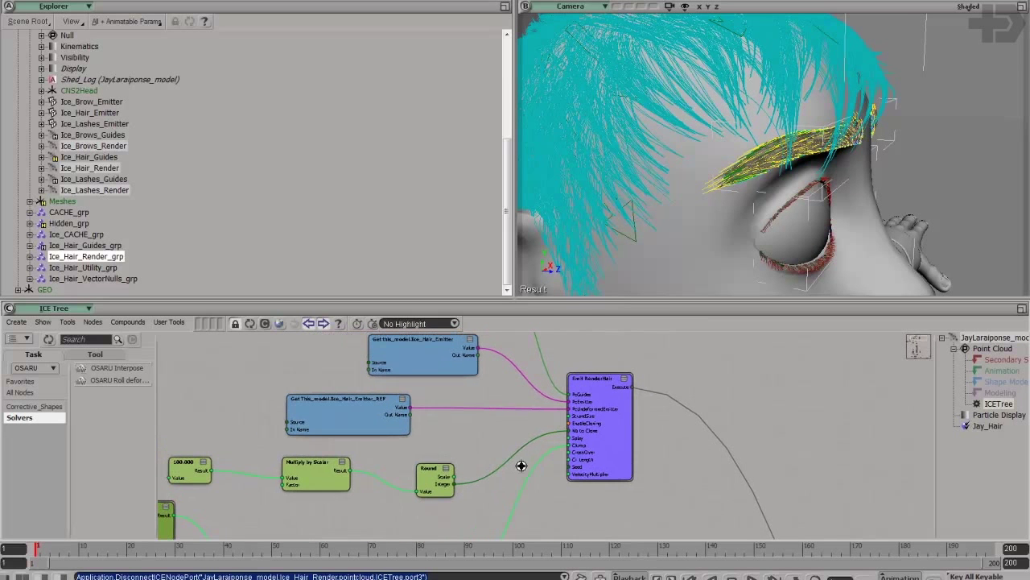
pyautogui.moveTo(548, 457)
pyautogui.mouseDown()
pyautogui.moveTo(541, 475)
pyautogui.moveTo(531, 467)
pyautogui.mouseUp()
pyautogui.moveTo(827, 100); pyautogui.dragTo(798, 105, button='middle')
pyautogui.moveTo(798, 105); pyautogui.dragTo(768, 131)
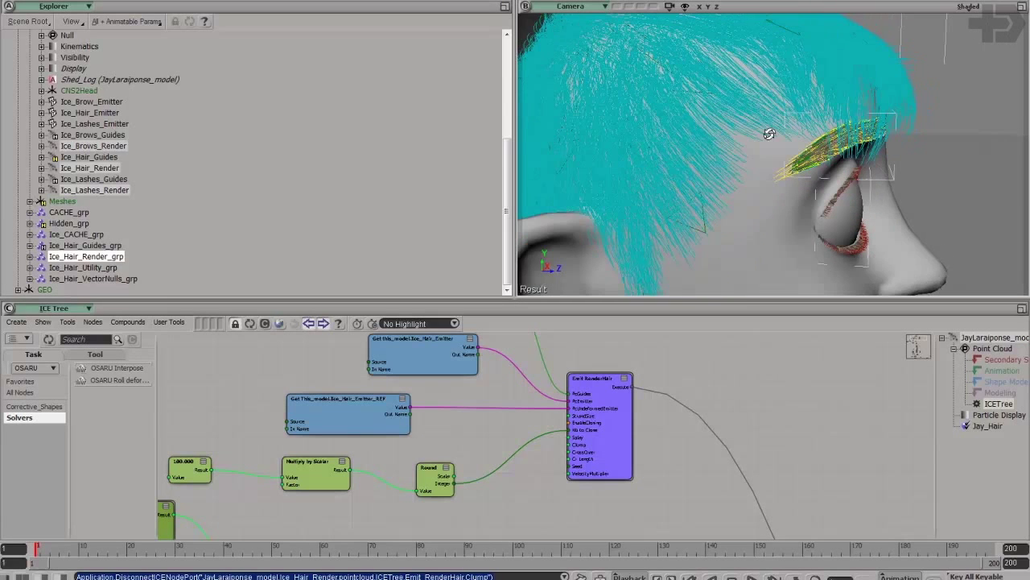
pyautogui.moveTo(788, 150)
pyautogui.mouseDown()
pyautogui.moveTo(779, 145)
pyautogui.moveTo(794, 153)
pyautogui.mouseUp()
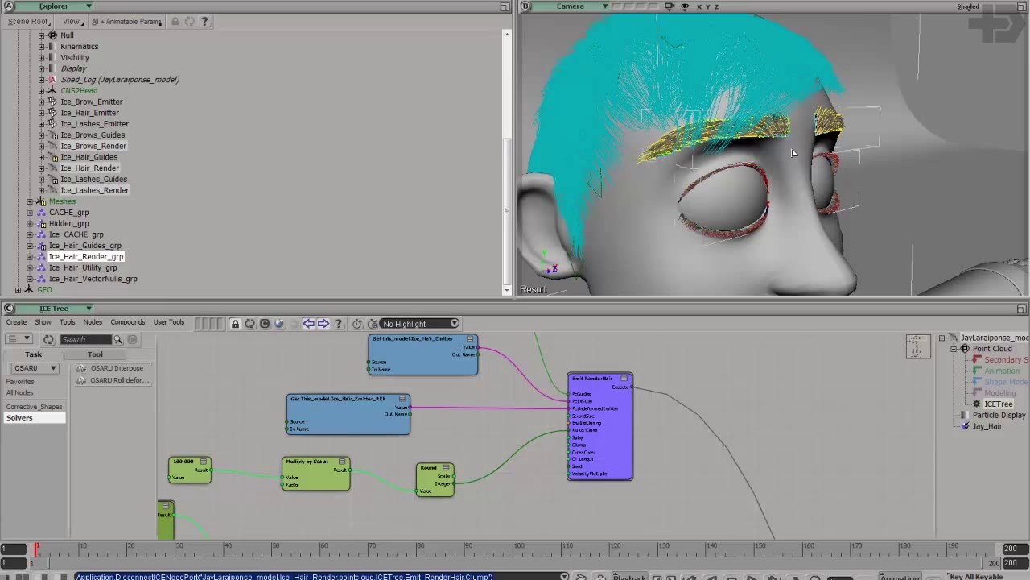
pyautogui.moveTo(773, 155); pyautogui.dragTo(779, 145)
# Step: Connect the Result of the lower Multiply by Scalar node to Clump on Emit RenderHair and inspect the hair from the other side
pyautogui.moveTo(607, 469); pyautogui.dragTo(612, 444)
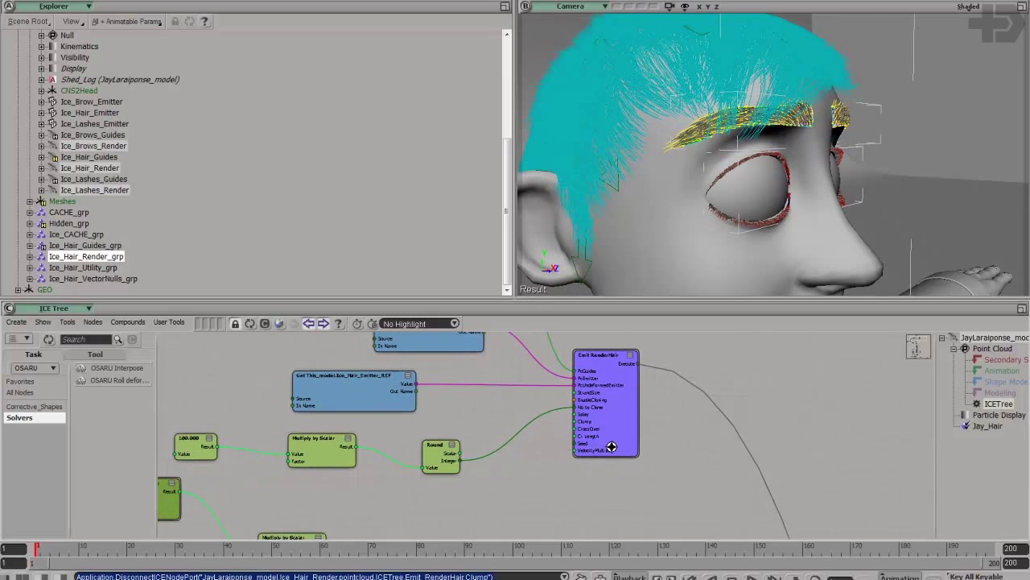
pyautogui.moveTo(454, 460); pyautogui.dragTo(453, 449)
pyautogui.scroll(-2, 615, 460)
pyautogui.moveTo(667, 463); pyautogui.dragTo(630, 444)
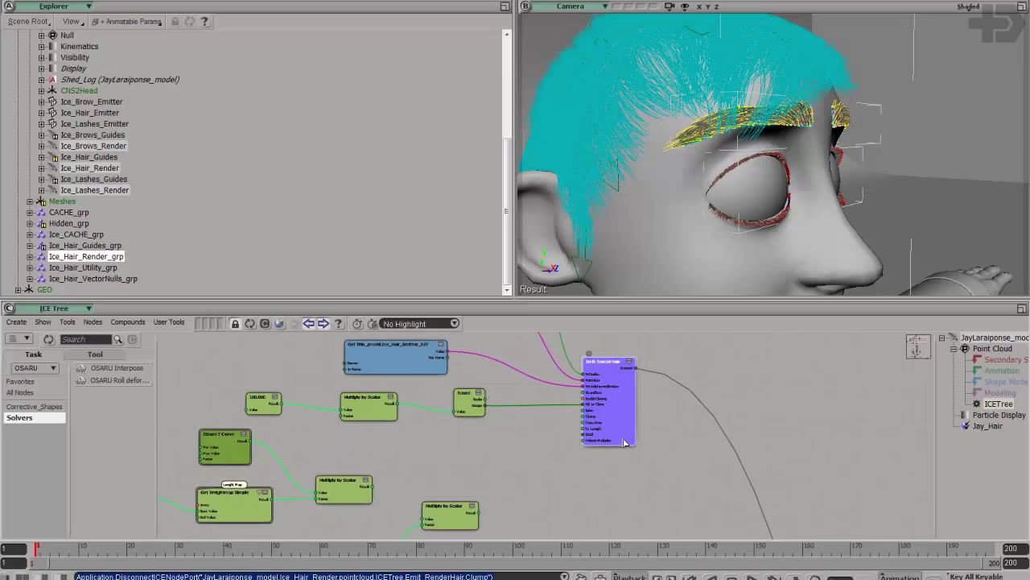
pyautogui.moveTo(541, 471); pyautogui.dragTo(556, 425)
pyautogui.moveTo(556, 425); pyautogui.dragTo(701, 440, button='middle')
pyautogui.moveTo(614, 433)
pyautogui.mouseDown()
pyautogui.moveTo(606, 456)
pyautogui.moveTo(611, 445)
pyautogui.mouseUp()
pyautogui.moveTo(624, 406); pyautogui.dragTo(626, 444)
pyautogui.moveTo(524, 437); pyautogui.dragTo(695, 464, button='middle')
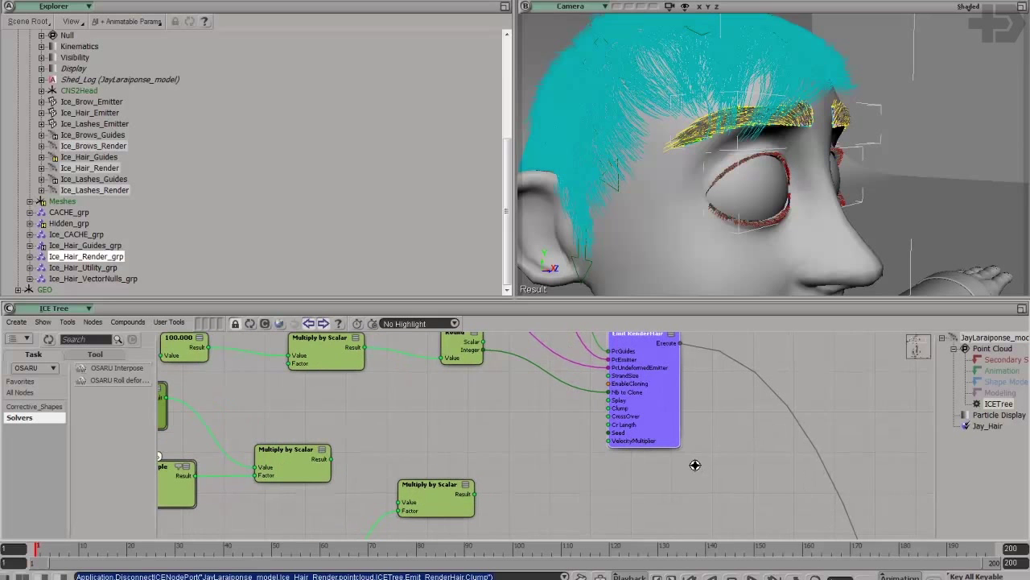
pyautogui.moveTo(439, 460); pyautogui.dragTo(462, 459)
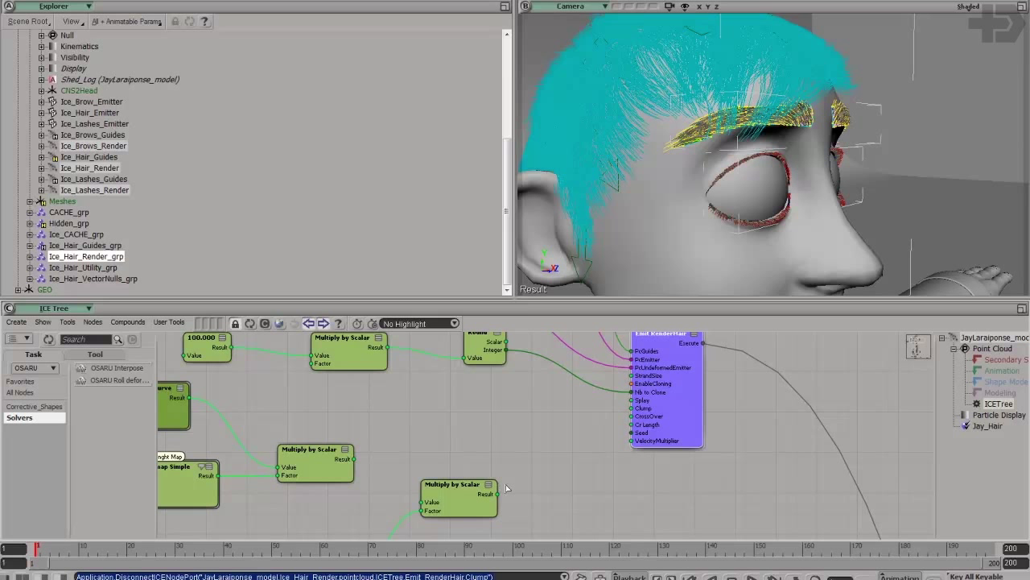
pyautogui.moveTo(499, 493); pyautogui.dragTo(572, 446)
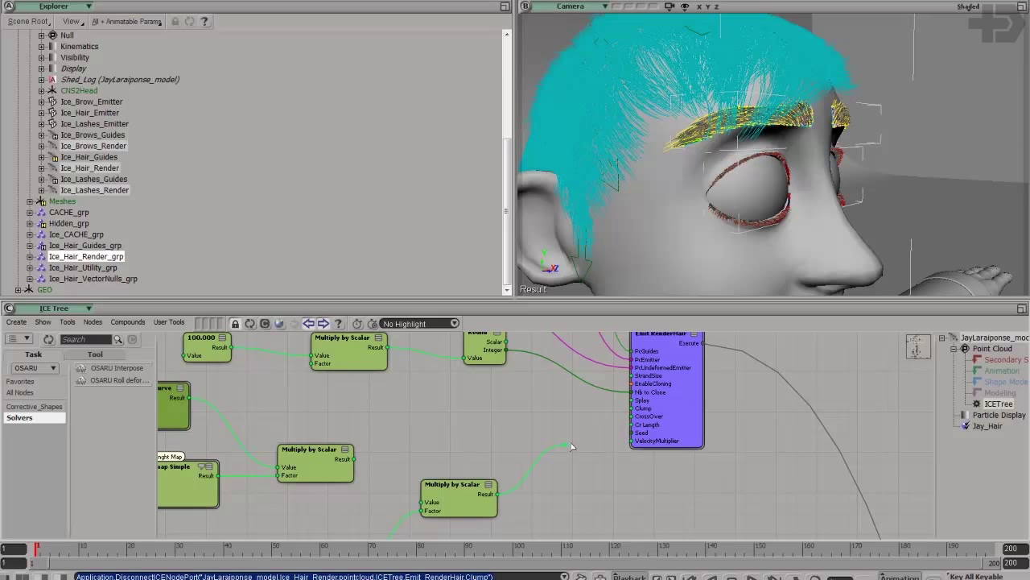
pyautogui.moveTo(642, 410); pyautogui.dragTo(642, 411)
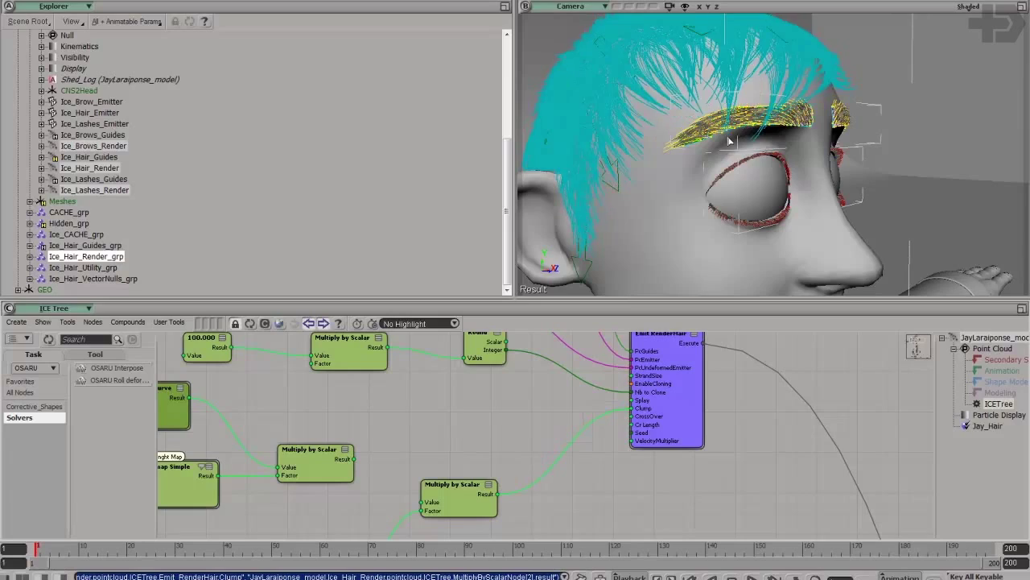
pyautogui.moveTo(753, 153); pyautogui.dragTo(809, 138)
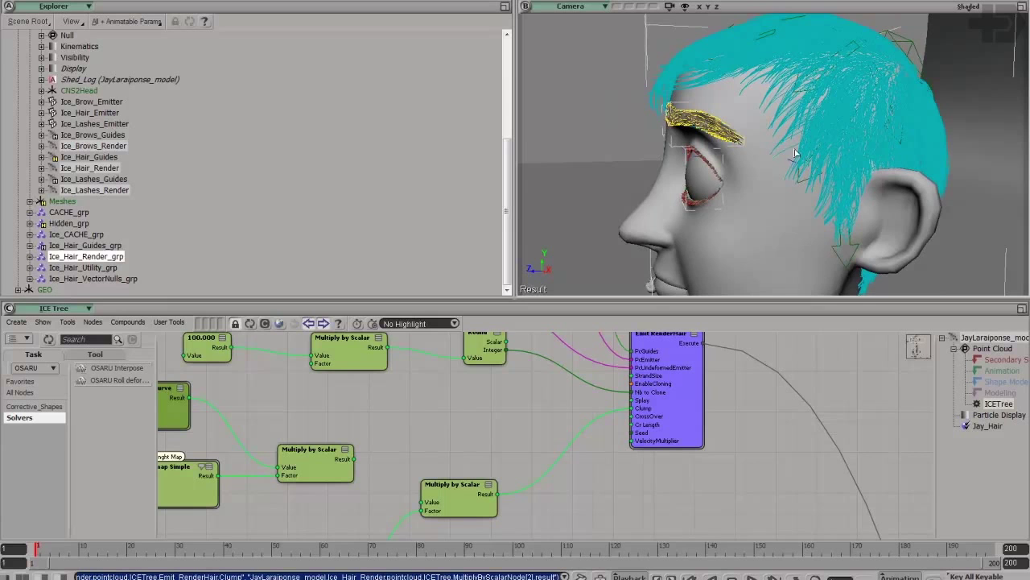
pyautogui.moveTo(770, 99); pyautogui.dragTo(813, 130)
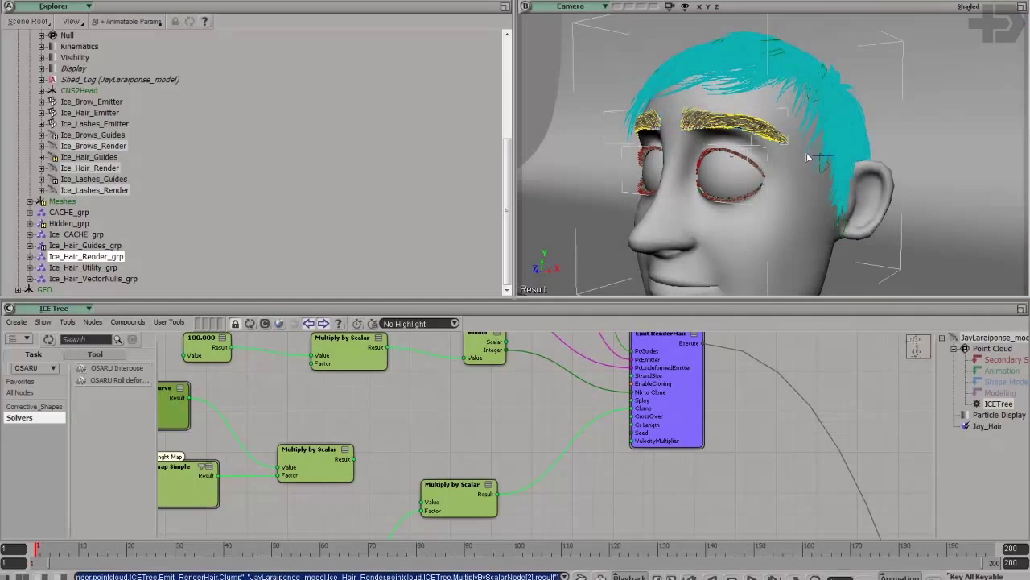
# Step: Connect the Execute node's output to Port2 of the ICETree node and view the head from the front
pyautogui.moveTo(762, 513); pyautogui.dragTo(759, 456)
pyautogui.moveTo(759, 456); pyautogui.dragTo(623, 466, button='middle')
pyautogui.moveTo(624, 466); pyautogui.dragTo(592, 348)
pyautogui.moveTo(749, 501); pyautogui.dragTo(676, 507, button='middle')
pyautogui.moveTo(727, 531); pyautogui.dragTo(667, 347)
pyautogui.moveTo(819, 462); pyautogui.dragTo(716, 475, button='middle')
pyautogui.moveTo(716, 483); pyautogui.dragTo(673, 394)
pyautogui.moveTo(792, 449); pyautogui.dragTo(713, 441, button='middle')
pyautogui.moveTo(713, 441); pyautogui.dragTo(706, 362)
pyautogui.moveTo(817, 496); pyautogui.dragTo(699, 437)
pyautogui.moveTo(702, 421); pyautogui.dragTo(722, 417, button='middle')
pyautogui.scroll(1, 723, 418)
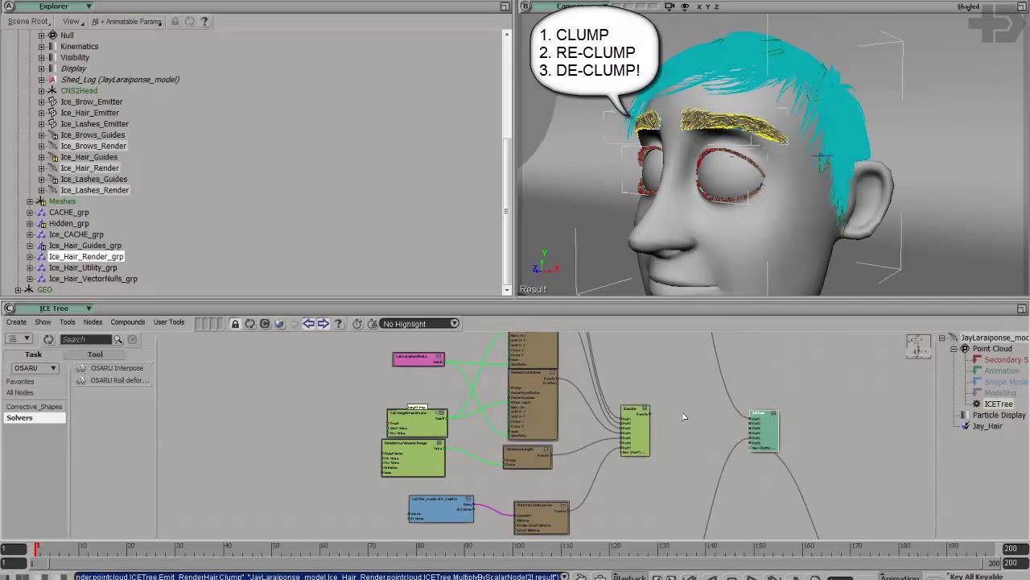
pyautogui.moveTo(674, 400); pyautogui.dragTo(688, 433, button='middle')
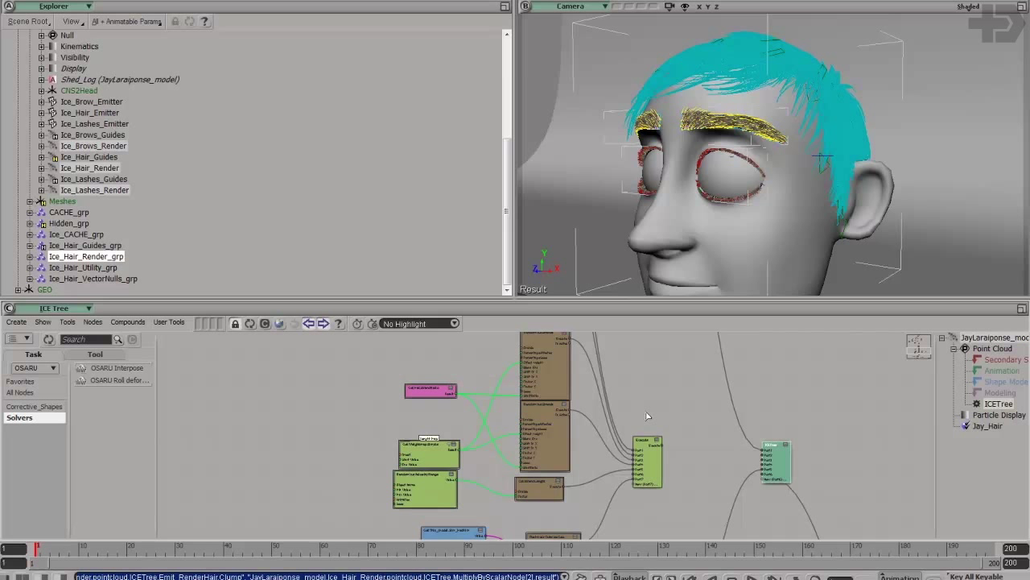
pyautogui.moveTo(663, 448); pyautogui.dragTo(765, 455)
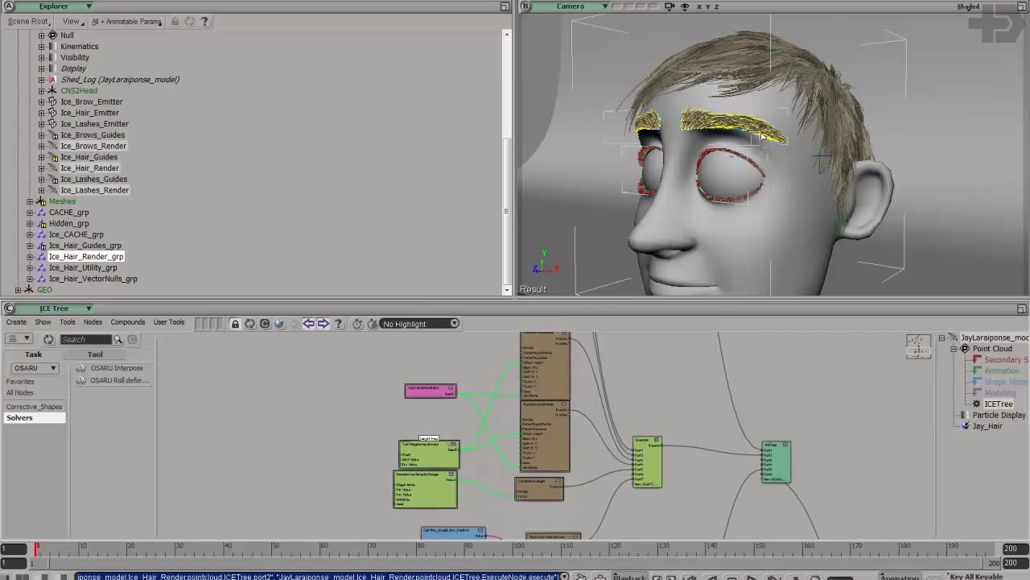
pyautogui.moveTo(757, 125); pyautogui.dragTo(683, 149, button='middle')
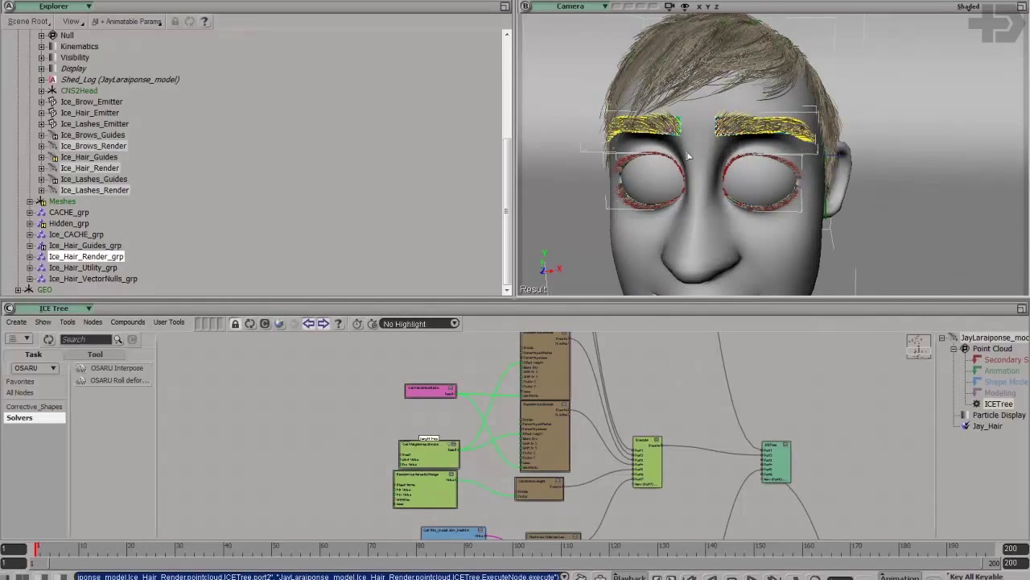
# Step: Examine the stack of Randomize Strands nodes feeding the Execute node and the nodes wired into their inputs
pyautogui.moveTo(608, 401); pyautogui.dragTo(605, 446, button='middle')
pyautogui.moveTo(633, 489); pyautogui.dragTo(632, 449)
pyautogui.moveTo(621, 350); pyautogui.dragTo(548, 395, button='middle')
pyautogui.moveTo(520, 396); pyautogui.dragTo(526, 393)
pyautogui.moveTo(525, 429); pyautogui.dragTo(525, 420)
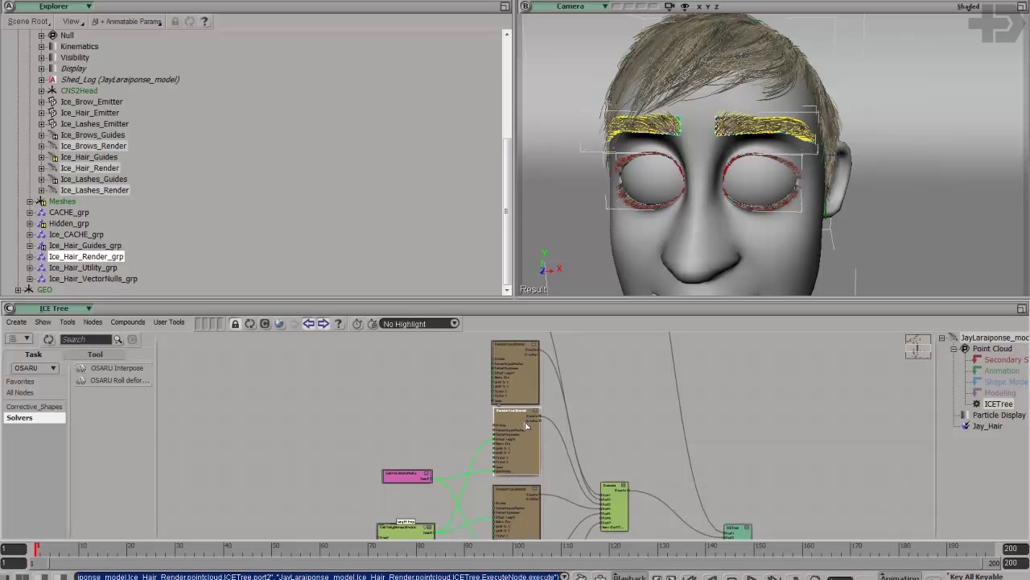
pyautogui.click(529, 496)
pyautogui.moveTo(520, 356); pyautogui.dragTo(524, 354)
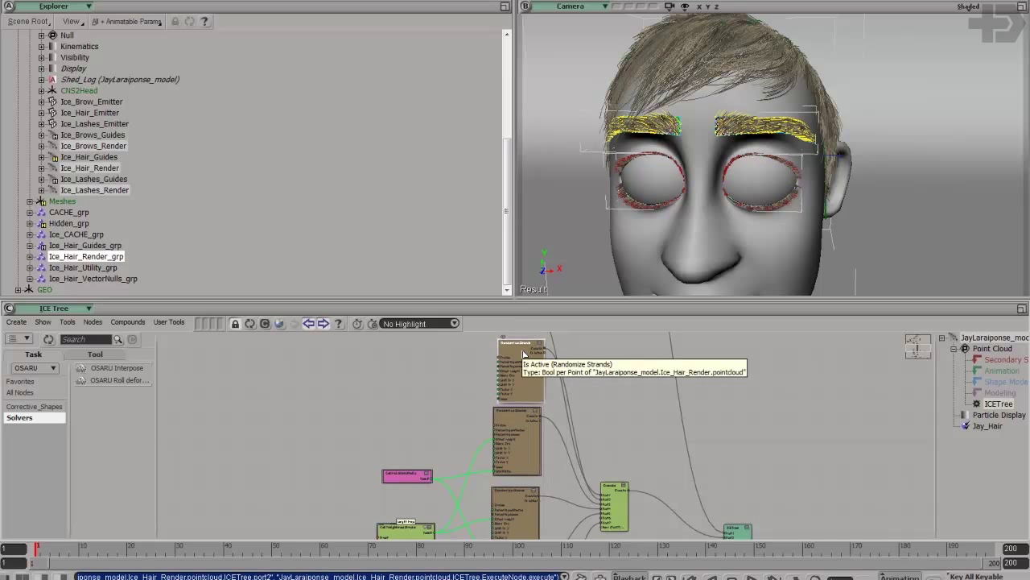
pyautogui.click(520, 419)
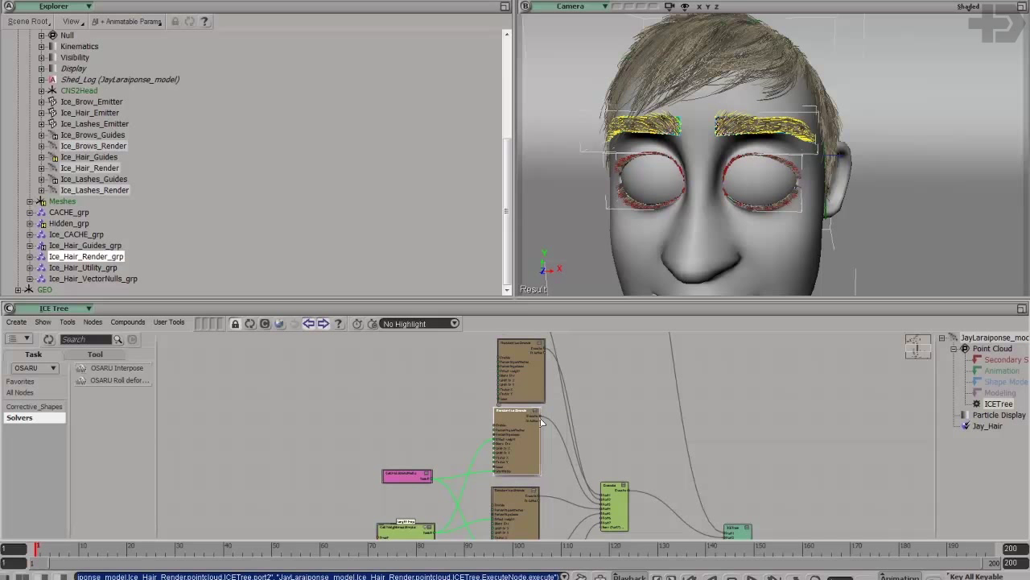
pyautogui.moveTo(603, 447); pyautogui.dragTo(617, 371, button='middle')
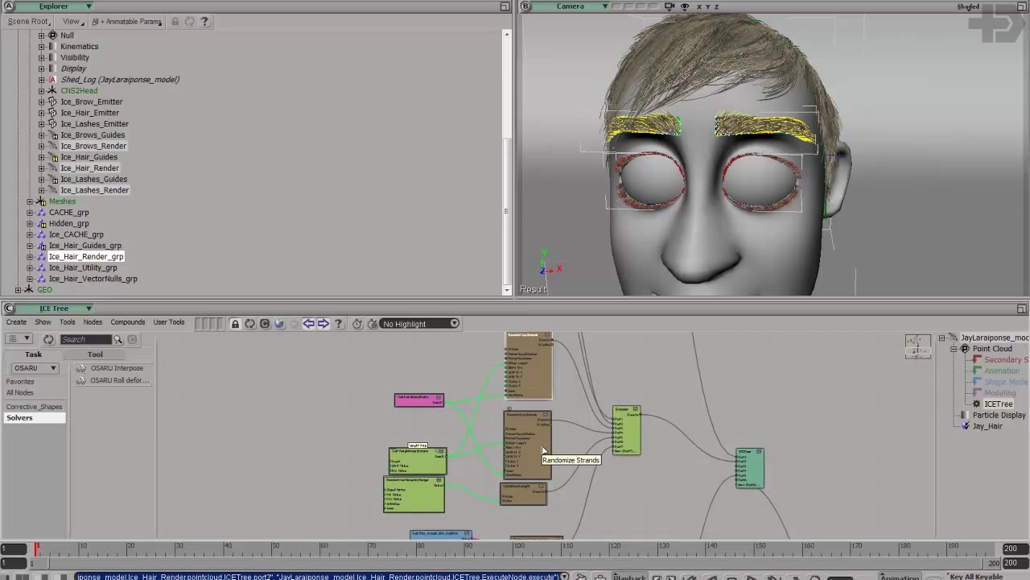
pyautogui.moveTo(627, 455); pyautogui.dragTo(610, 470, button='middle')
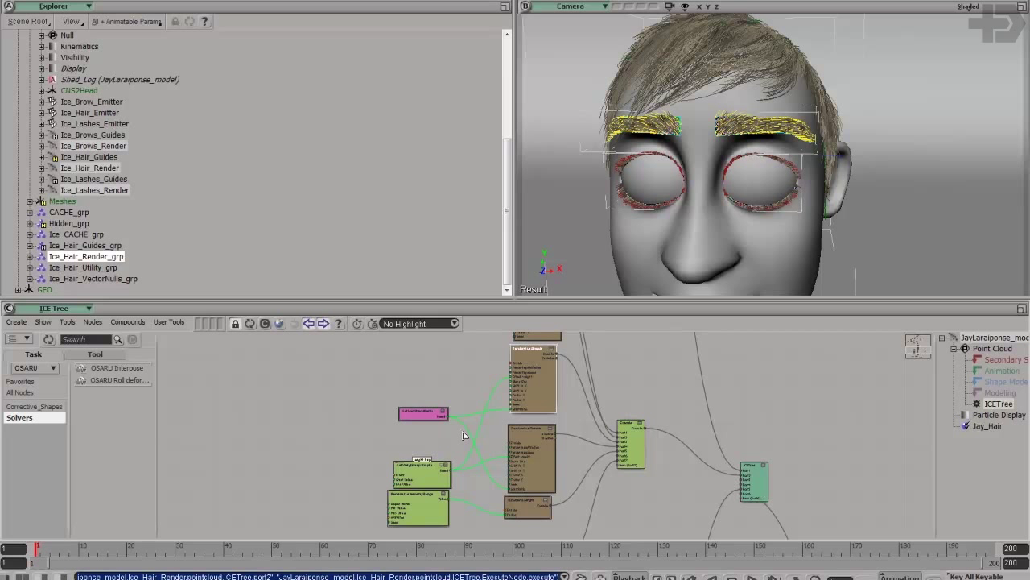
pyautogui.moveTo(537, 403); pyautogui.dragTo(532, 398)
pyautogui.moveTo(534, 443); pyautogui.dragTo(527, 439)
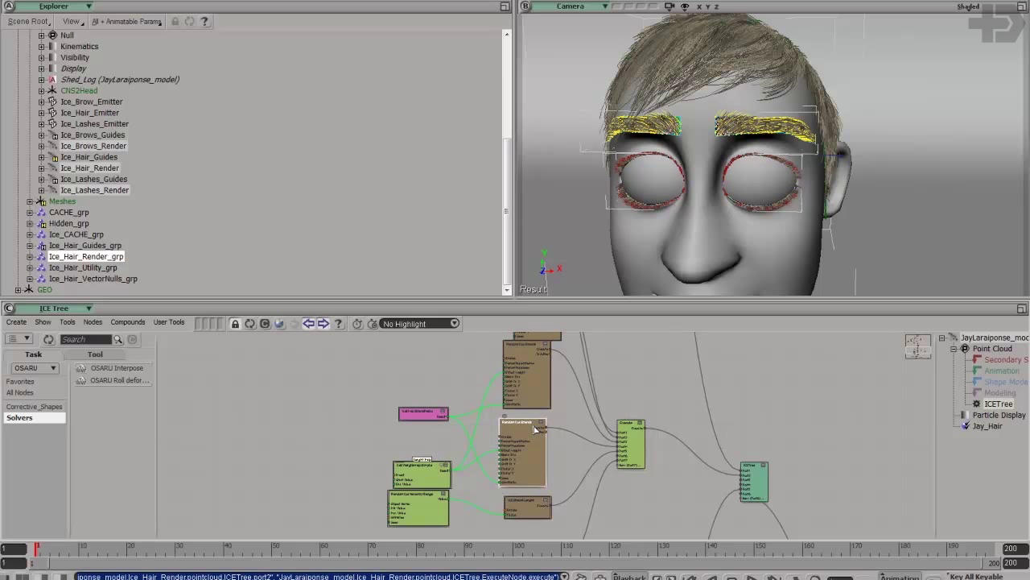
pyautogui.moveTo(582, 419); pyautogui.dragTo(533, 414, button='middle')
pyautogui.moveTo(507, 415); pyautogui.dragTo(506, 450)
pyautogui.moveTo(522, 415); pyautogui.dragTo(526, 423)
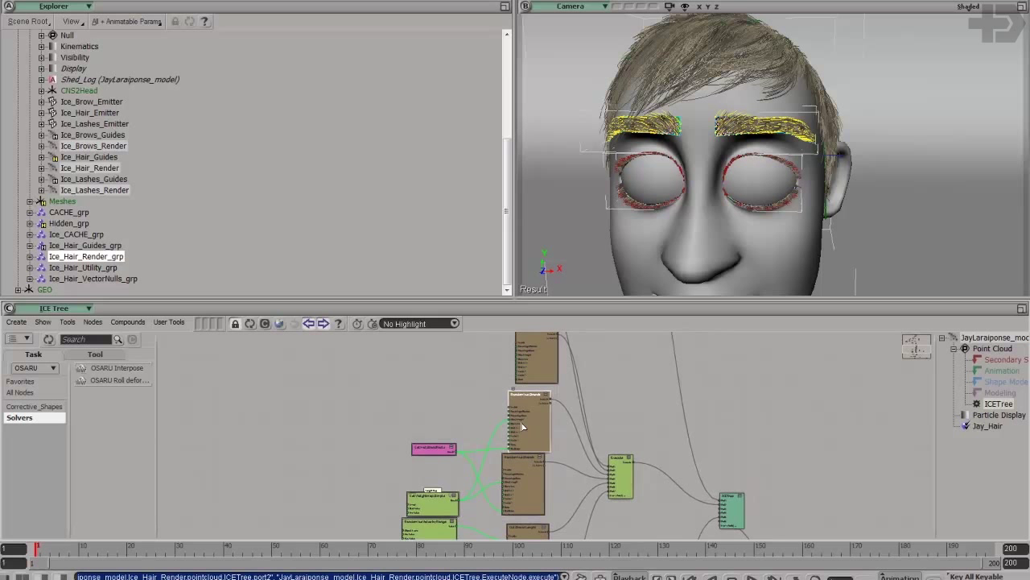
# Step: Move the pink node that feeds the Randomize Strands nodes farther away from them in the ICE tree
pyautogui.press('a')
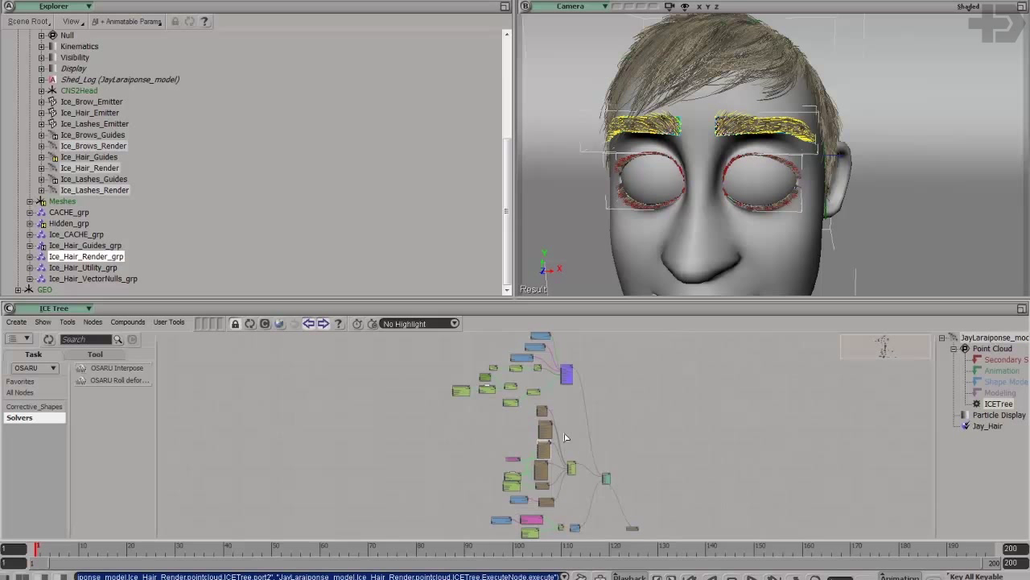
pyautogui.scroll(4, 547, 426)
pyautogui.scroll(3, 596, 398)
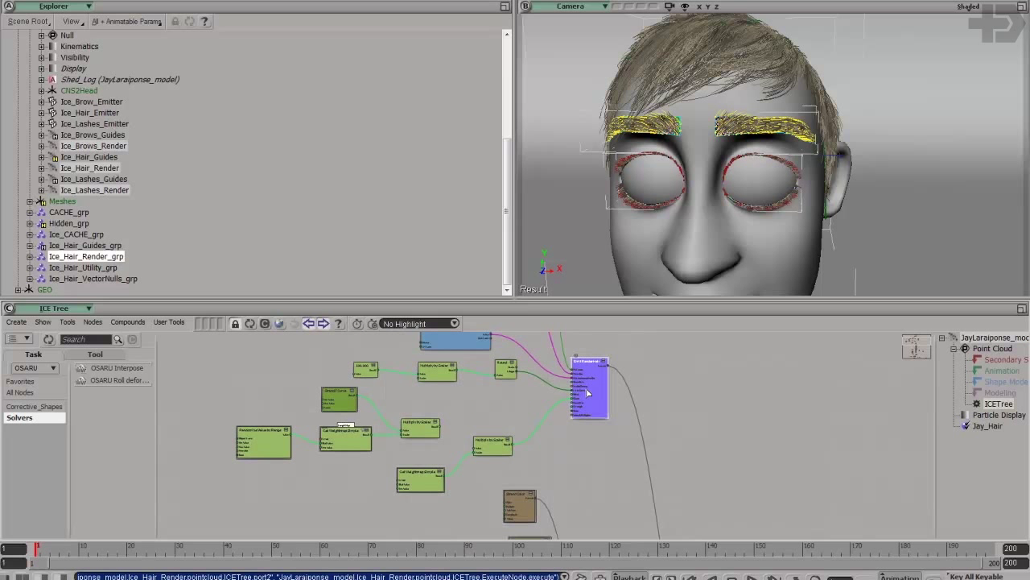
pyautogui.moveTo(591, 442); pyautogui.dragTo(588, 359)
pyautogui.moveTo(539, 406)
pyautogui.mouseDown()
pyautogui.moveTo(560, 409)
pyautogui.moveTo(559, 354)
pyautogui.mouseUp()
pyautogui.moveTo(561, 457); pyautogui.dragTo(557, 414)
pyautogui.moveTo(540, 445); pyautogui.dragTo(583, 458, button='middle')
pyautogui.scroll(1, 583, 458)
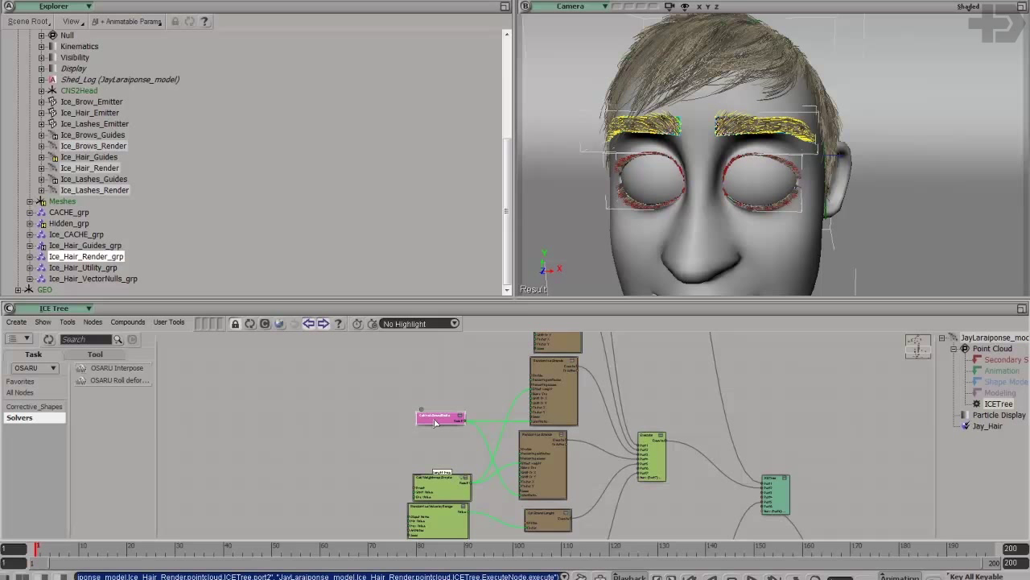
pyautogui.moveTo(435, 422); pyautogui.dragTo(410, 404)
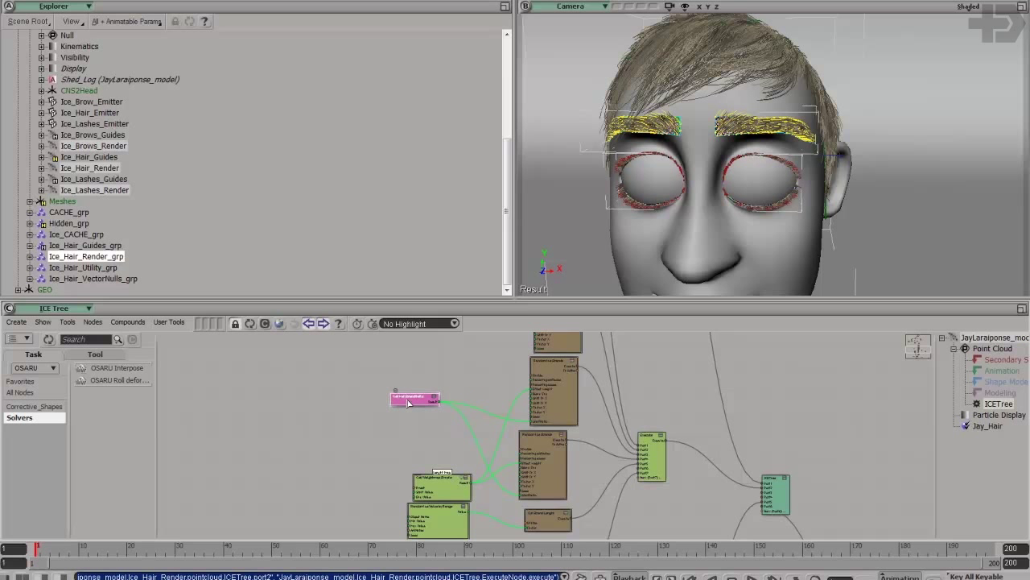
pyautogui.scroll(1, 540, 420)
pyautogui.moveTo(556, 409); pyautogui.dragTo(548, 433, button='middle')
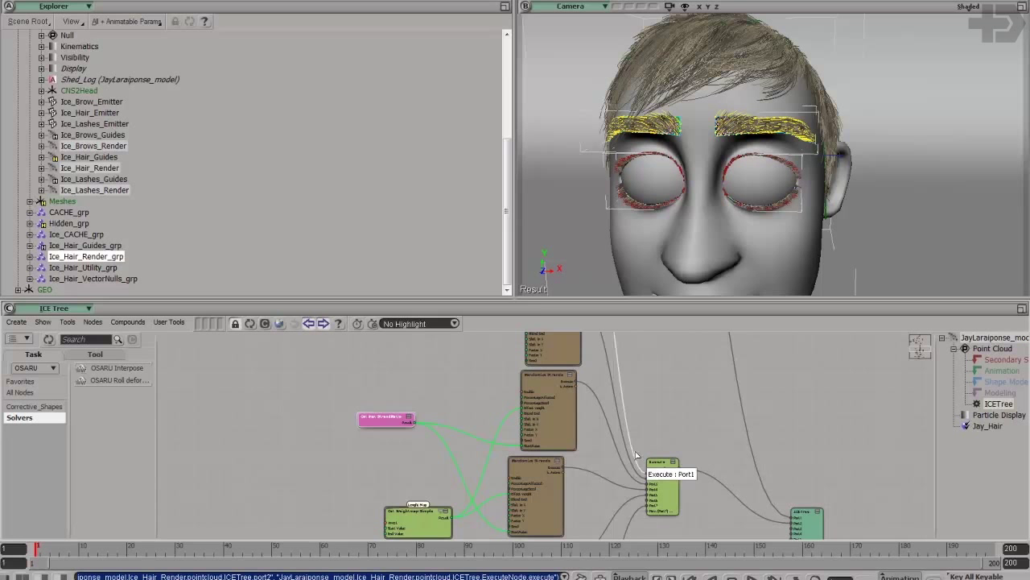
# Step: Reposition the Push Hair Outside Geo node and the blue Get Data node wired to its Geometry input
pyautogui.scroll(-2, 722, 458)
pyautogui.moveTo(722, 458); pyautogui.dragTo(564, 462, button='middle')
pyautogui.moveTo(594, 535); pyautogui.dragTo(591, 458)
pyautogui.moveTo(595, 504); pyautogui.dragTo(512, 423)
pyautogui.moveTo(517, 439); pyautogui.dragTo(604, 433, button='middle')
pyautogui.moveTo(605, 432); pyautogui.dragTo(617, 395)
pyautogui.moveTo(617, 395); pyautogui.dragTo(632, 435, button='middle')
pyautogui.moveTo(552, 435); pyautogui.dragTo(588, 425)
pyautogui.moveTo(588, 425); pyautogui.dragTo(739, 442, button='middle')
pyautogui.moveTo(645, 422); pyautogui.dragTo(644, 471)
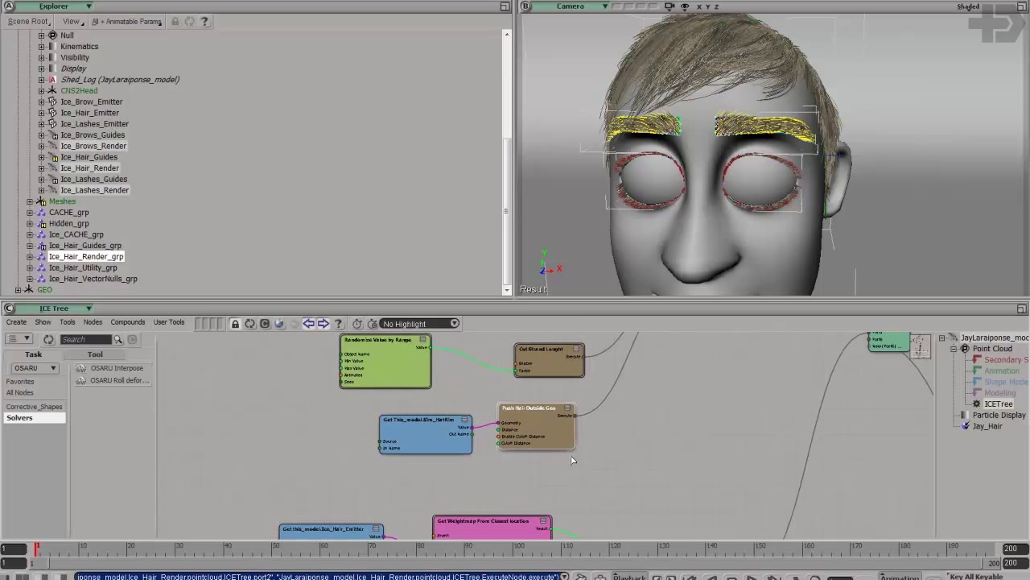
pyautogui.moveTo(568, 442); pyautogui.dragTo(580, 459)
pyautogui.moveTo(663, 427); pyautogui.dragTo(634, 467)
pyautogui.moveTo(611, 464); pyautogui.dragTo(636, 476, button='middle')
pyautogui.moveTo(513, 486); pyautogui.dragTo(510, 480)
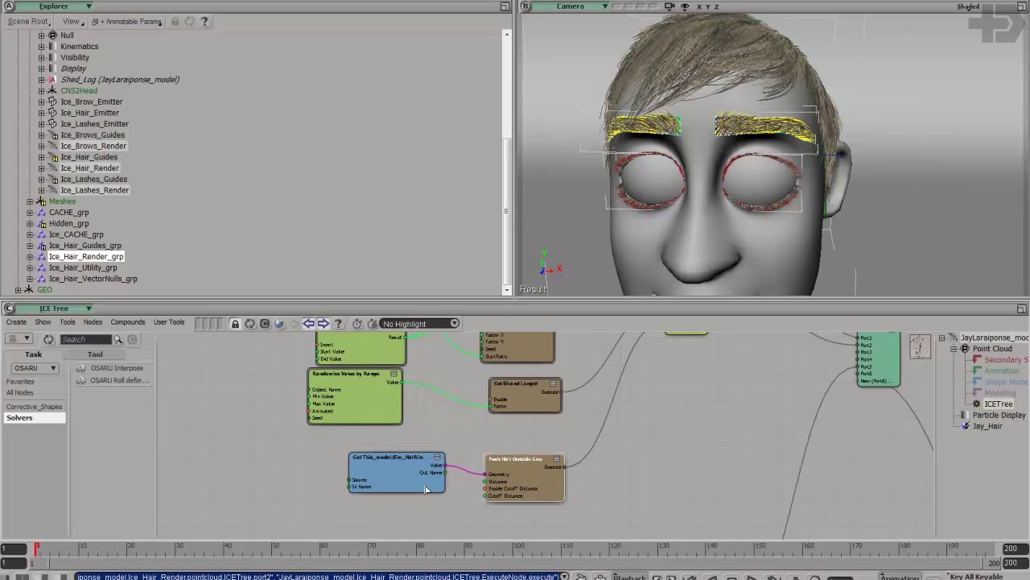
pyautogui.moveTo(421, 487); pyautogui.dragTo(406, 488)
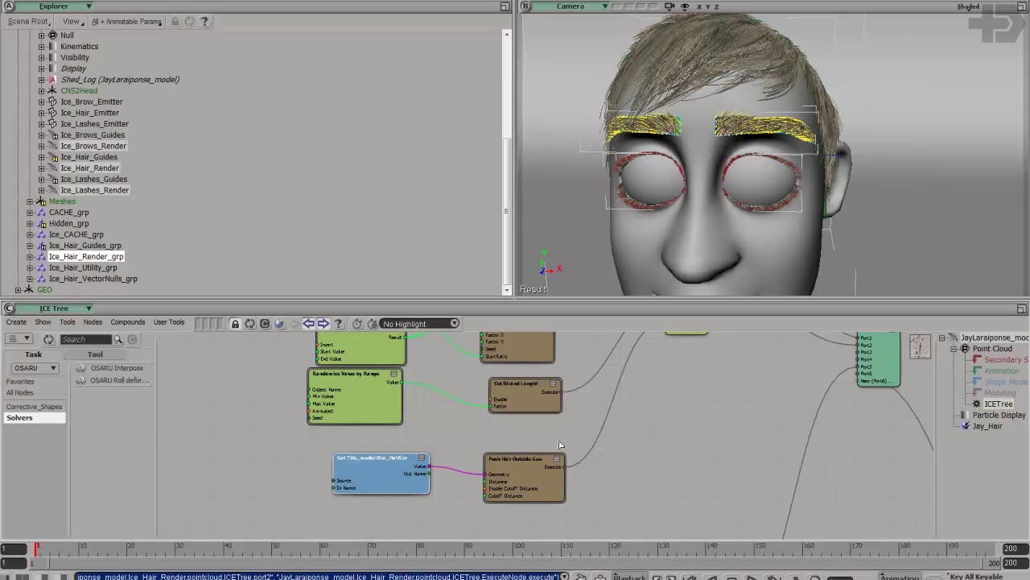
# Step: Reposition the ICETree node and the small brown node wired to its last used port, and frame the whole ICE tree
pyautogui.press('s')
pyautogui.moveTo(718, 452); pyautogui.dragTo(450, 443, button='middle')
pyautogui.moveTo(716, 457); pyautogui.dragTo(584, 410)
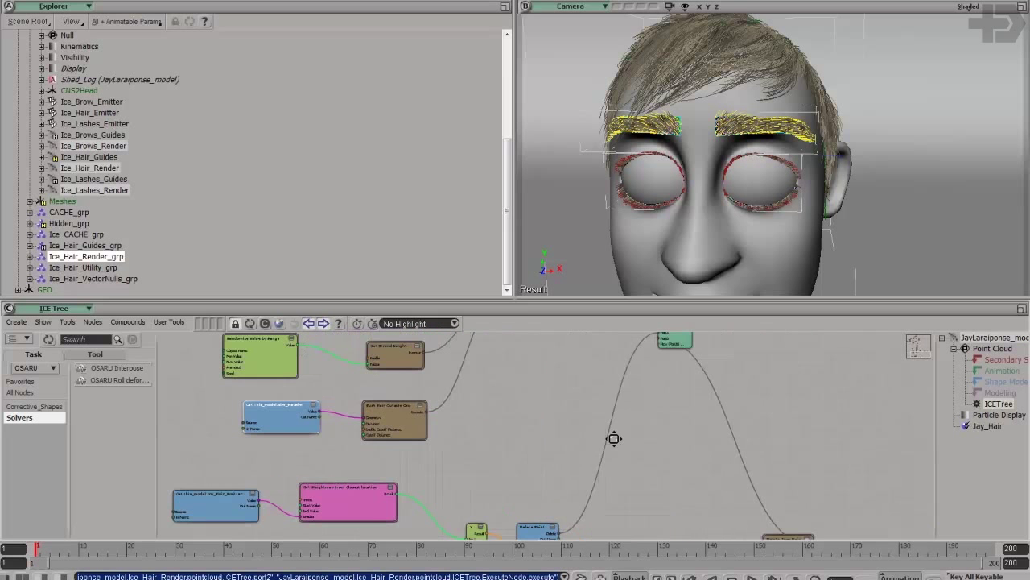
pyautogui.moveTo(851, 495); pyautogui.dragTo(809, 490)
pyautogui.moveTo(633, 340); pyautogui.dragTo(797, 406)
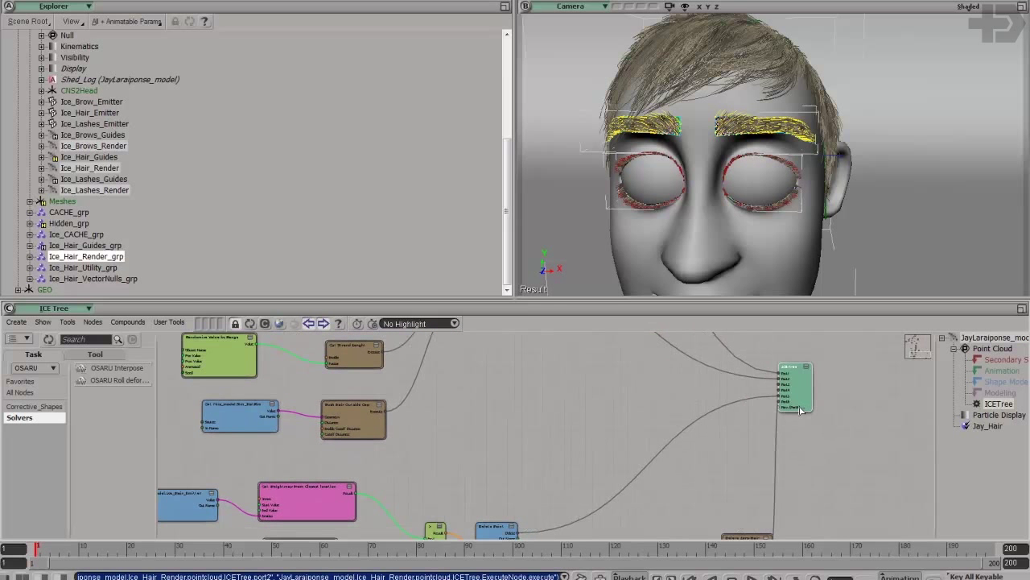
pyautogui.press('s')
pyautogui.moveTo(801, 467); pyautogui.dragTo(799, 430)
pyautogui.moveTo(746, 503); pyautogui.dragTo(707, 486)
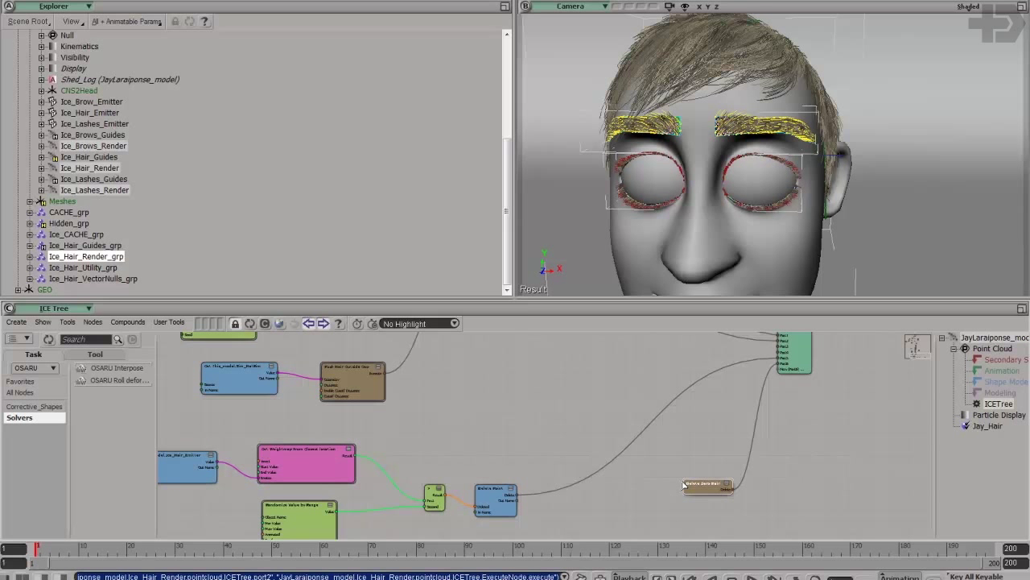
pyautogui.press('a')
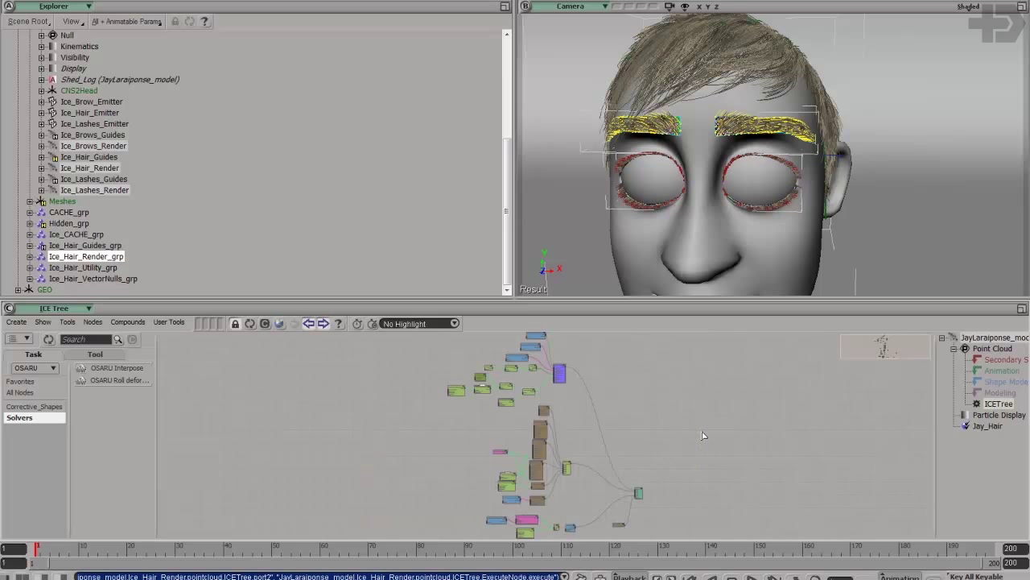
pyautogui.moveTo(697, 456); pyautogui.dragTo(701, 394)
pyautogui.moveTo(459, 418); pyautogui.dragTo(701, 424, button='middle')
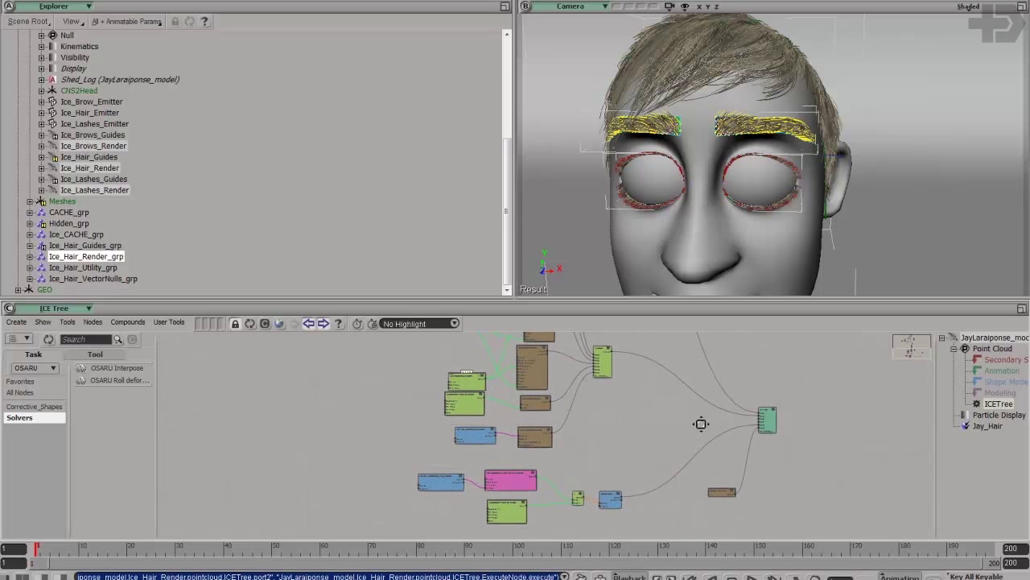
pyautogui.moveTo(701, 423); pyautogui.dragTo(671, 420)
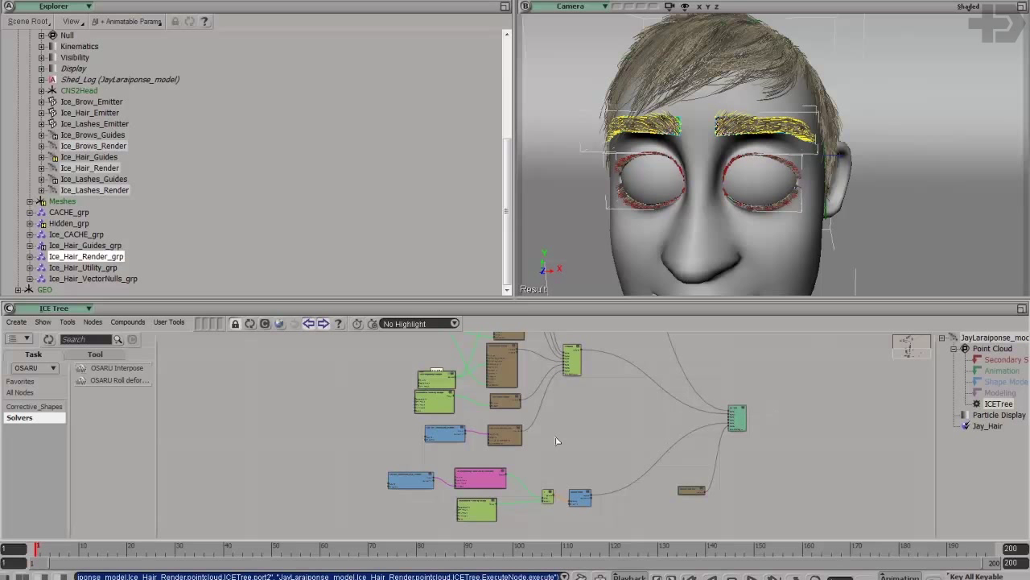
pyautogui.hotkey('alt', 'Tab')
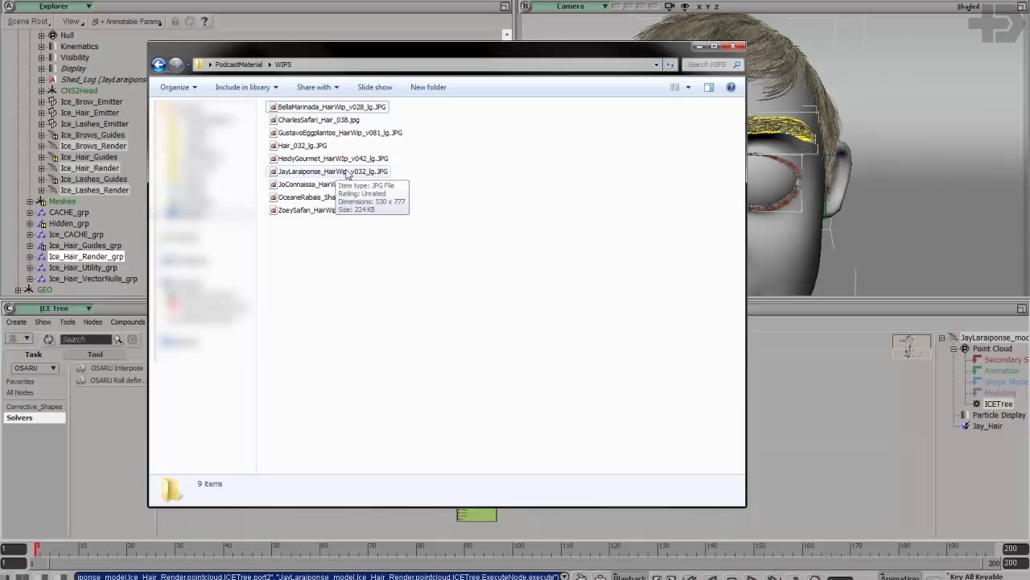
pyautogui.click(697, 46)
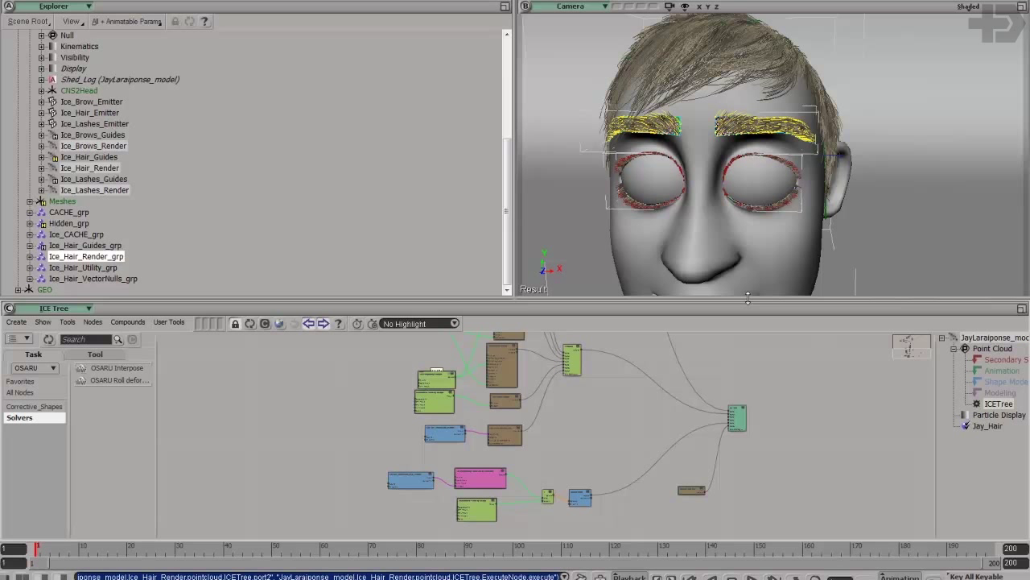
pyautogui.moveTo(726, 297); pyautogui.dragTo(726, 303)
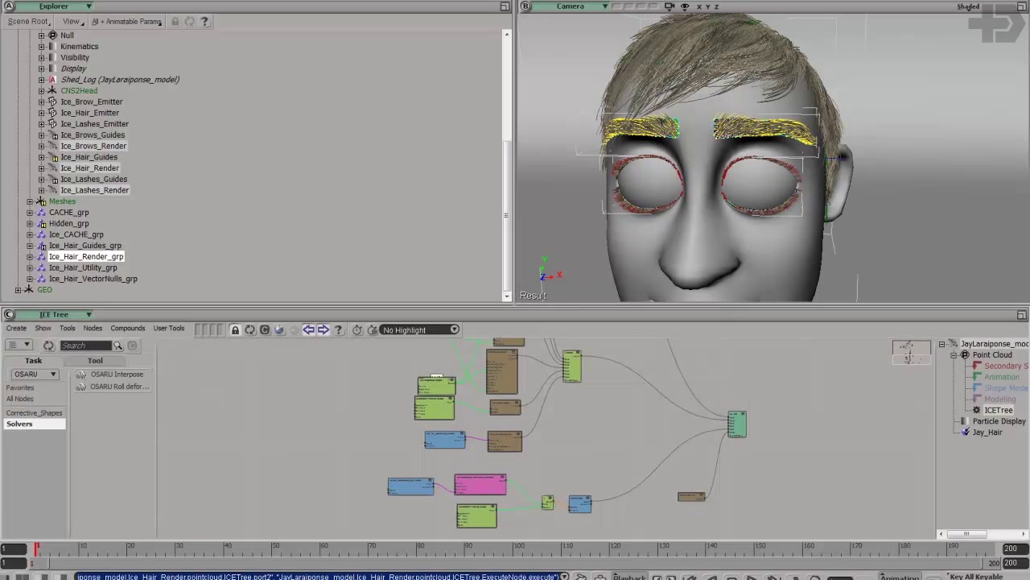
pyautogui.moveTo(431, 570)
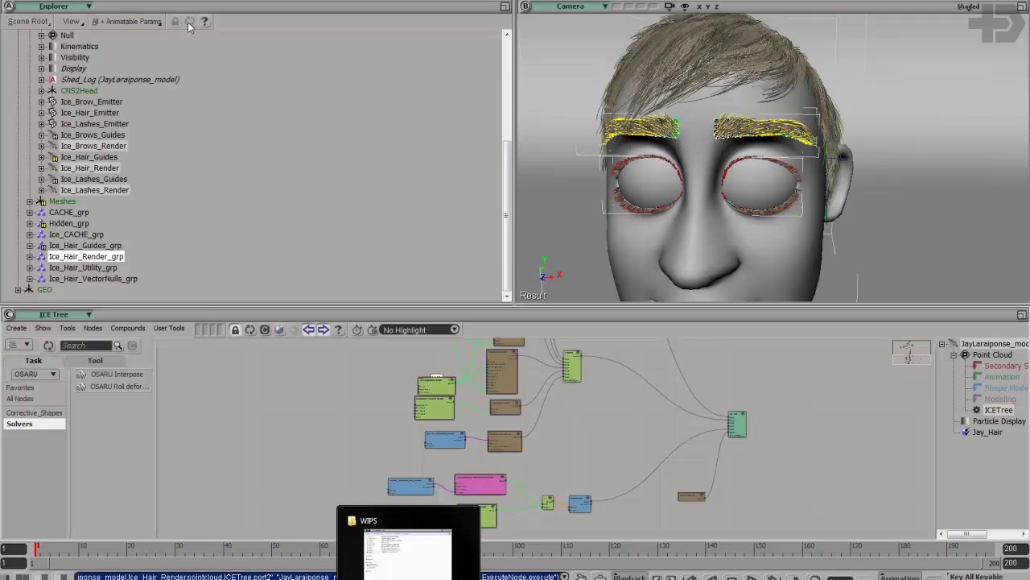
# Step: Display the ICE tree of Ice_Brows_Guides and reposition its Restore Hair Groom and Set Strand Velocity nodes
pyautogui.click(98, 136)
pyautogui.click(249, 330)
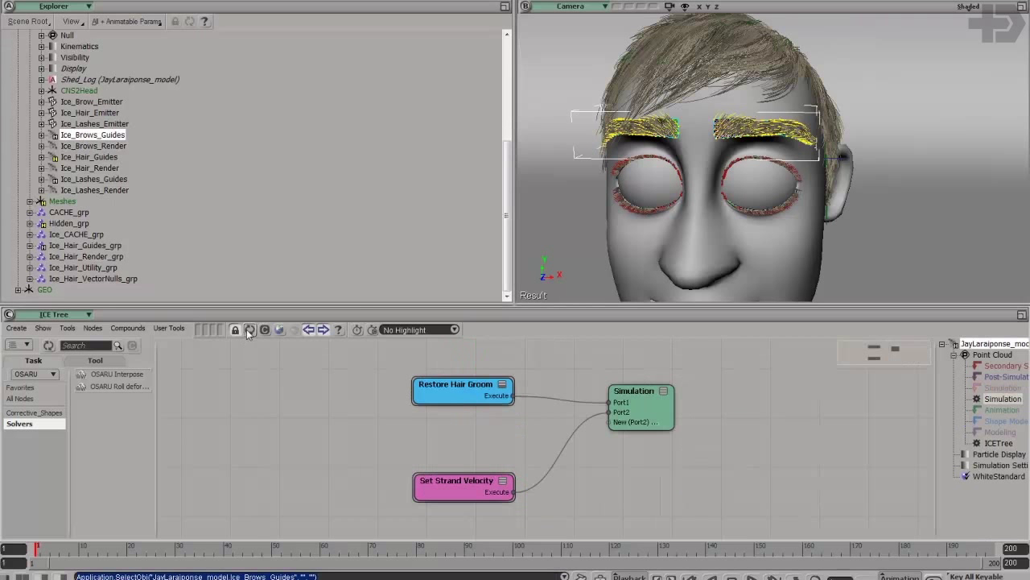
pyautogui.moveTo(476, 385); pyautogui.dragTo(479, 376)
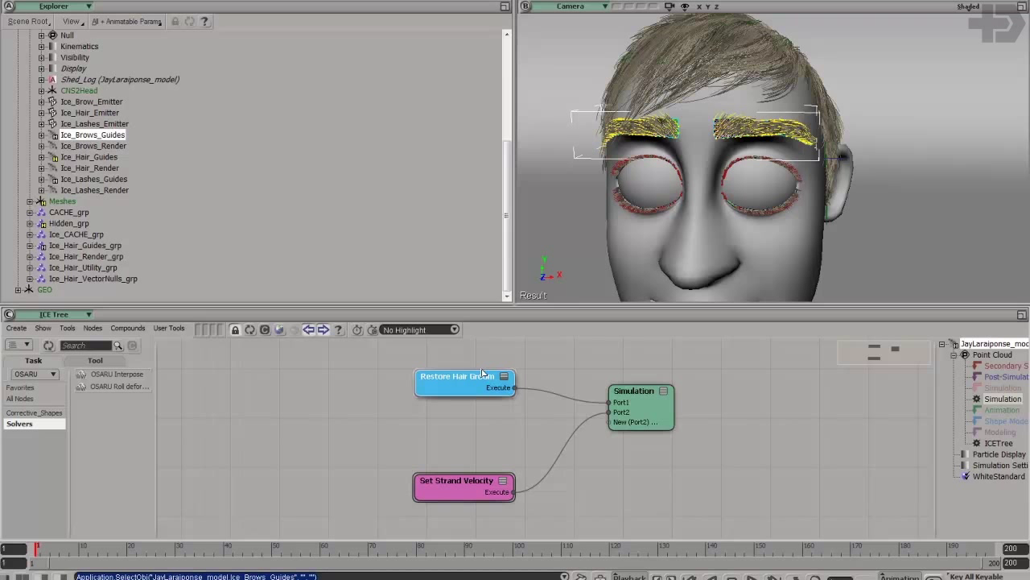
pyautogui.moveTo(461, 498); pyautogui.dragTo(466, 475)
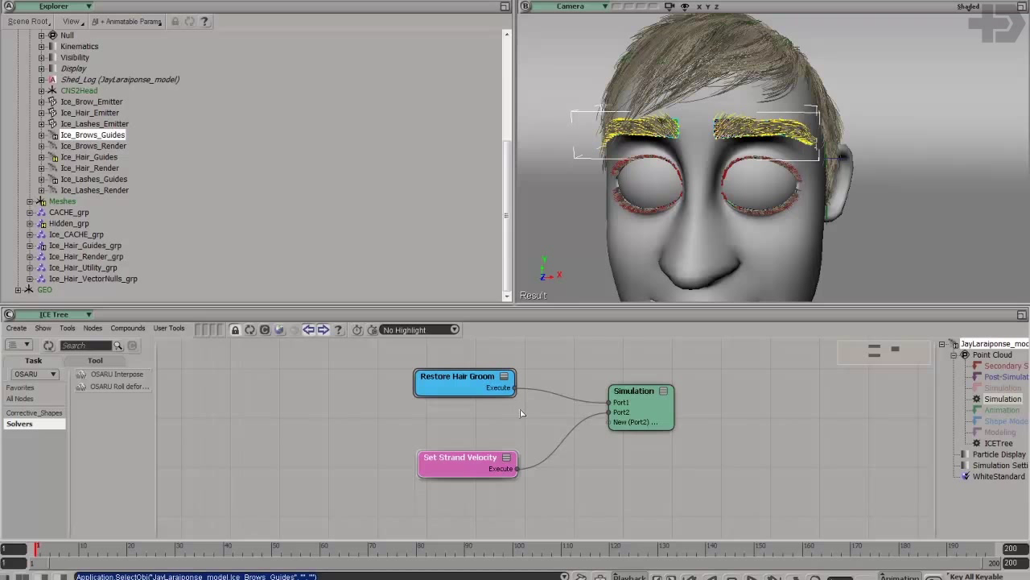
pyautogui.moveTo(494, 396); pyautogui.dragTo(509, 402)
pyautogui.moveTo(486, 463); pyautogui.dragTo(502, 450)
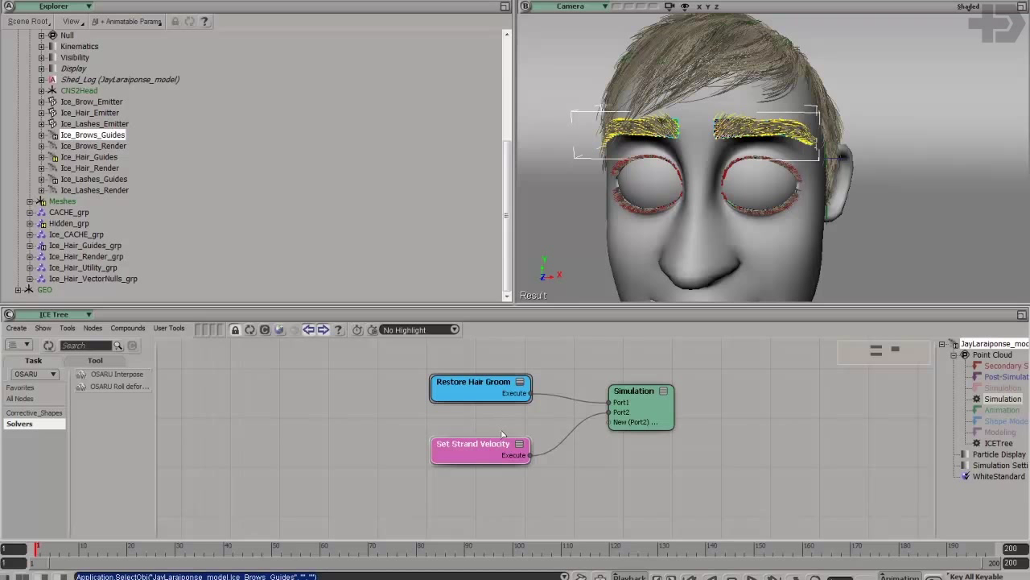
pyautogui.moveTo(499, 448); pyautogui.dragTo(494, 445)
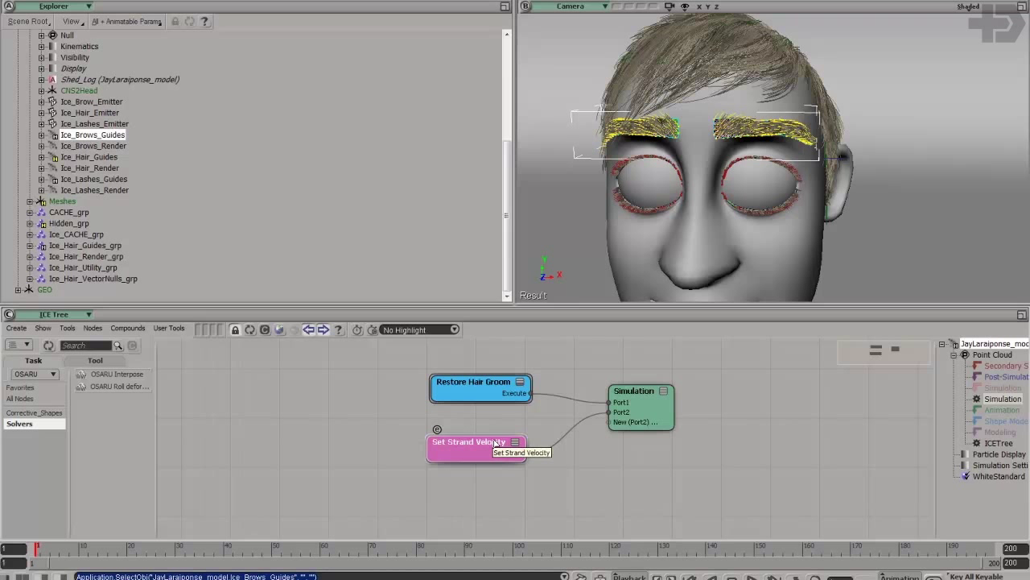
pyautogui.moveTo(509, 397); pyautogui.dragTo(476, 393)
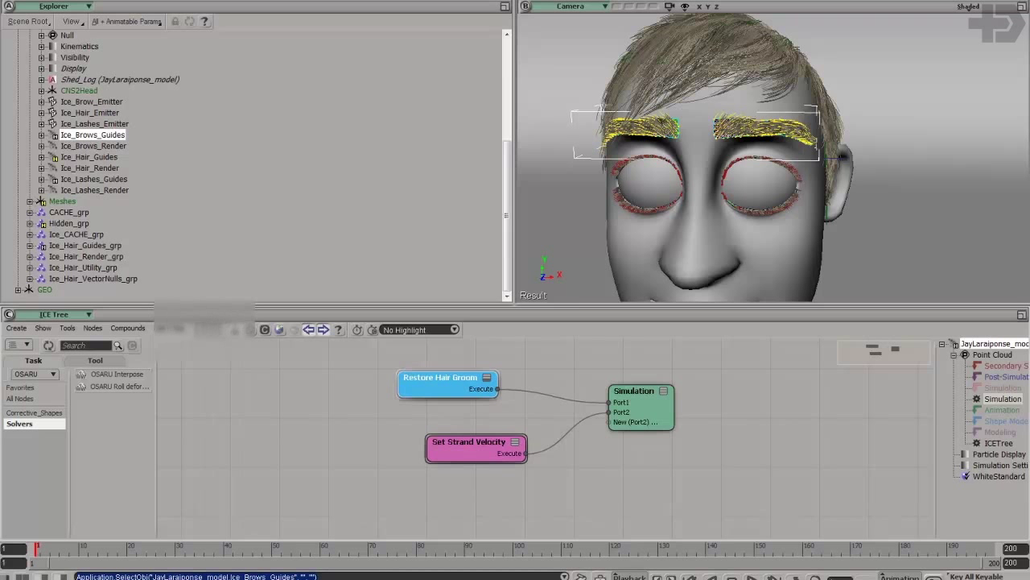
# Step: Switch to the WIPS folder and view JayLaraiponse_HairWip_v032_lg.JPG and its neighbouring images at full-screen size
pyautogui.hotkey('alt', 'Tab')
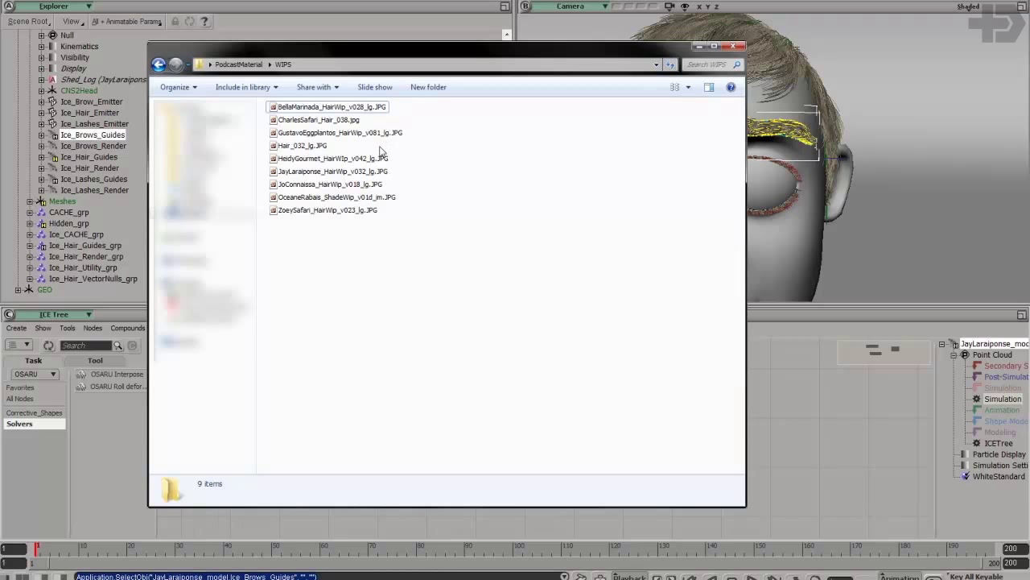
pyautogui.doubleClick(335, 172)
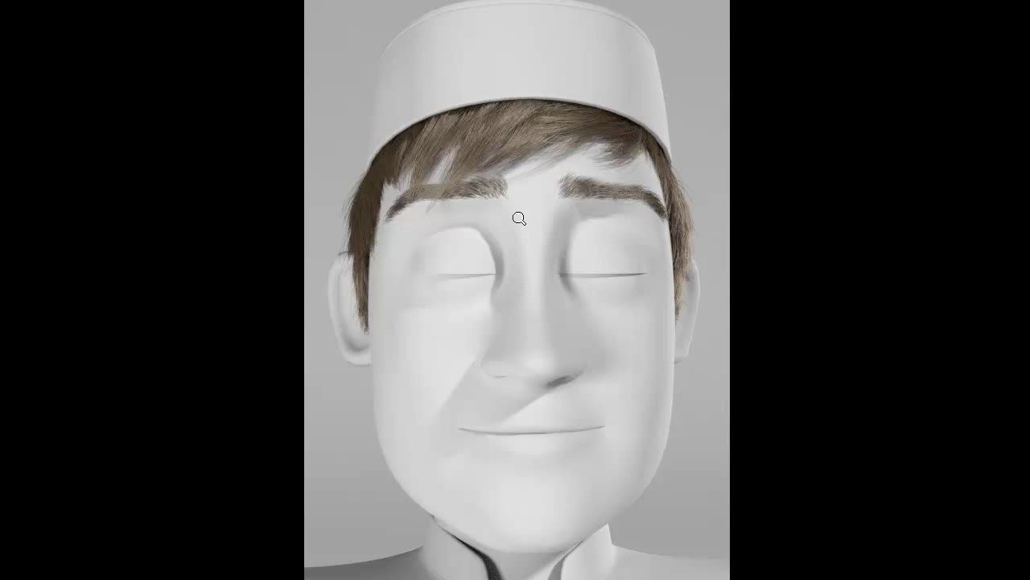
pyautogui.press('Right')
pyautogui.press('Right')
pyautogui.press('Left')
pyautogui.press('Left')
pyautogui.scroll(2, 545, 252)
pyautogui.scroll(-2, 536, 243)
pyautogui.press('Escape')
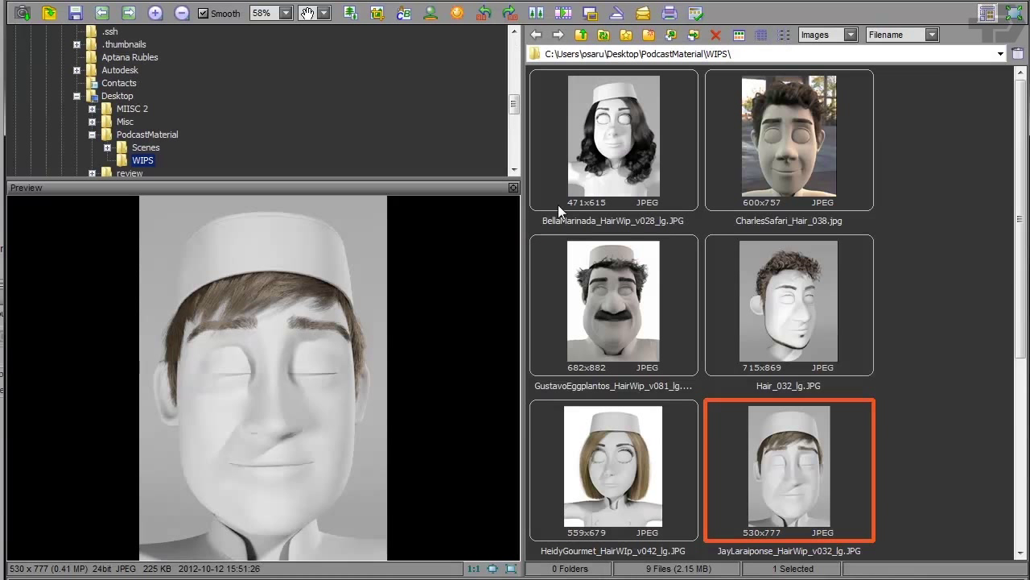
# Step: Reopen JayLaraiponse_HairWip_v032_lg.JPG full screen and examine the rendered hair and eyebrows up close
pyautogui.doubleClick(794, 453)
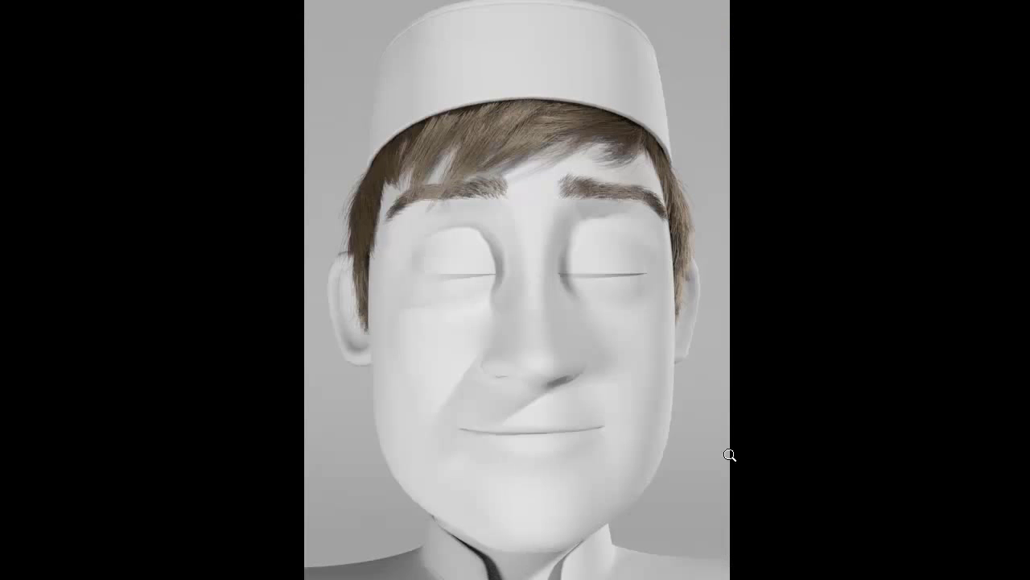
pyautogui.scroll(3, 594, 271)
pyautogui.moveTo(593, 271); pyautogui.dragTo(707, 329)
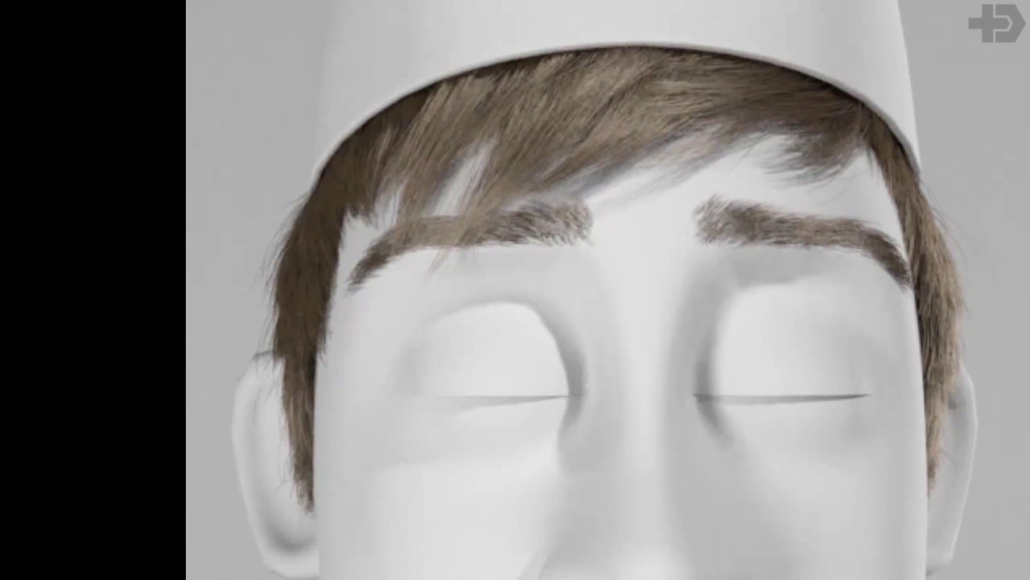